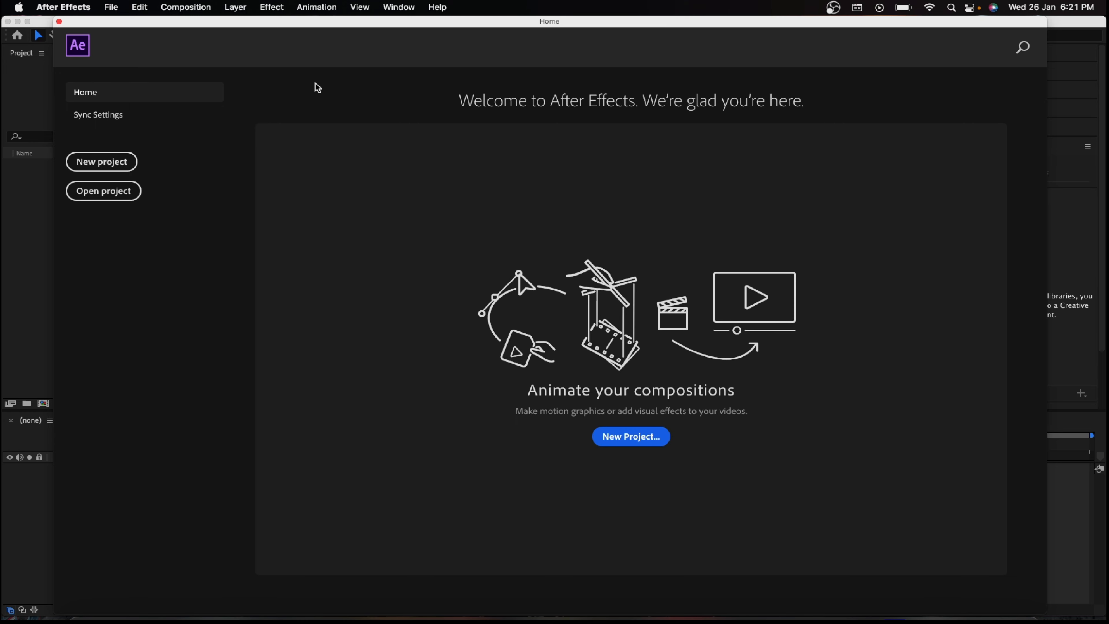
Step: Start a new project and create a 1920 x 1080 composition named Paths at 30 fps, lasting 30 seconds
click(124, 162)
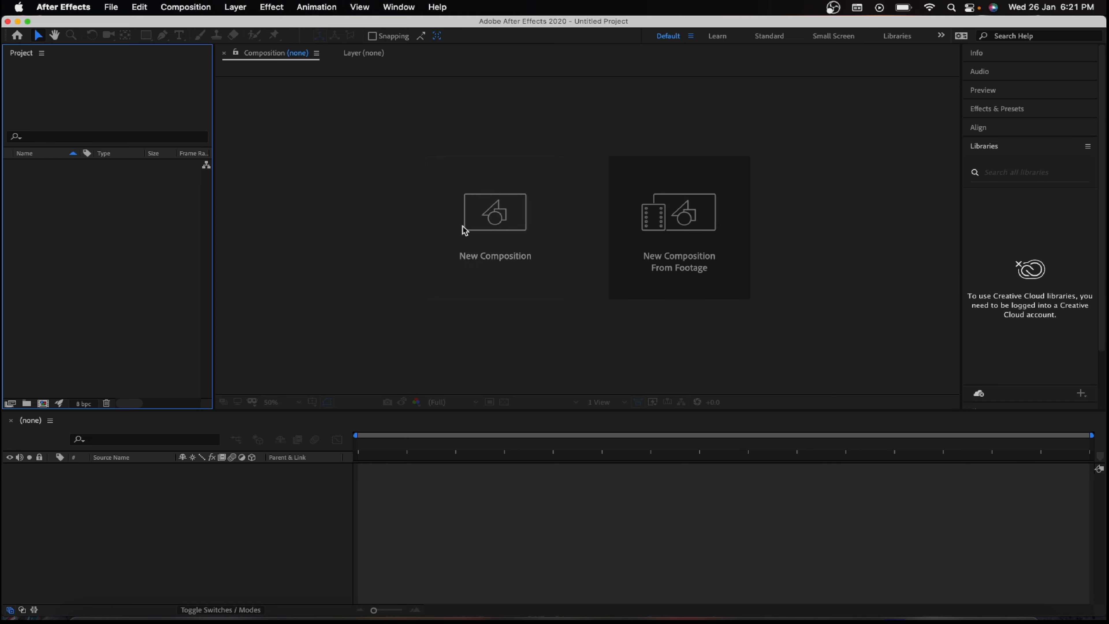
click(498, 236)
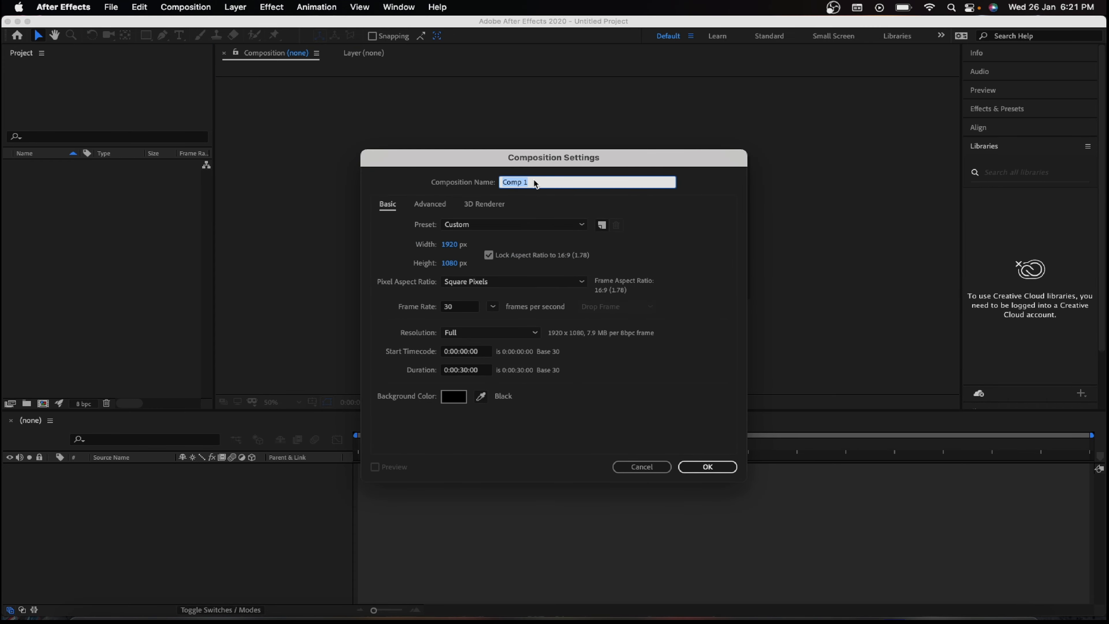
text(P)
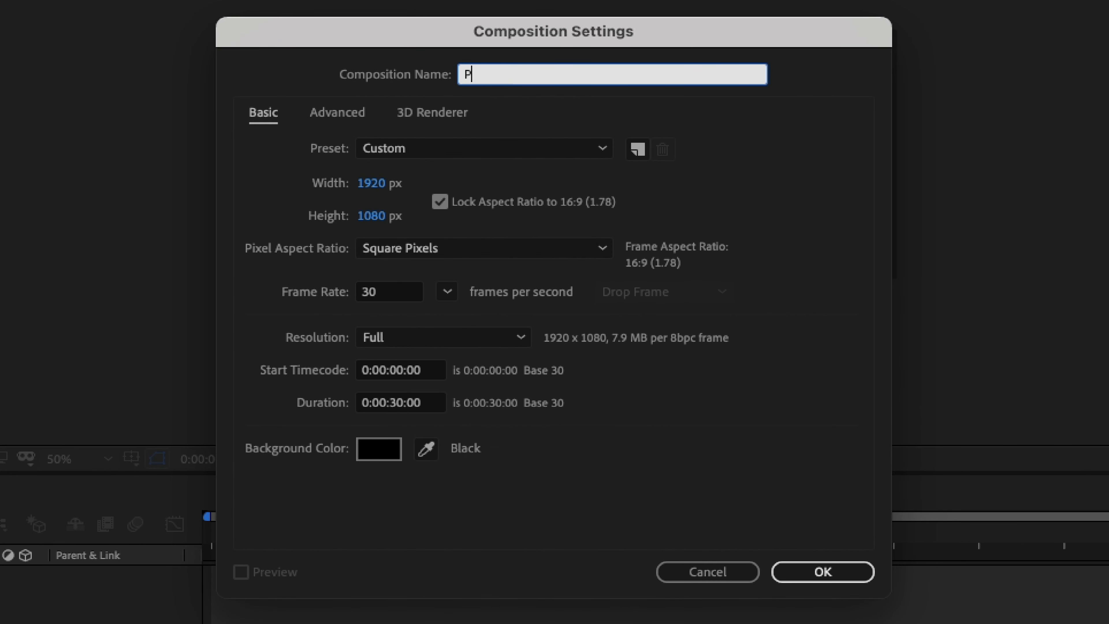
text(aths)
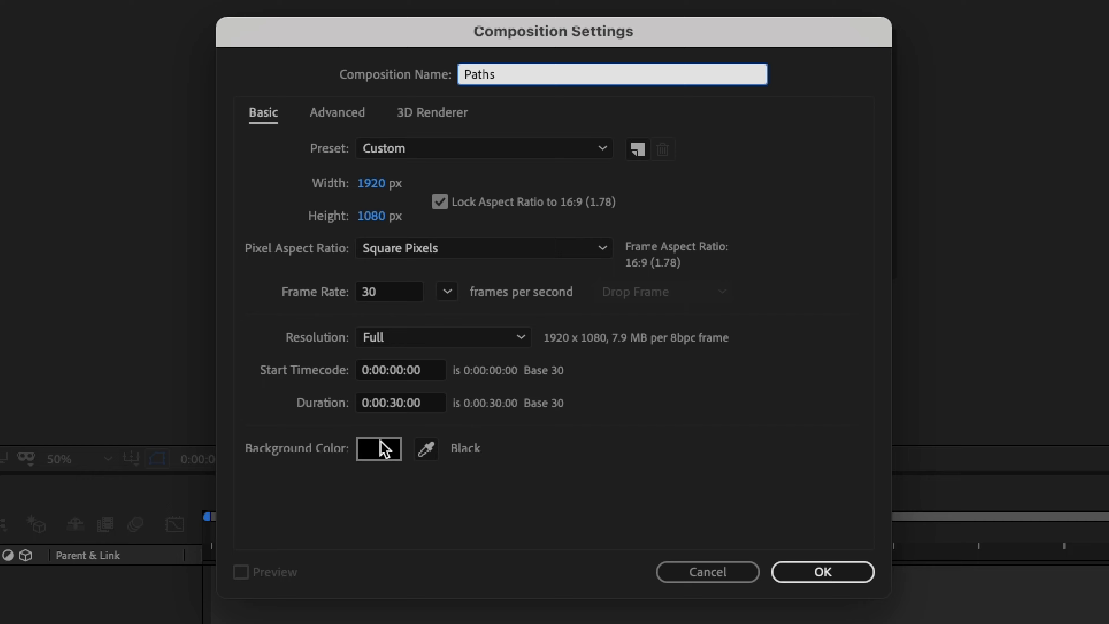
click(427, 403)
click(609, 469)
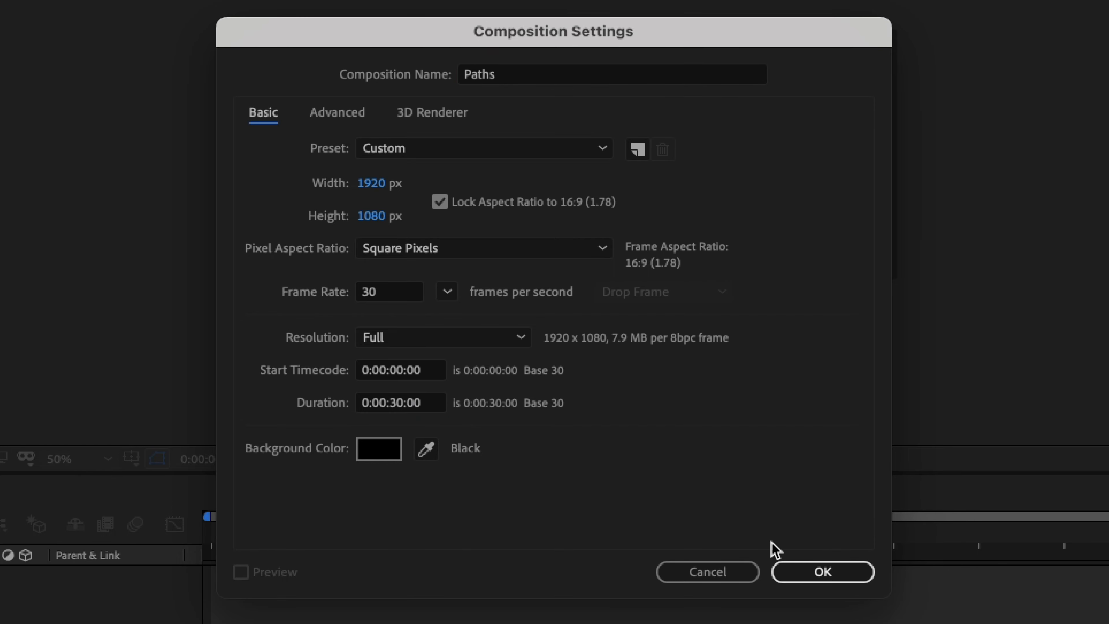
click(788, 555)
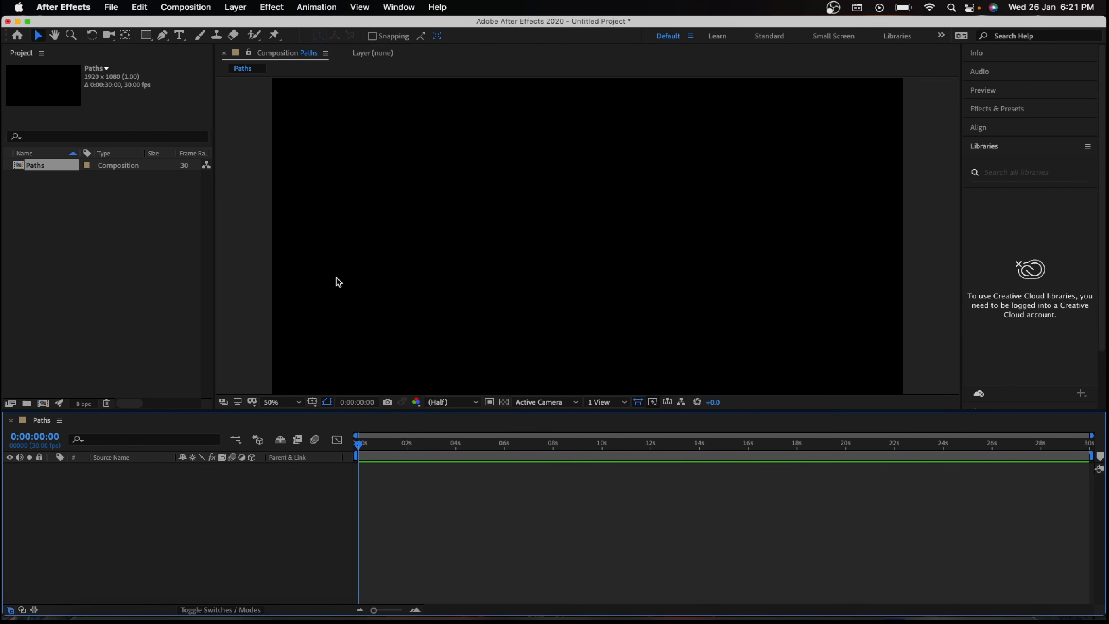
Step: Import the flower image 675588.png from the Downloads folder into the project
click(140, 247)
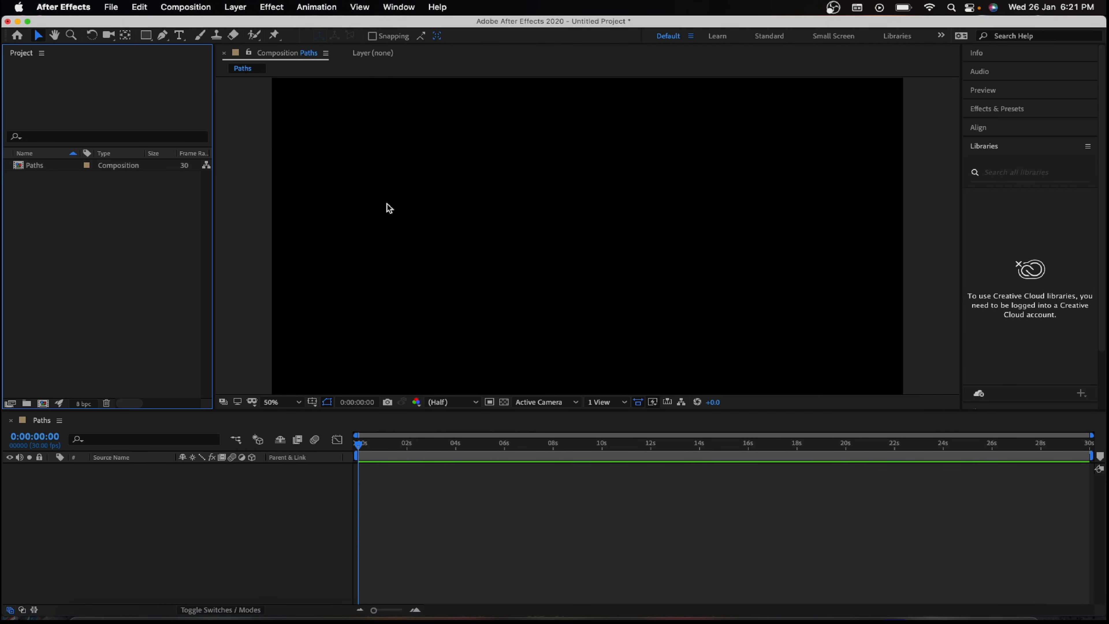
key(super+i)
click(345, 162)
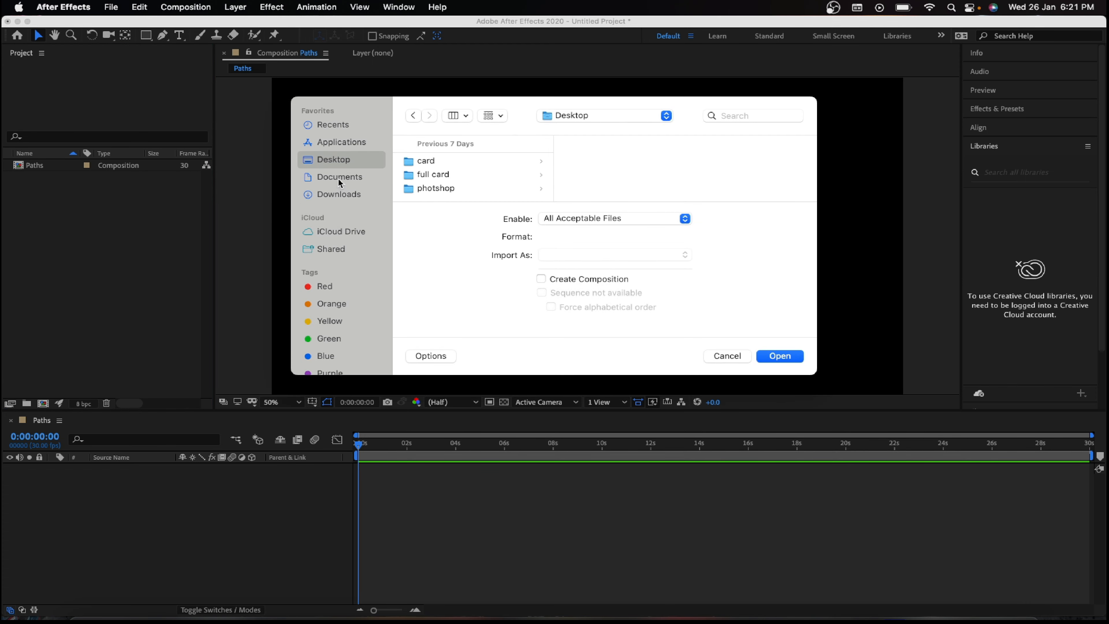
click(344, 193)
click(502, 175)
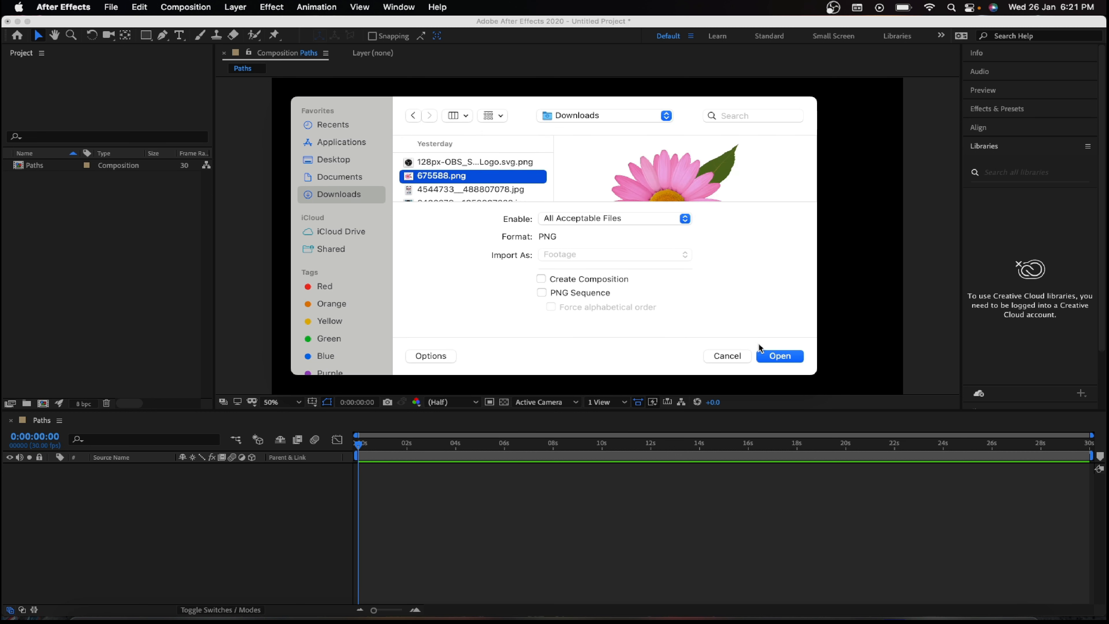
click(777, 355)
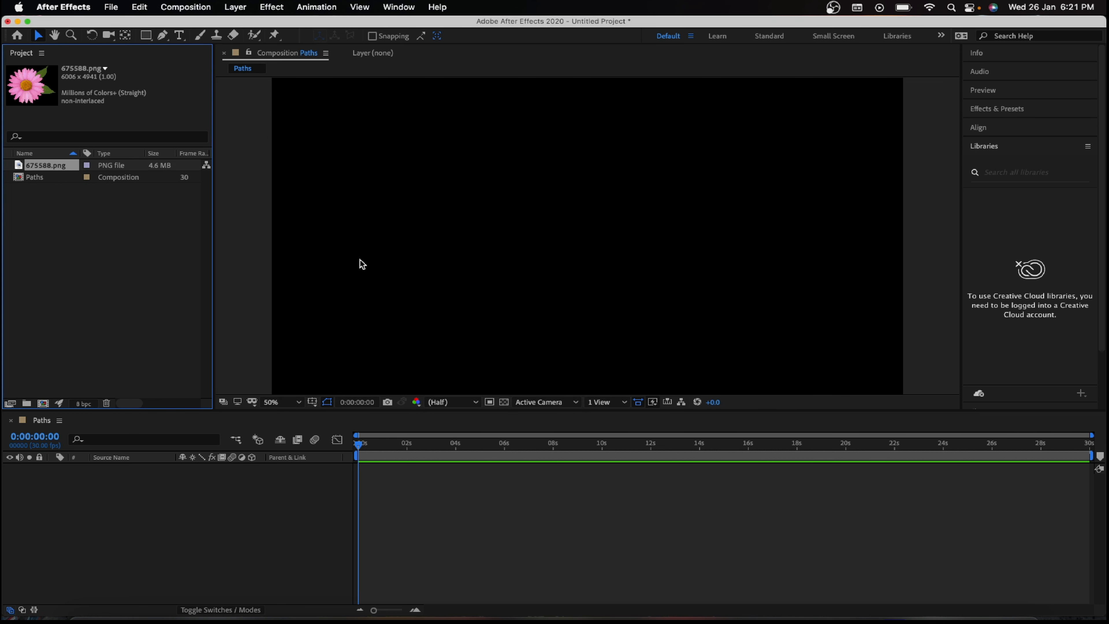
Step: Add 675588.png to the Paths composition as a layer and scale it to 8%
drag(61, 167, 67, 480)
scroll(461, 294, up, 1)
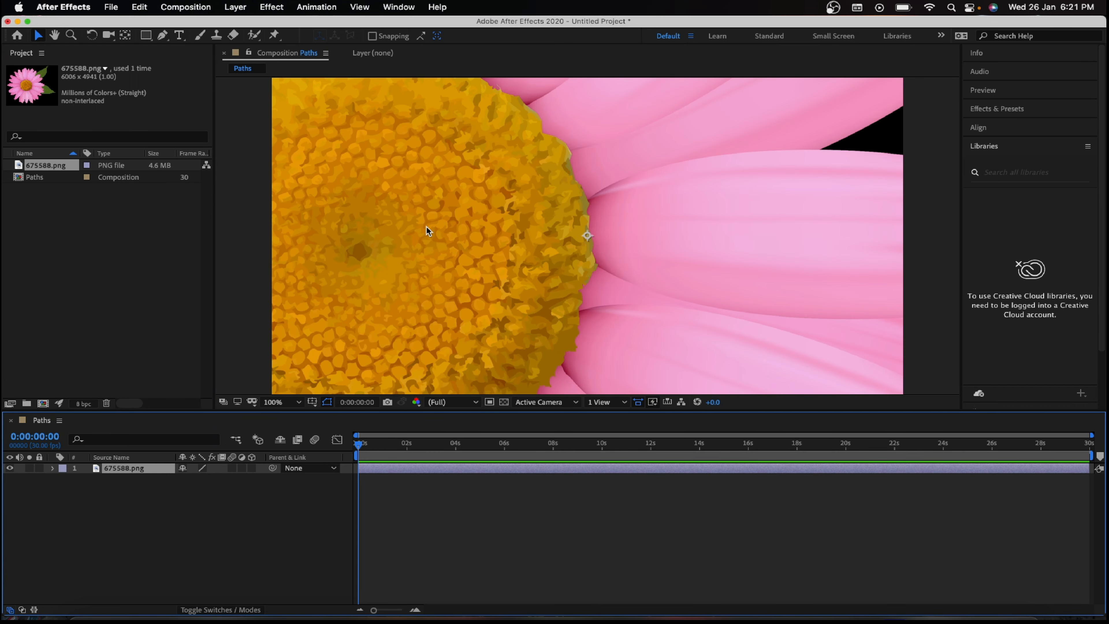
key(s)
mouse_move(199, 479)
mouse_down()
mouse_move(129, 479)
mouse_move(194, 479)
mouse_up()
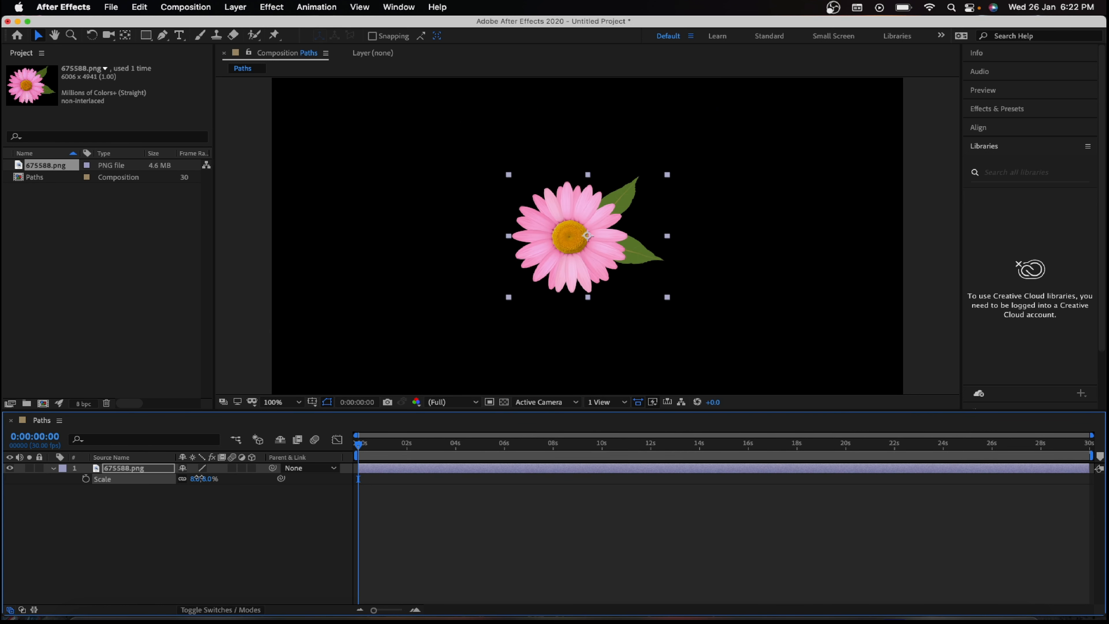
Step: Move the flower to the upper-left corner of the frame, at position about 278, 256
drag(577, 242, 366, 156)
click(575, 269)
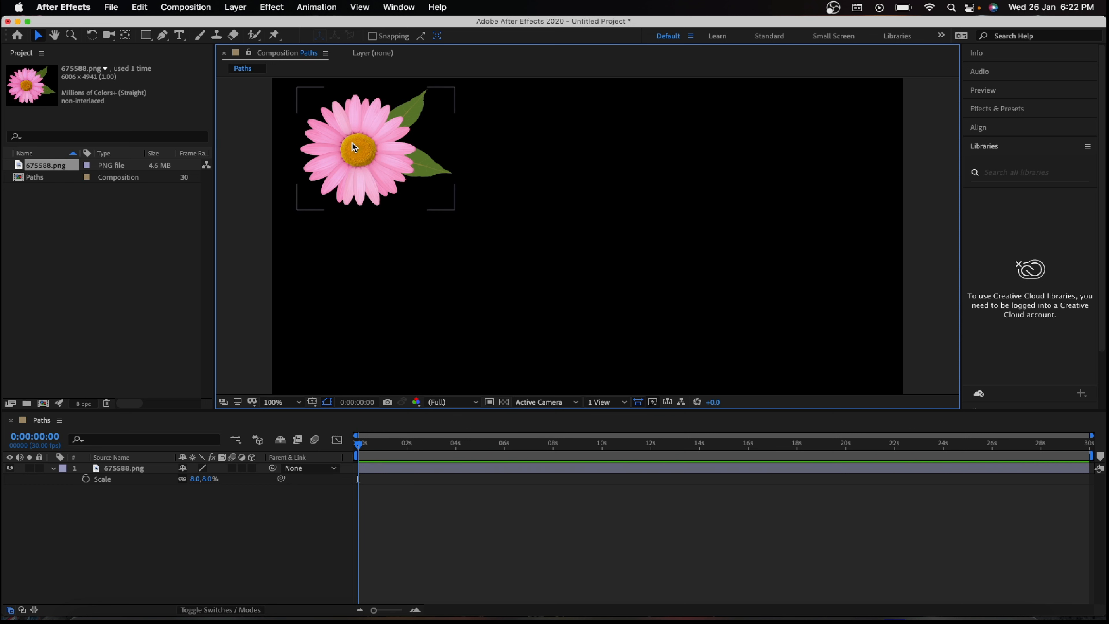
drag(352, 142, 356, 146)
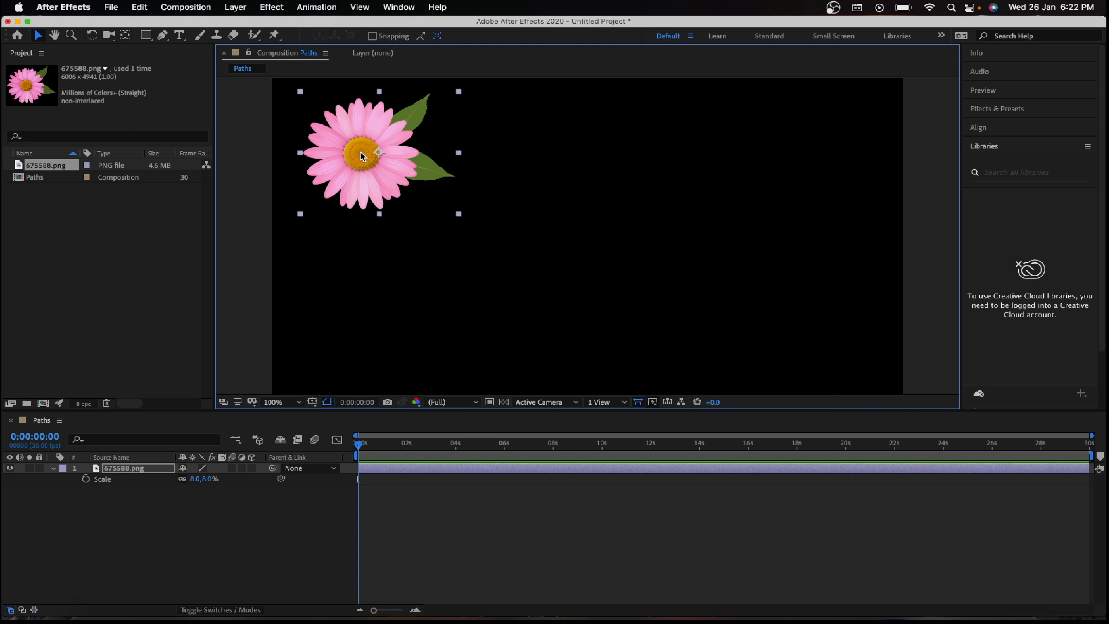
mouse_move(360, 154)
mouse_down()
mouse_move(736, 295)
mouse_move(840, 349)
mouse_move(549, 248)
mouse_move(344, 149)
mouse_up()
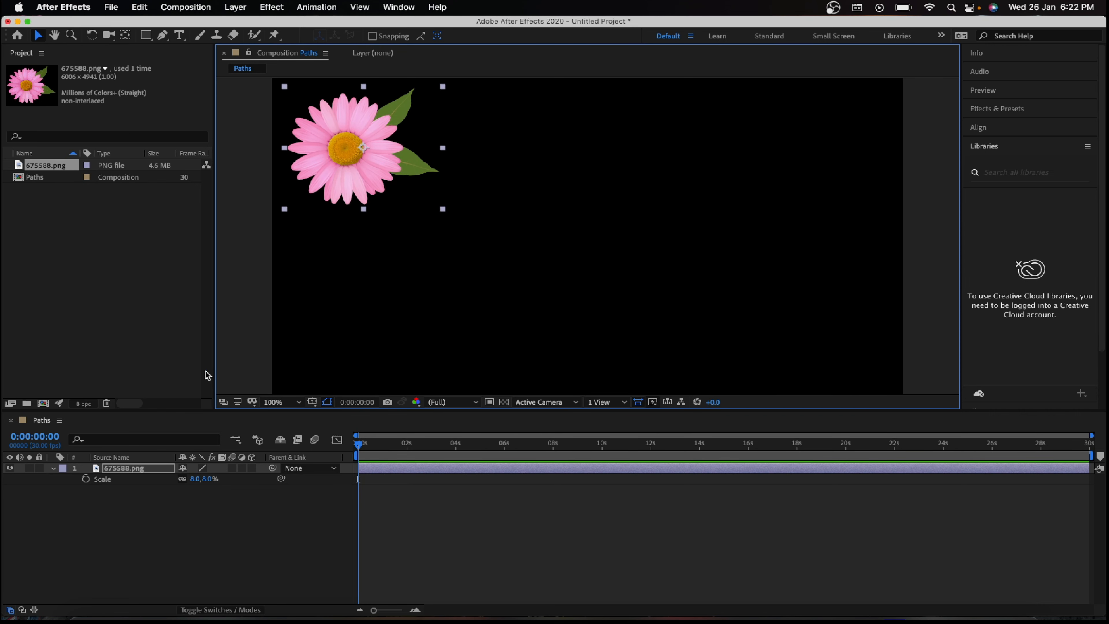
Step: Keyframe the flower's Position at 0 seconds, and at 2 seconds move it to the frame's lower-right corner, at about 1732, 878
key(p)
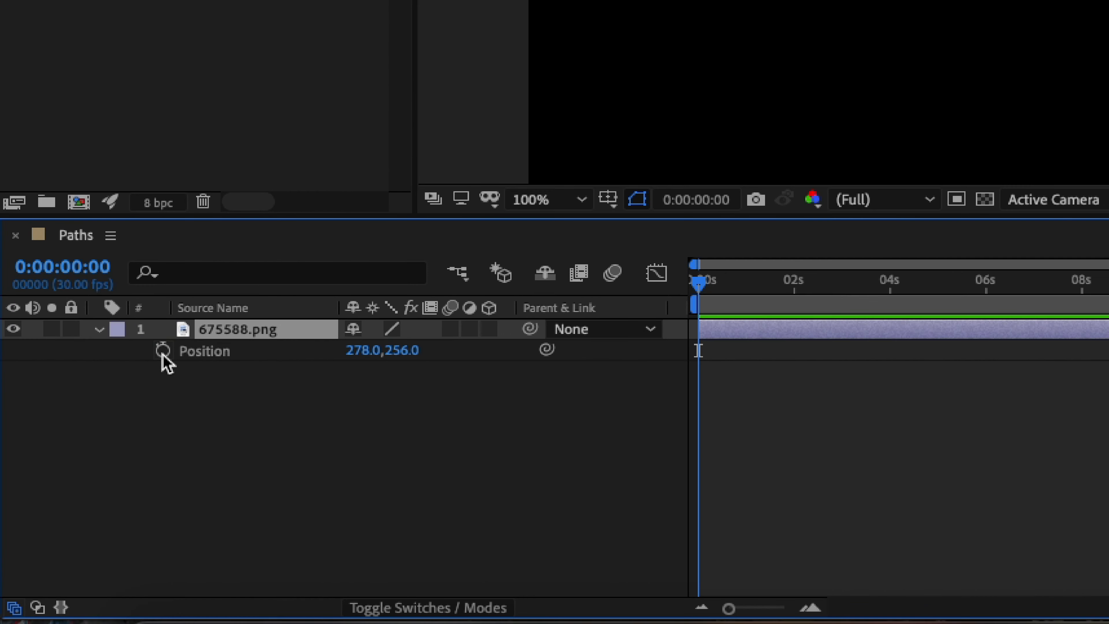
click(128, 408)
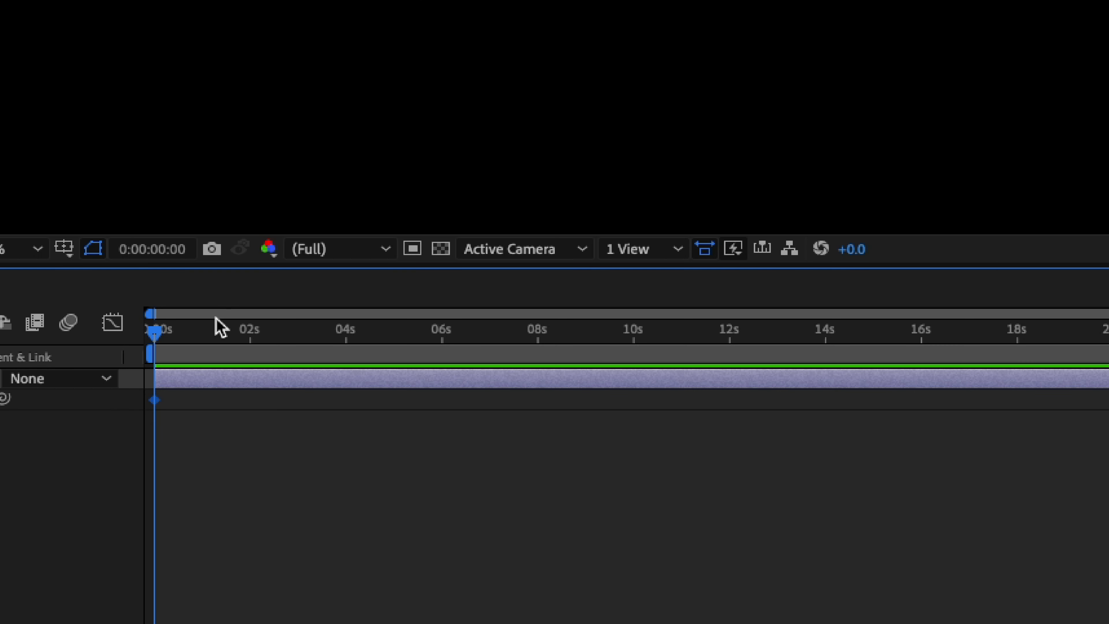
drag(158, 335, 255, 329)
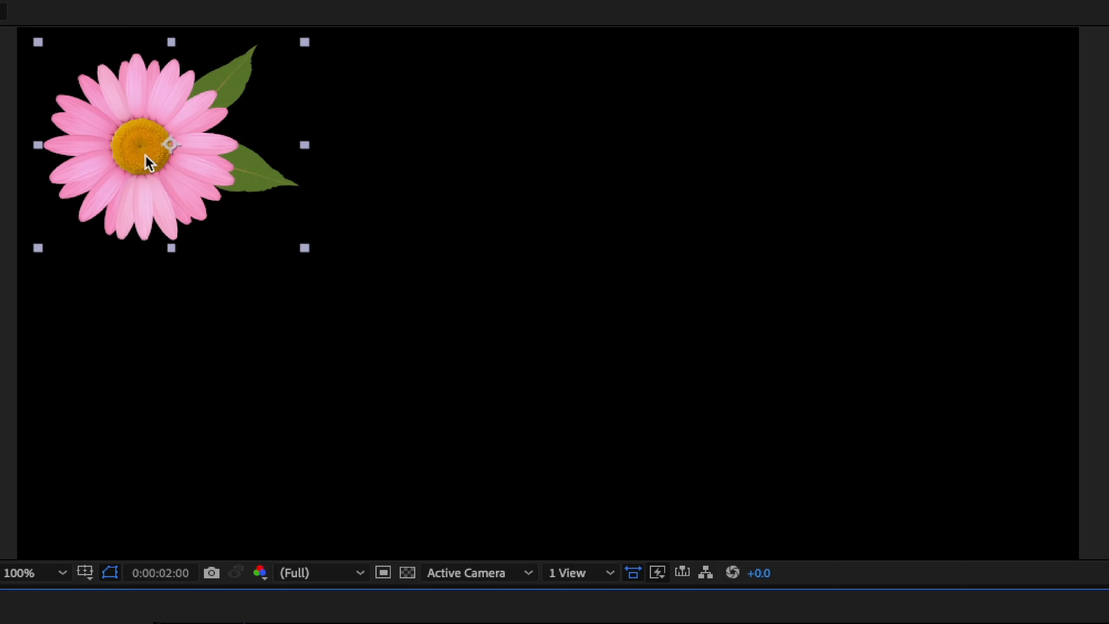
drag(146, 158, 953, 482)
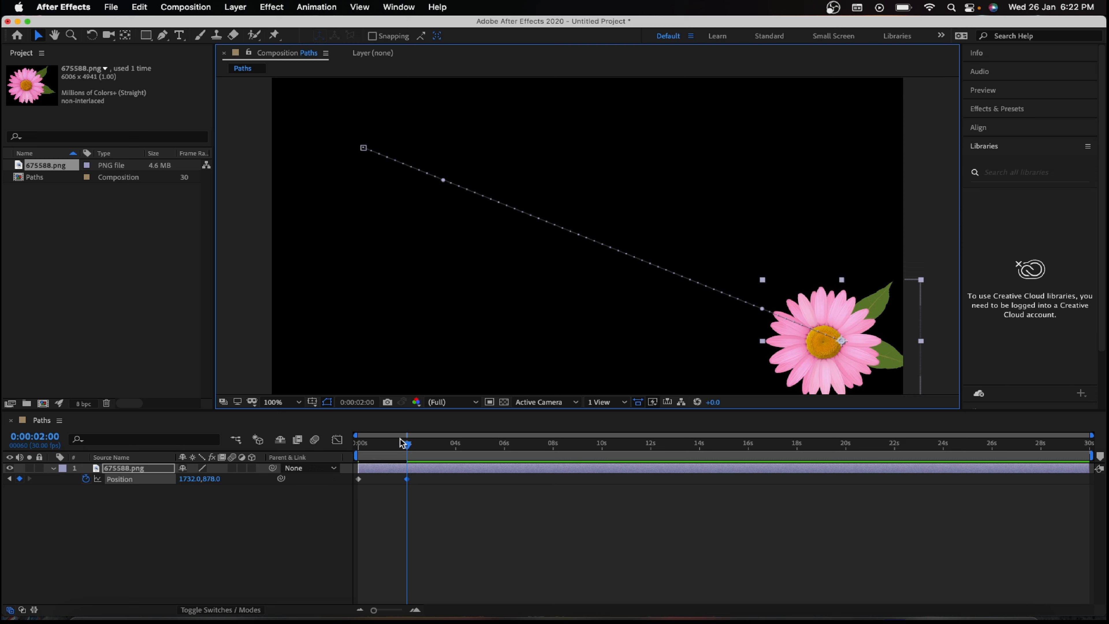
Step: Preview the flower's movement, shorten the work area to end at about 3 seconds, and preview it again
drag(408, 446, 336, 446)
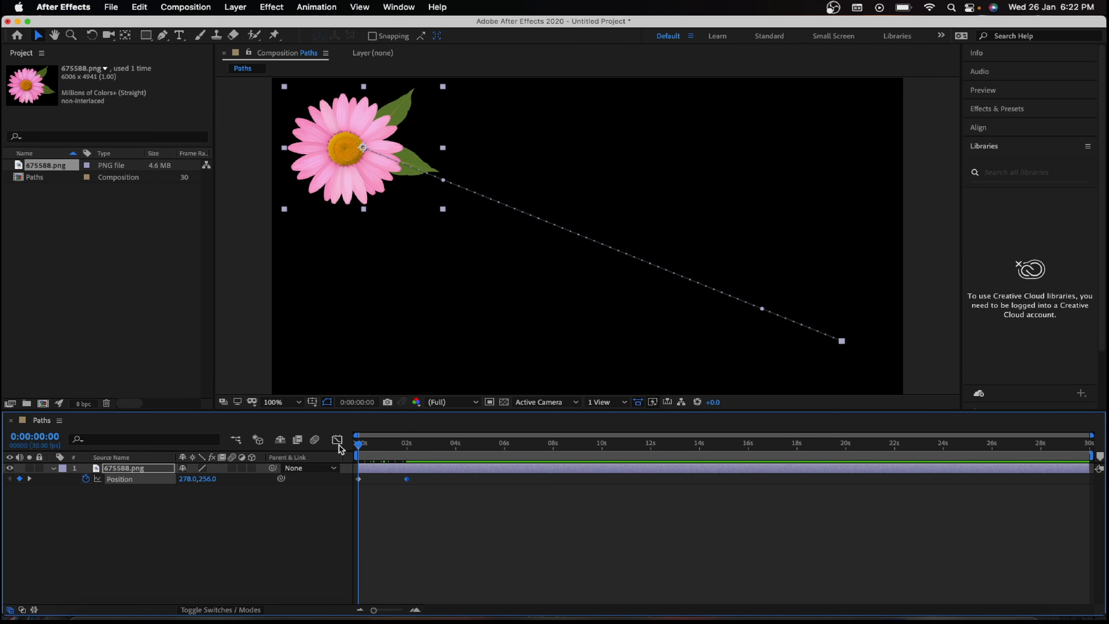
click(384, 513)
key(space)
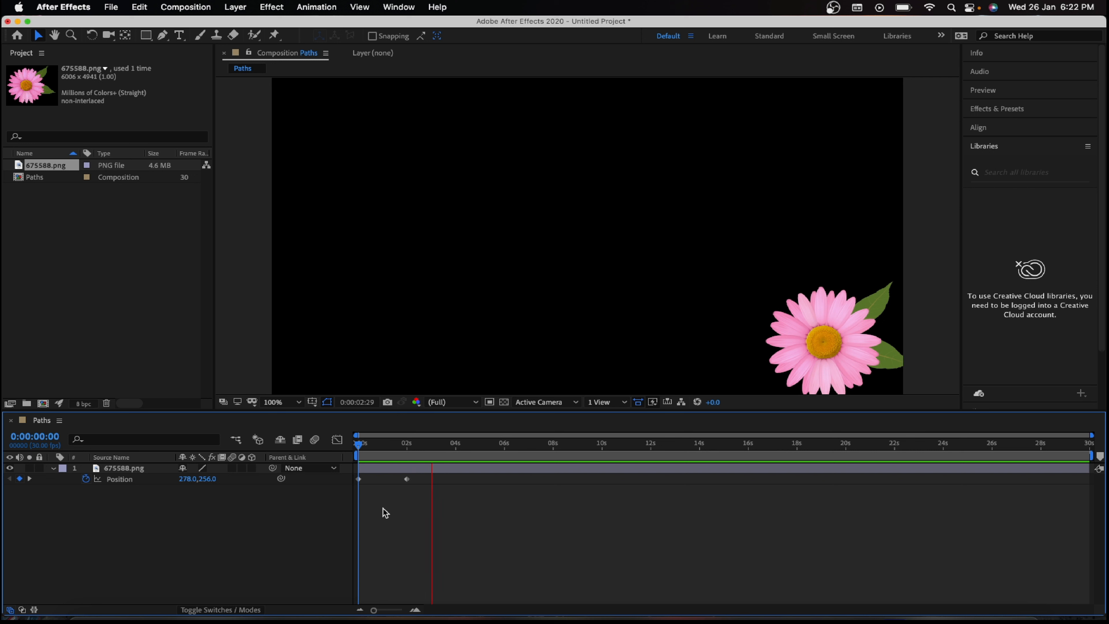
drag(1091, 455, 429, 470)
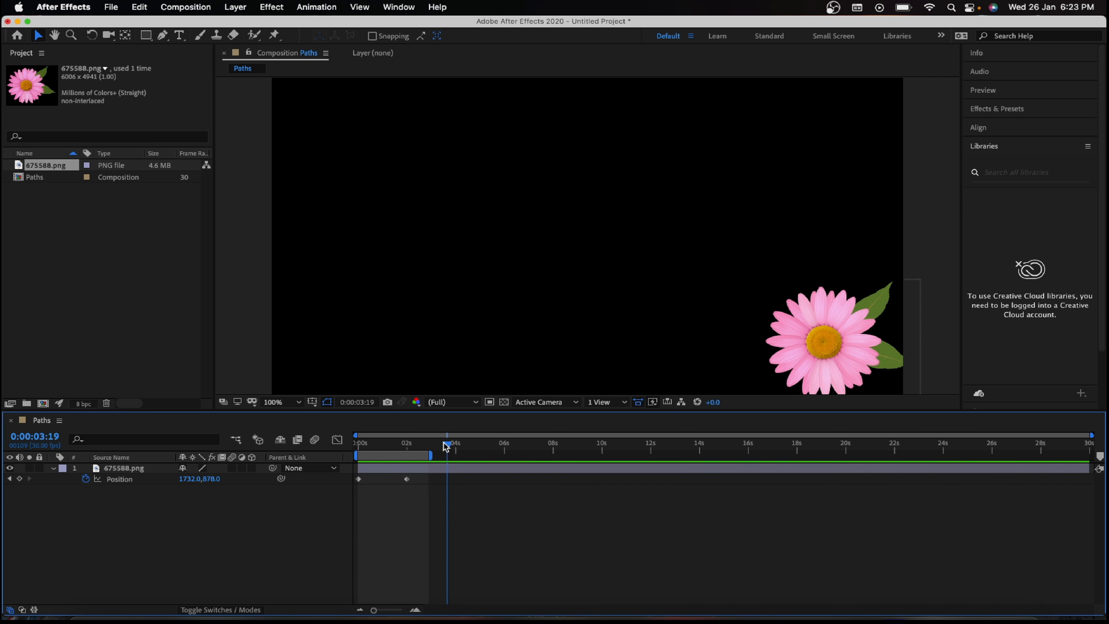
key(space)
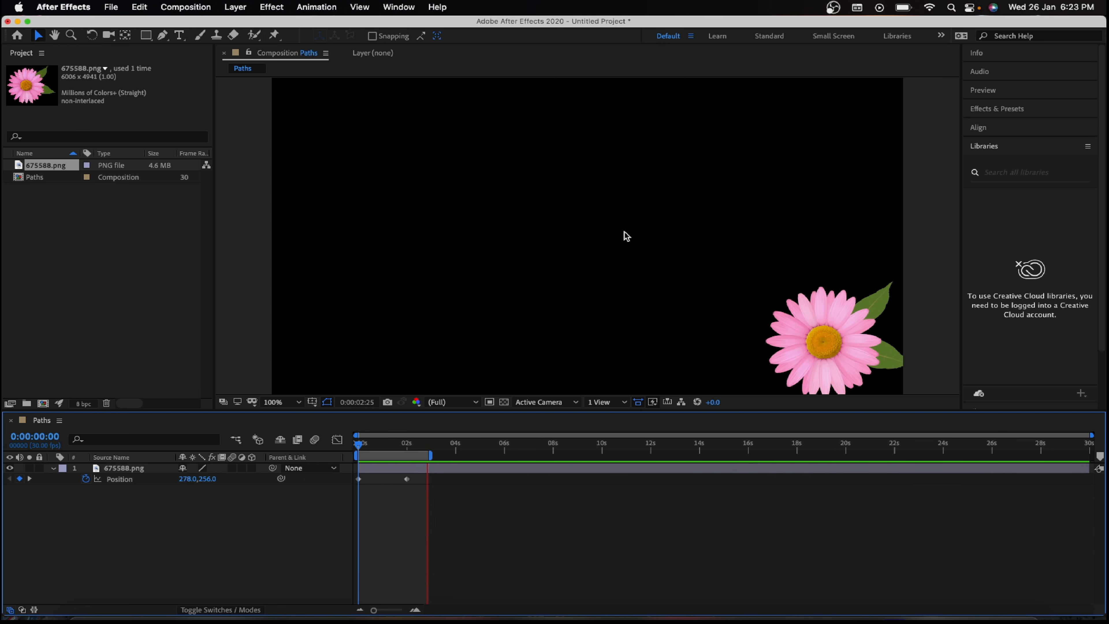
key(space)
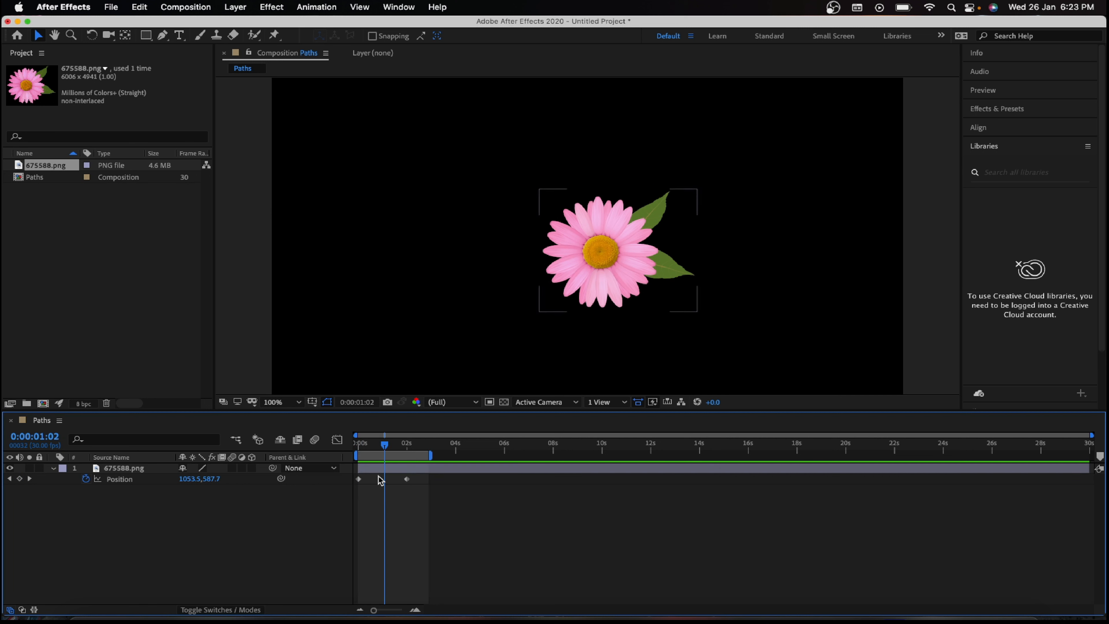
Step: Move the second Position keyframe earlier to about 0.7 seconds and preview the animation
double_click(407, 479)
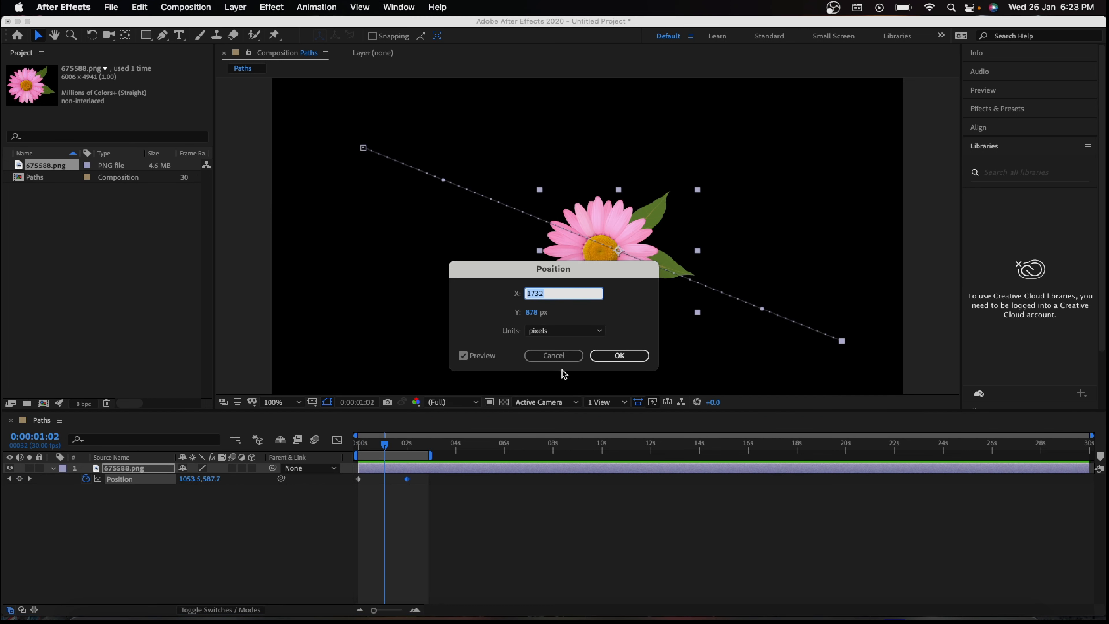
click(562, 357)
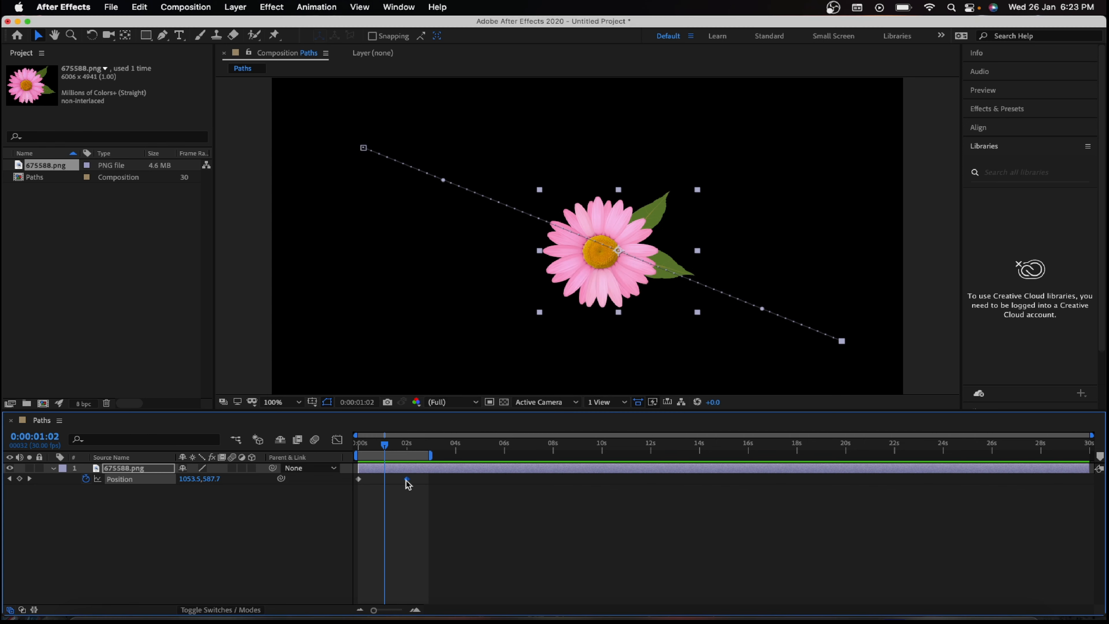
drag(406, 480, 376, 481)
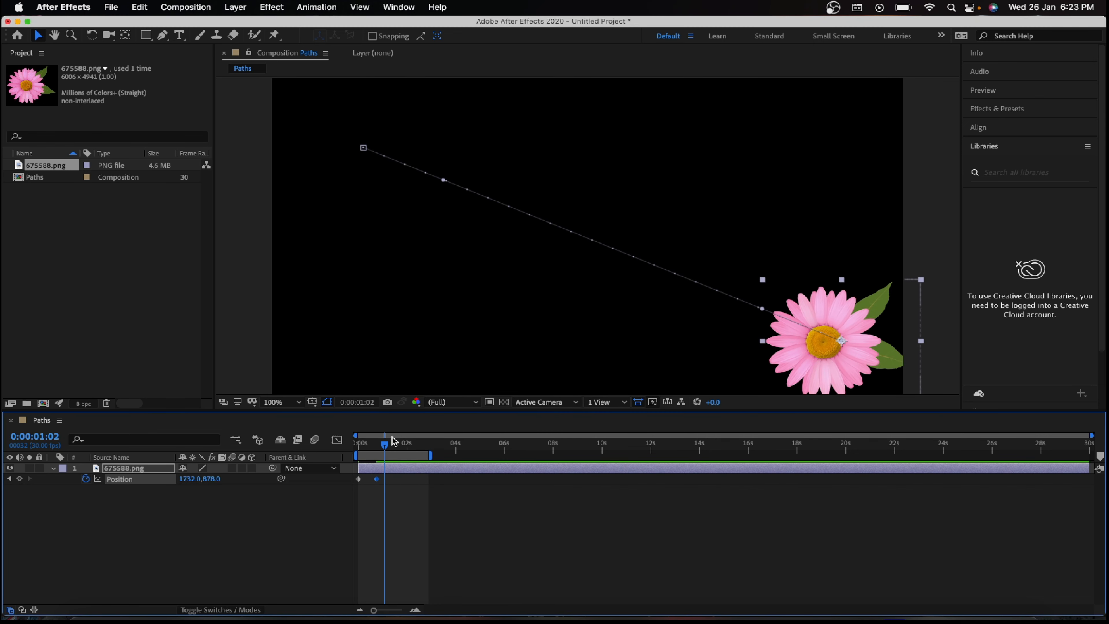
drag(391, 443, 358, 443)
key(space)
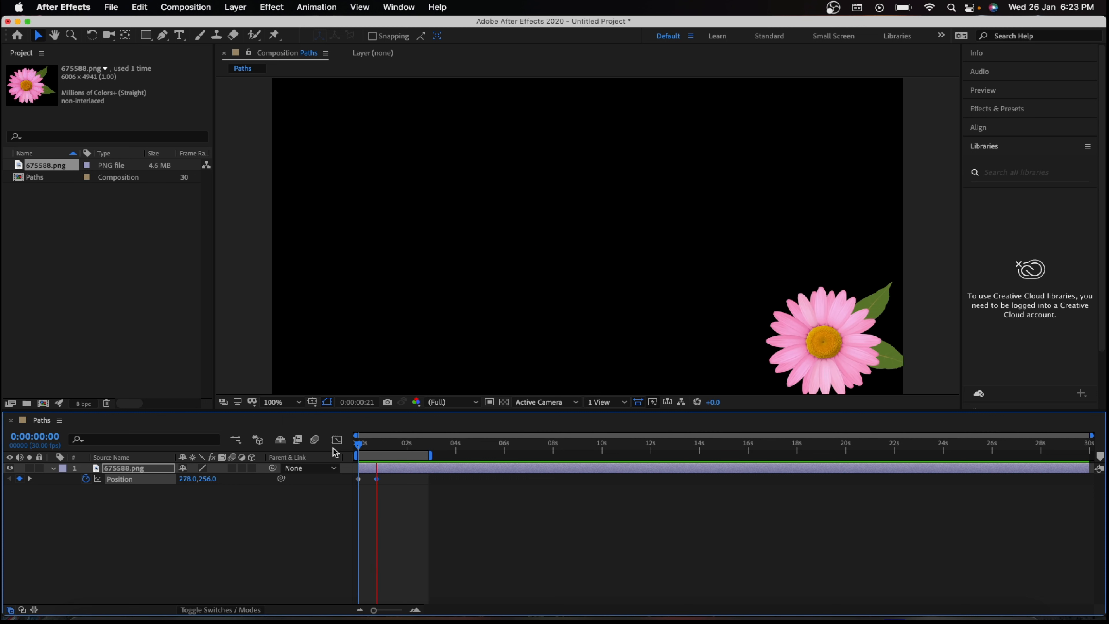
key(space)
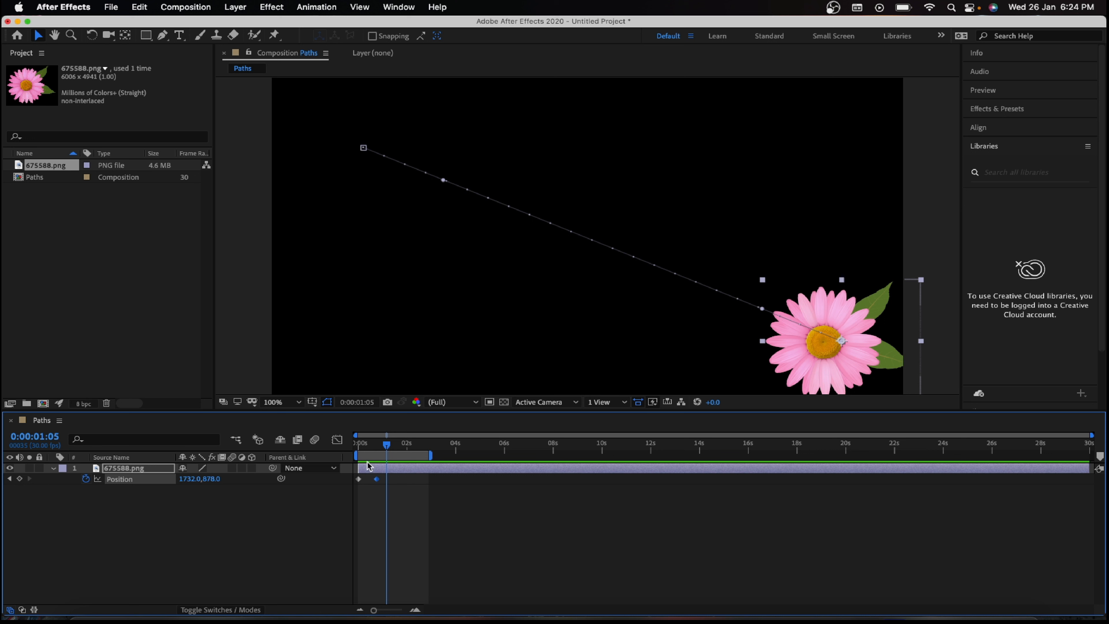
Step: Move the second Position keyframe out to about 1.8 seconds and play the animation from the start
drag(378, 480, 402, 483)
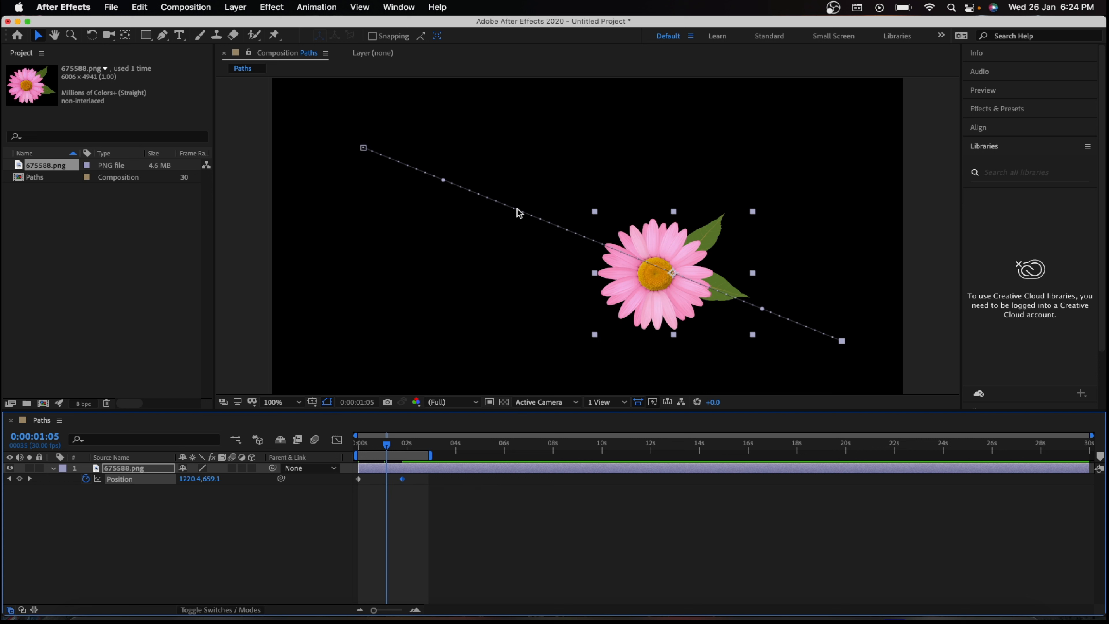
click(377, 446)
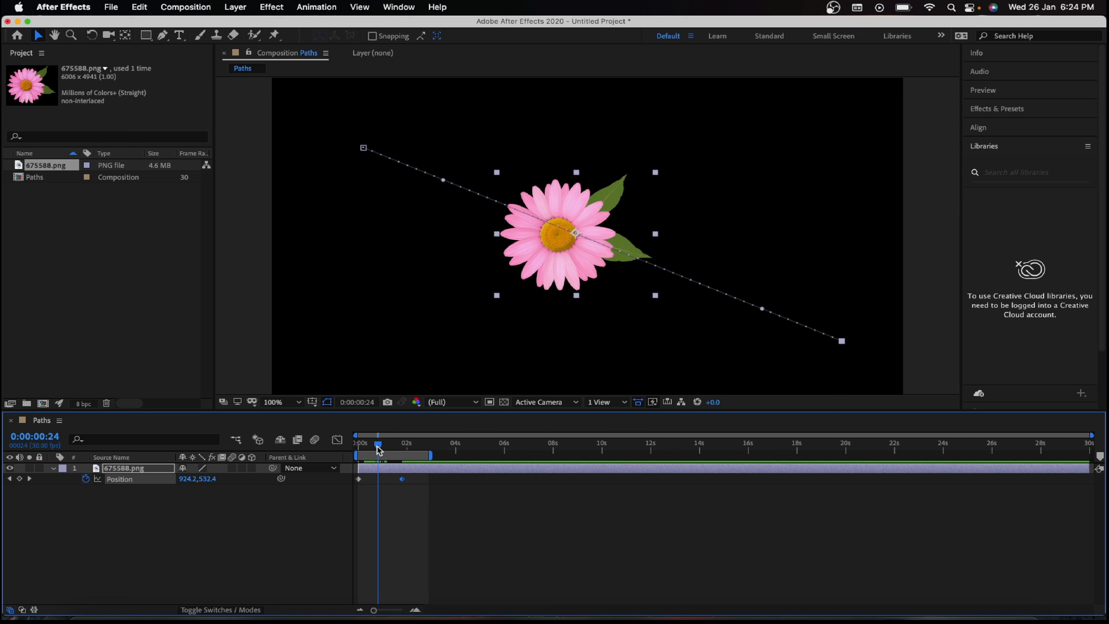
drag(378, 448, 348, 449)
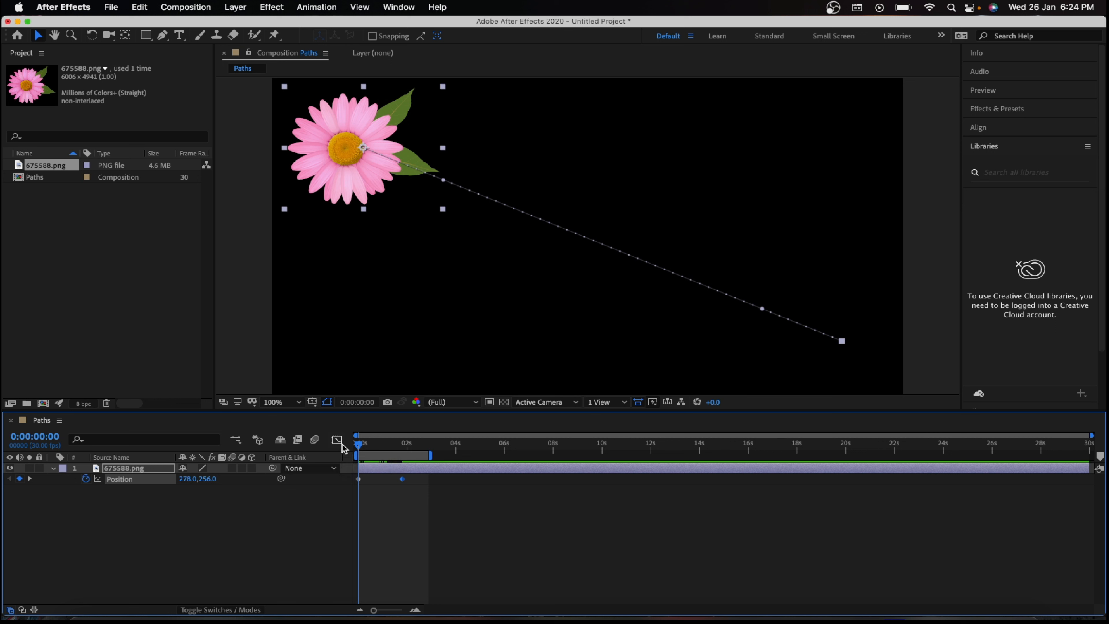
key(space)
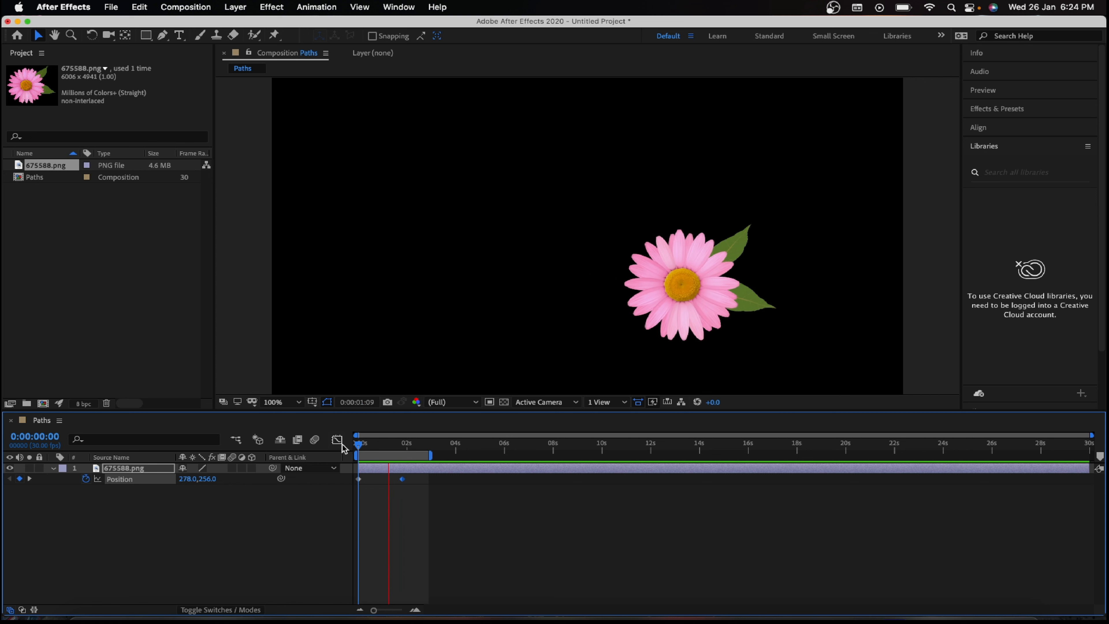
key(space)
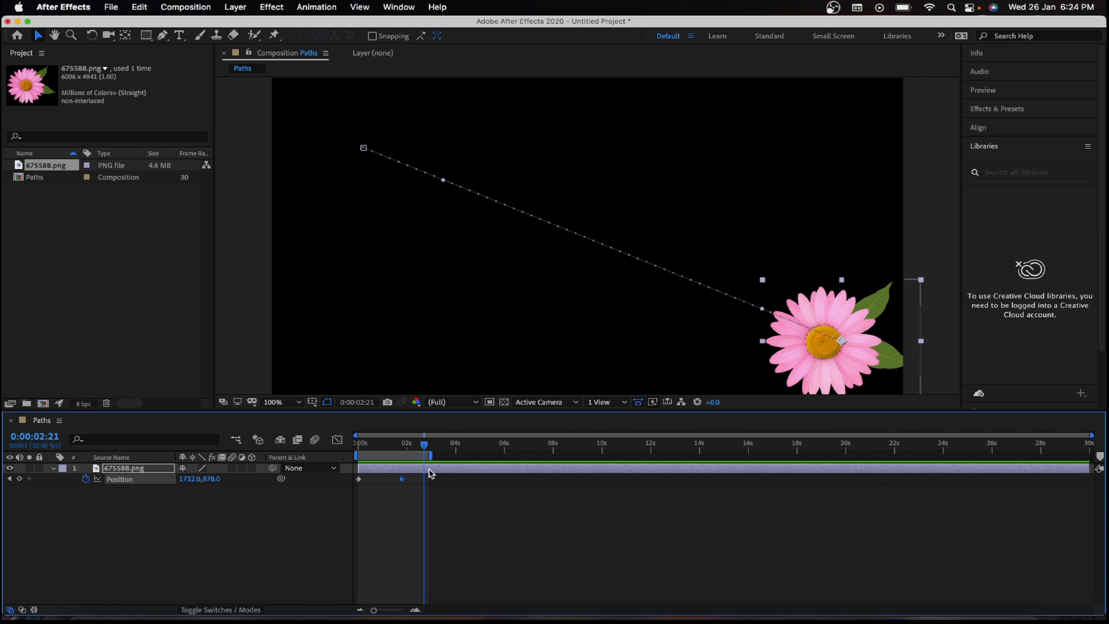
Step: Move the second Position keyframe to about 0.4 seconds and preview the animation from the start
drag(404, 480, 369, 483)
drag(424, 450, 305, 447)
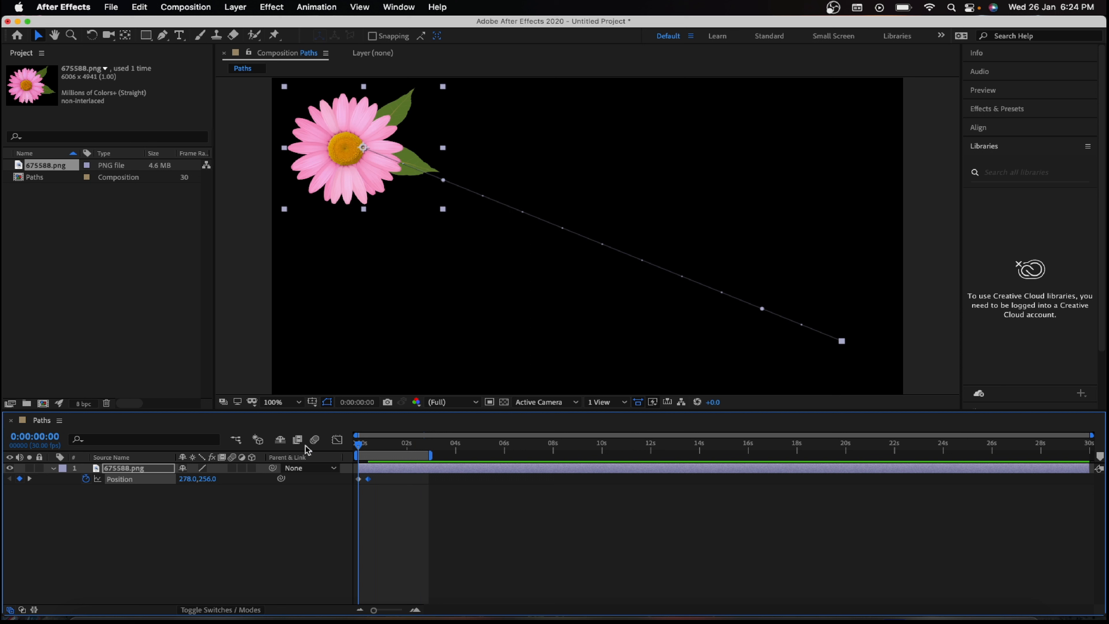
key(space)
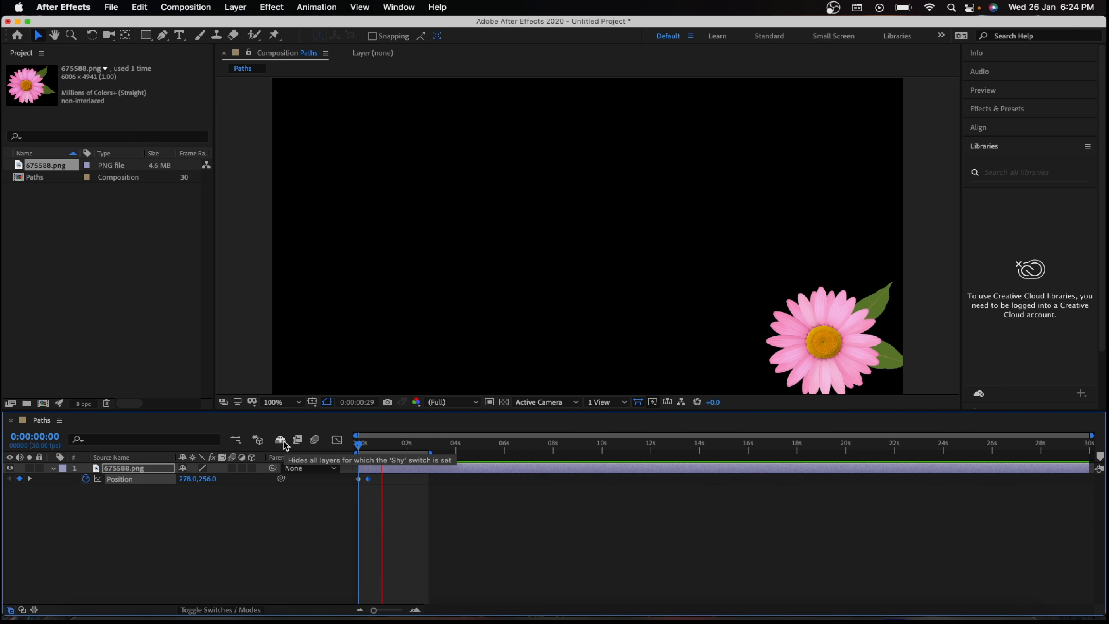
Step: Try the second Position keyframe at about 1 second, move it back to about 0.5 seconds, and preview the animation from the start
drag(369, 479, 384, 481)
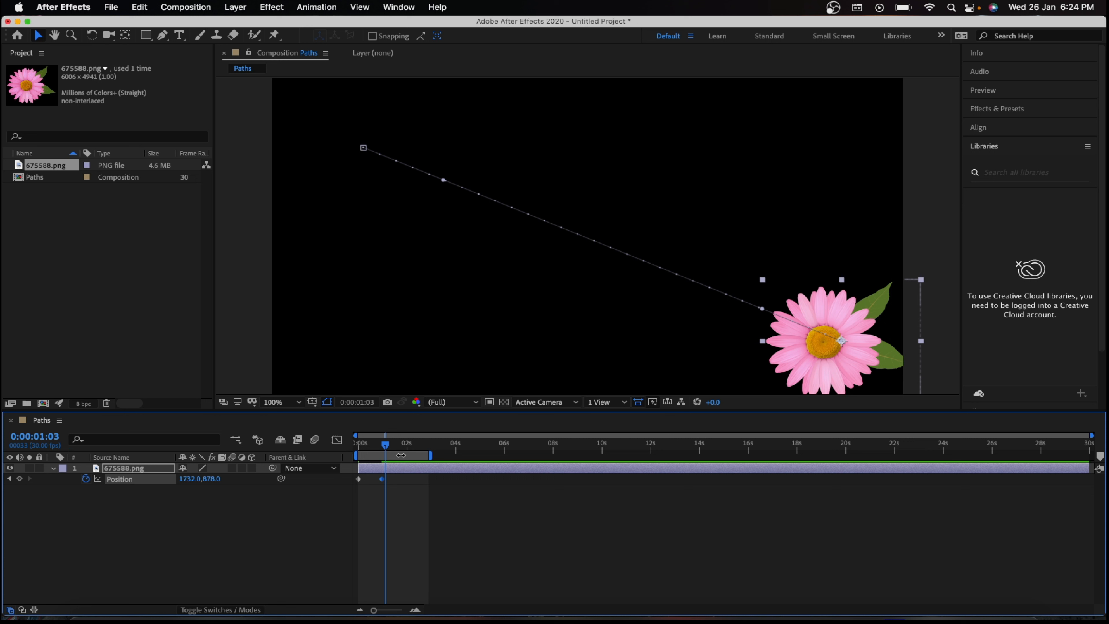
drag(383, 481, 371, 481)
drag(388, 442, 358, 443)
key(space)
key(space)
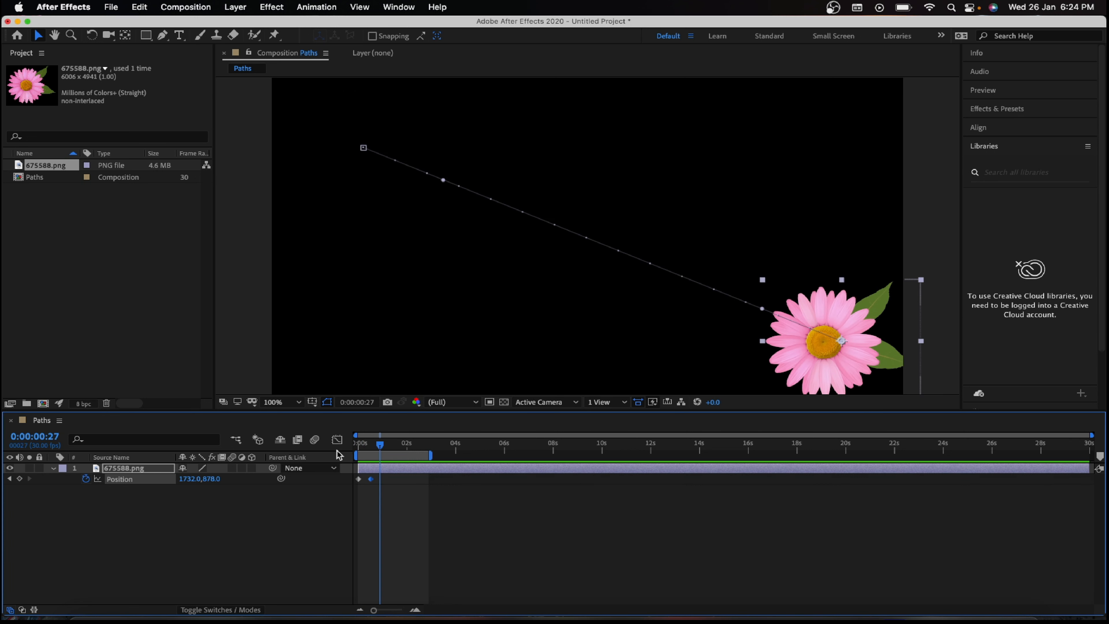
Step: Move the second Position keyframe to about 0.6 seconds, shorten the work area to about 1.2 seconds, and preview the animation
drag(374, 482, 376, 482)
drag(434, 456, 390, 458)
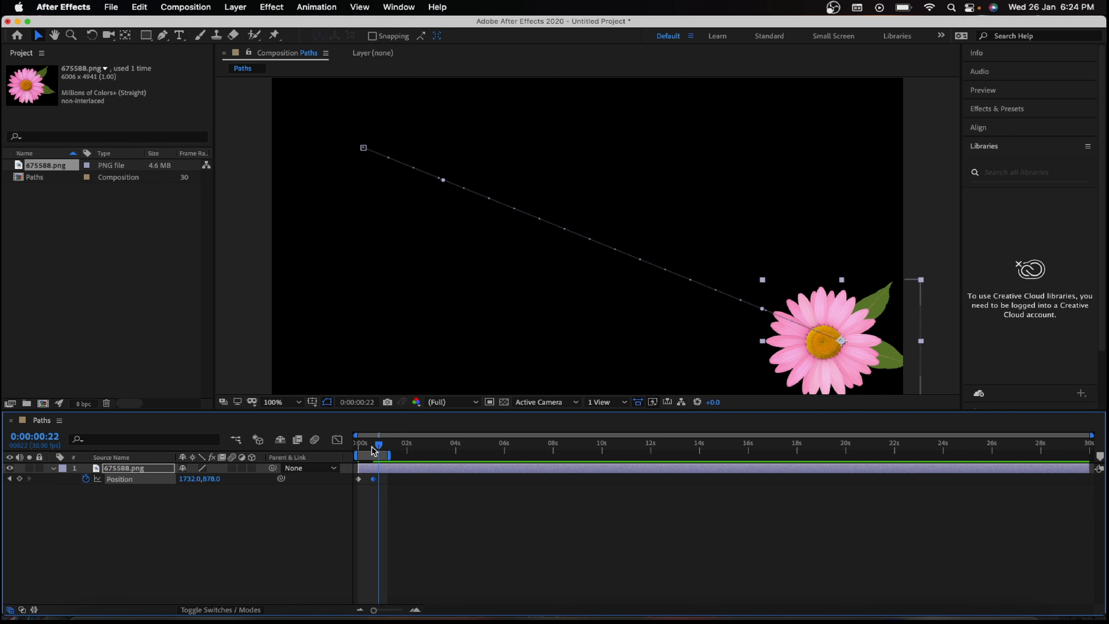
key(space)
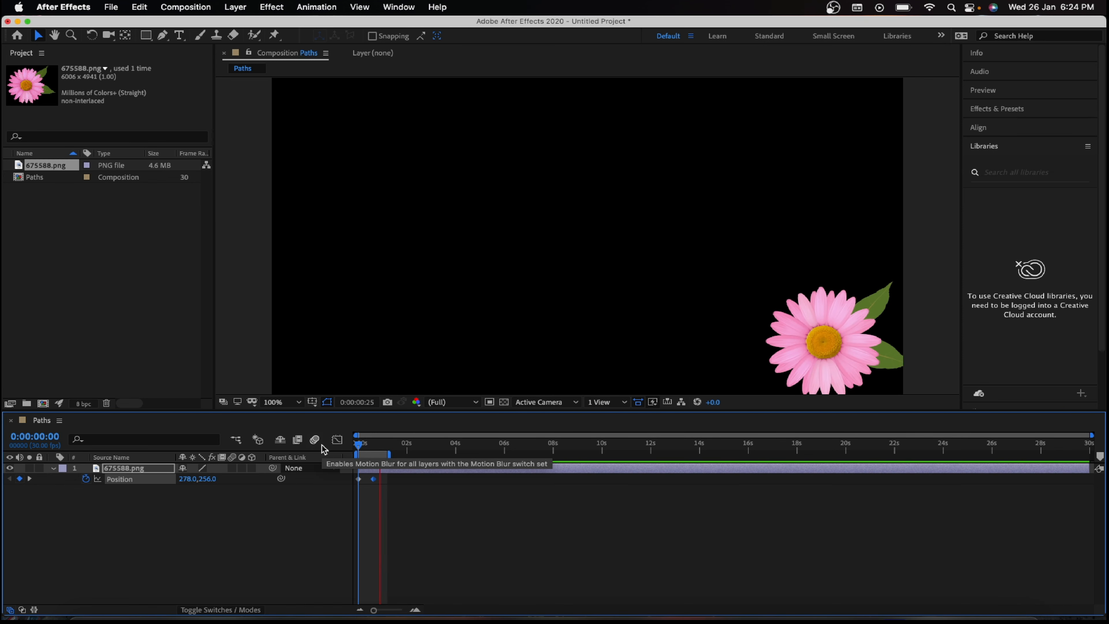
key(space)
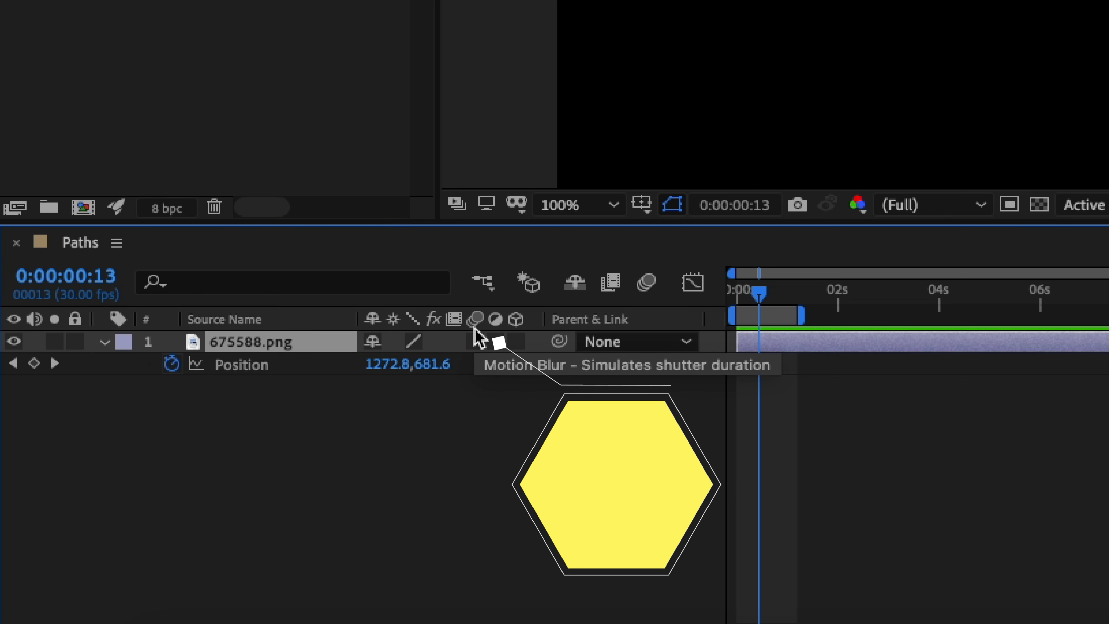
Step: Enable motion blur for the flower layer and the composition, and preview the animation from the start
click(476, 341)
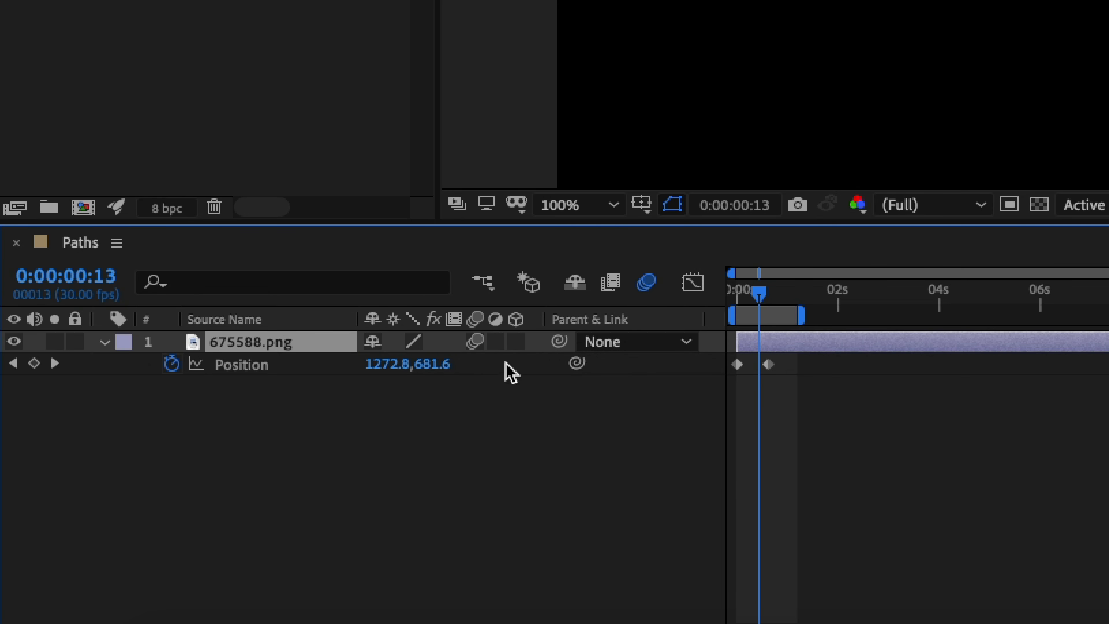
drag(759, 297, 742, 294)
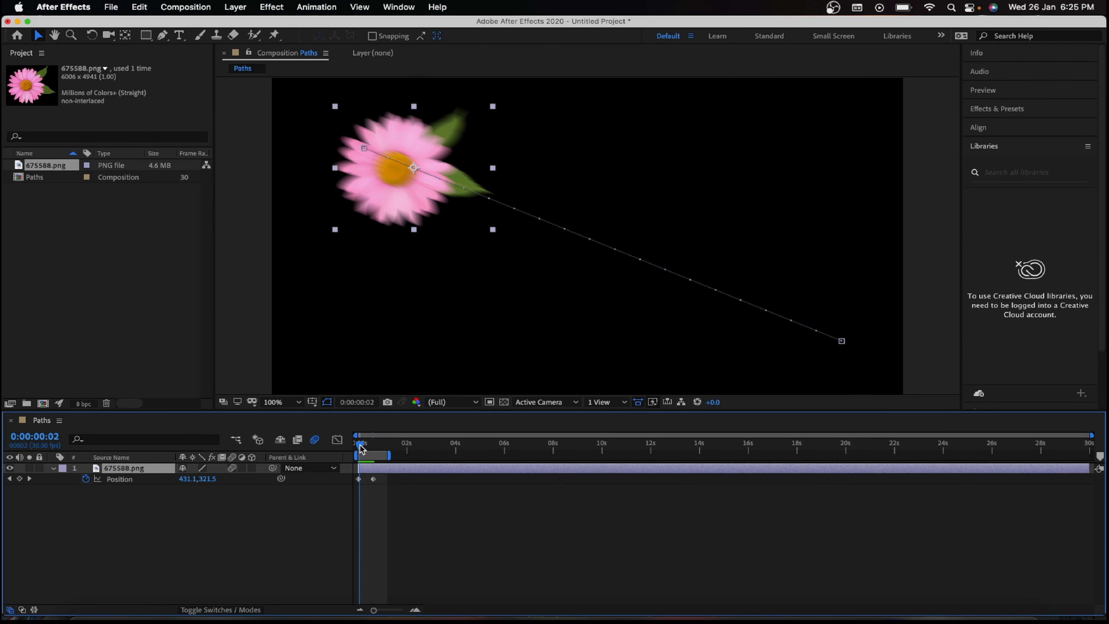
mouse_move(361, 447)
mouse_down()
mouse_move(380, 446)
mouse_move(353, 445)
mouse_up()
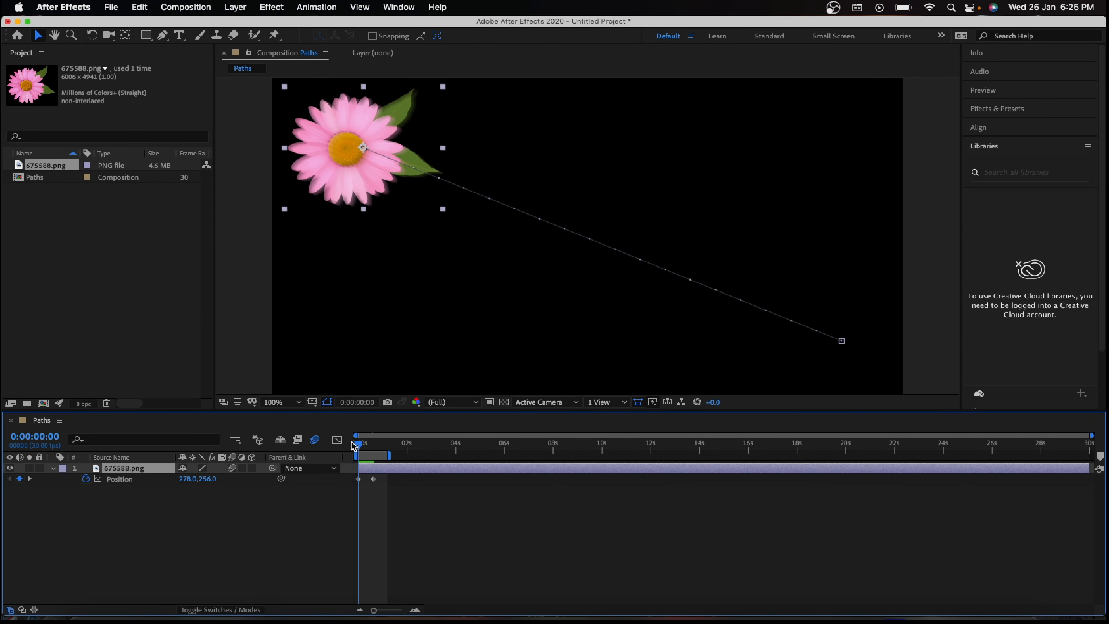
key(space)
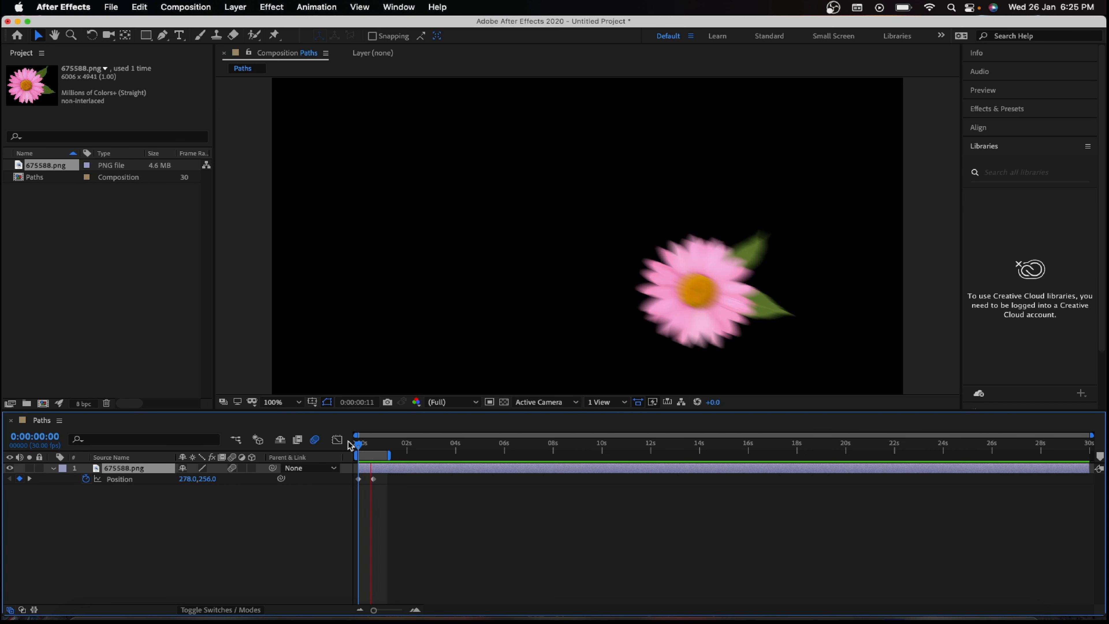
key(space)
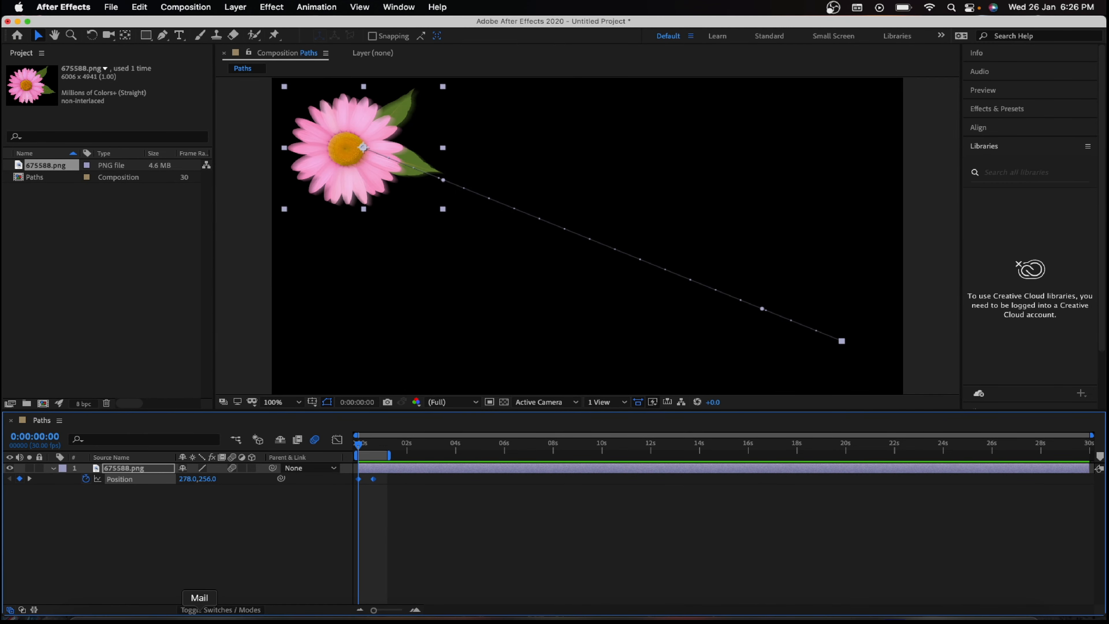
Step: Remove all Position keyframes from the flower layer and extend the work area to end at about 23 seconds
click(85, 479)
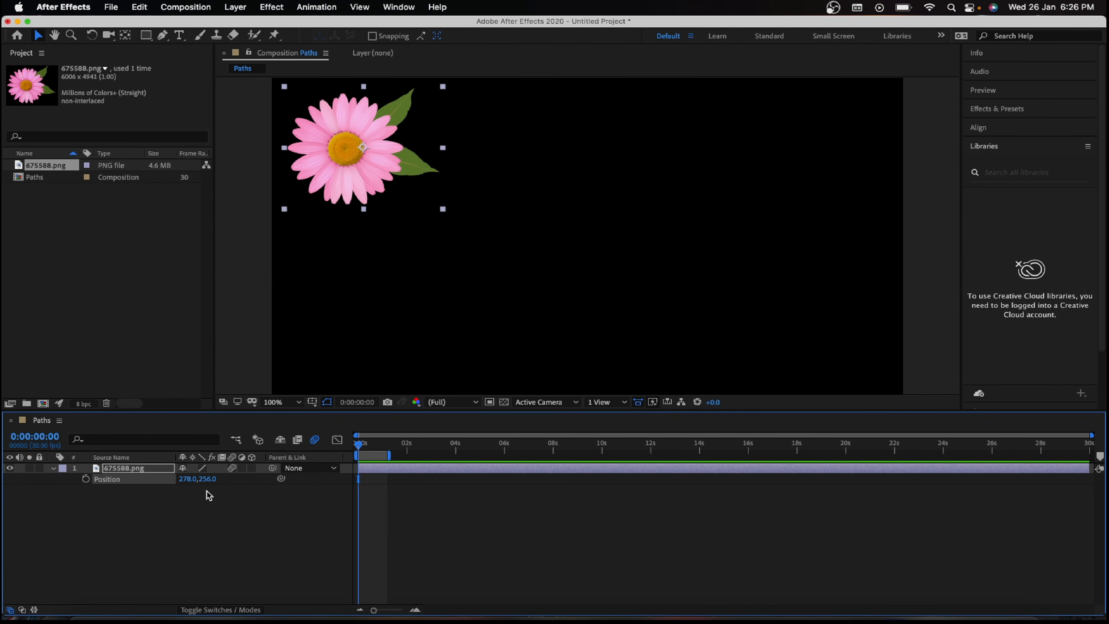
mouse_move(386, 453)
mouse_down()
mouse_move(885, 454)
mouse_move(377, 455)
mouse_move(922, 453)
mouse_up()
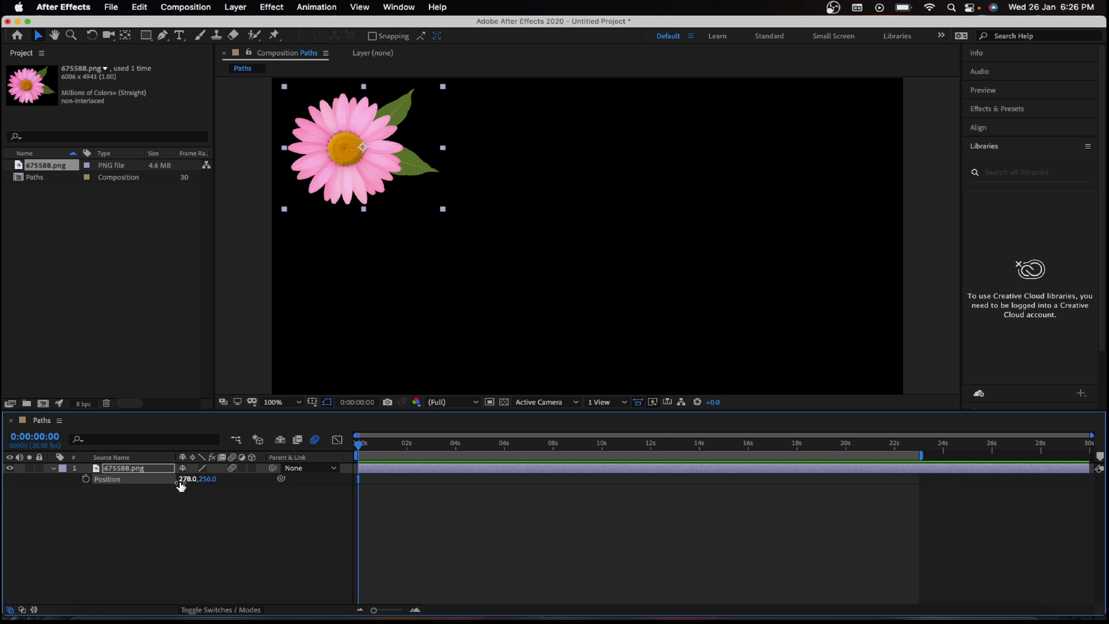
Step: Set a new Position keyframe for the flower at 0 seconds and move the current time to 1 second
click(85, 479)
drag(359, 444, 384, 447)
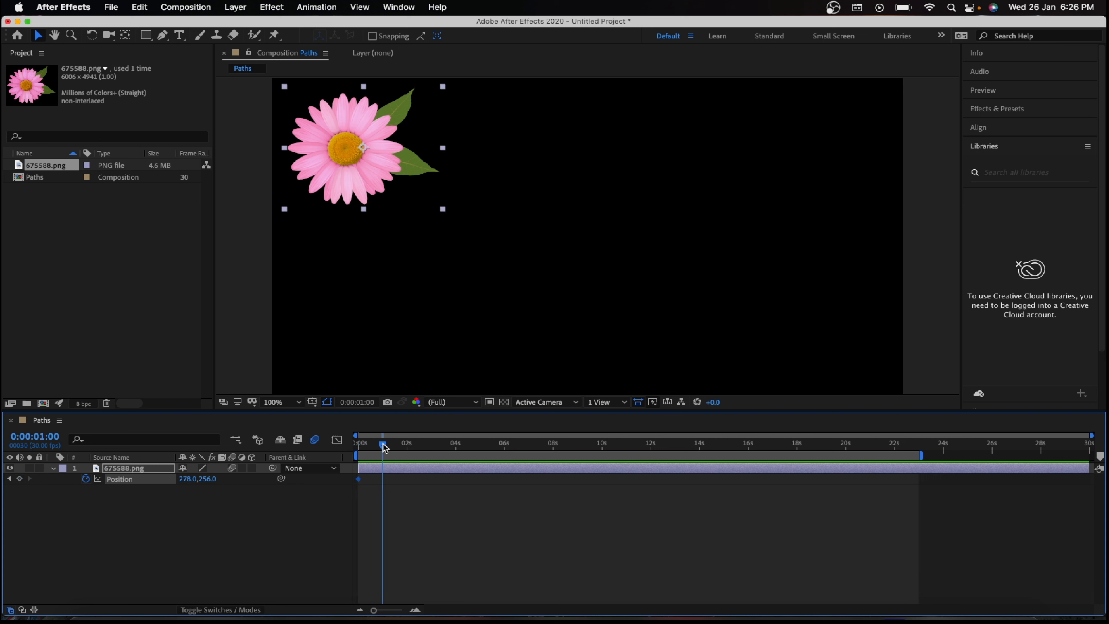
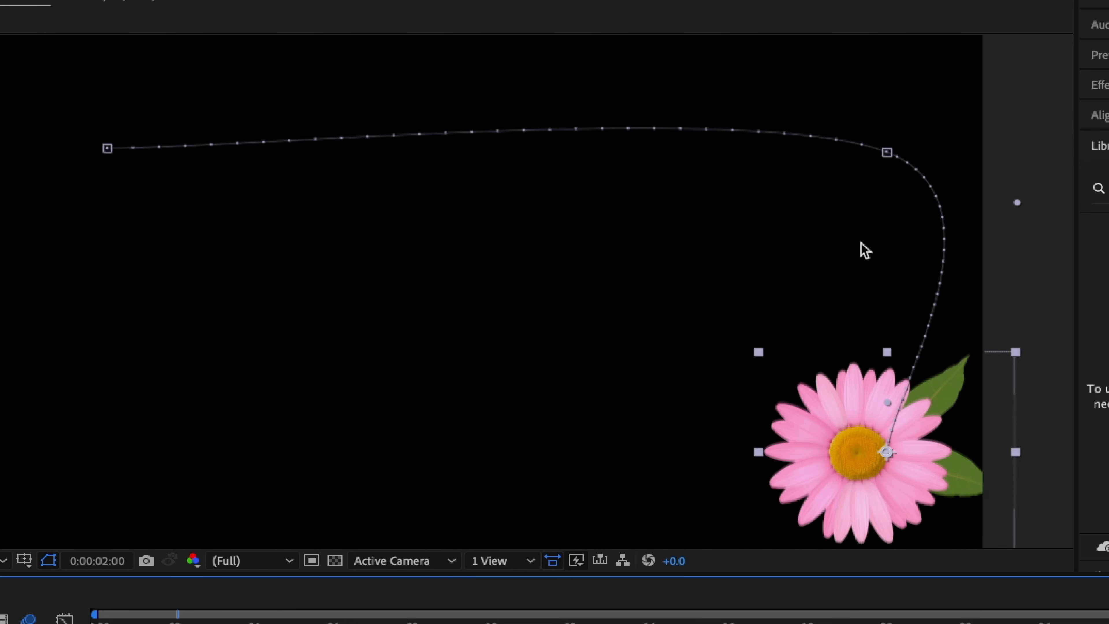
Step: Set the spatial interpolation of the motion path's upper-right Position keyframe to Linear
click(889, 153)
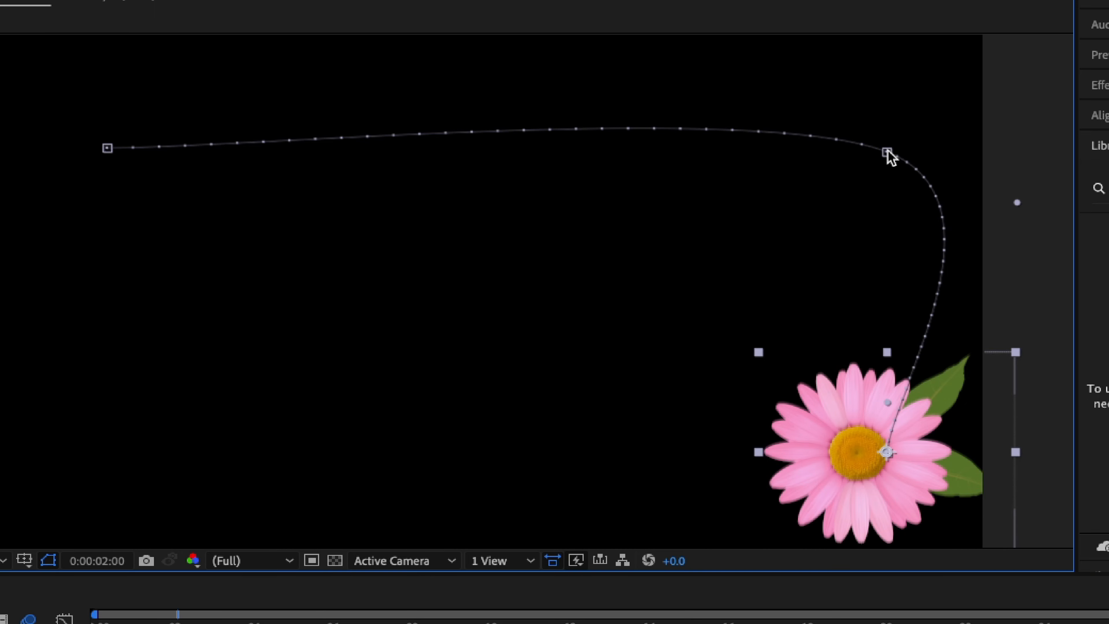
click(886, 153)
right_click(888, 154)
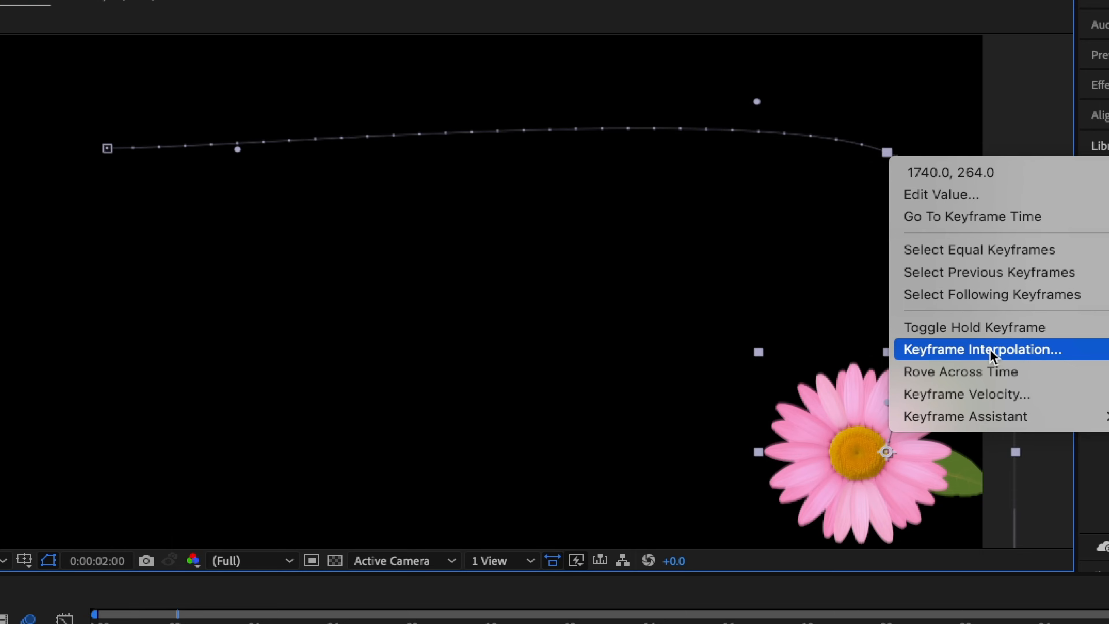
click(1000, 351)
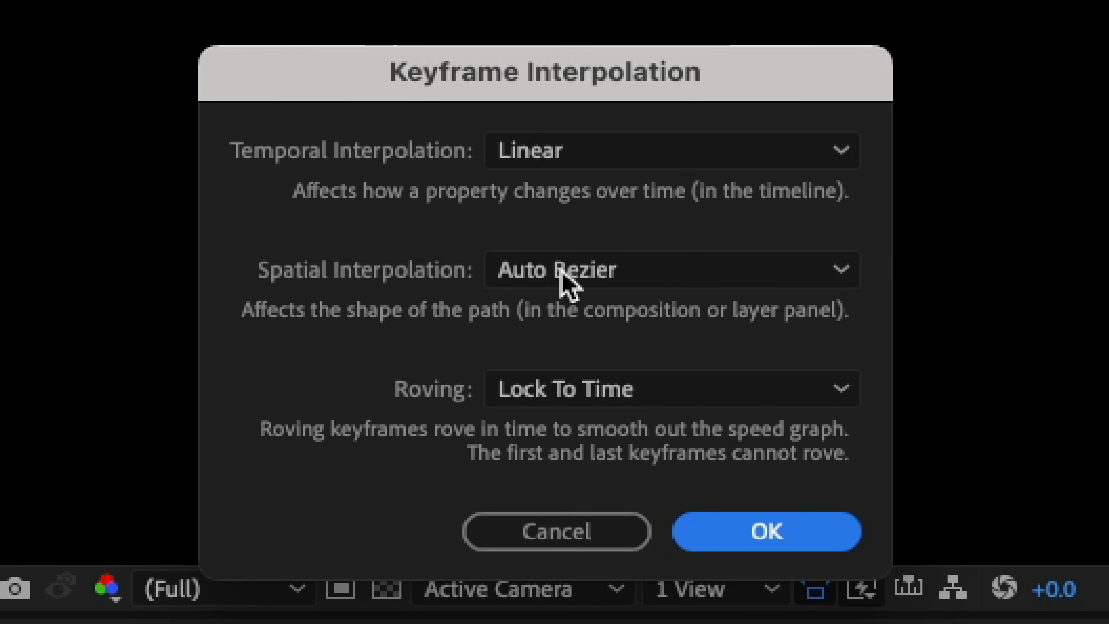
click(587, 269)
click(583, 370)
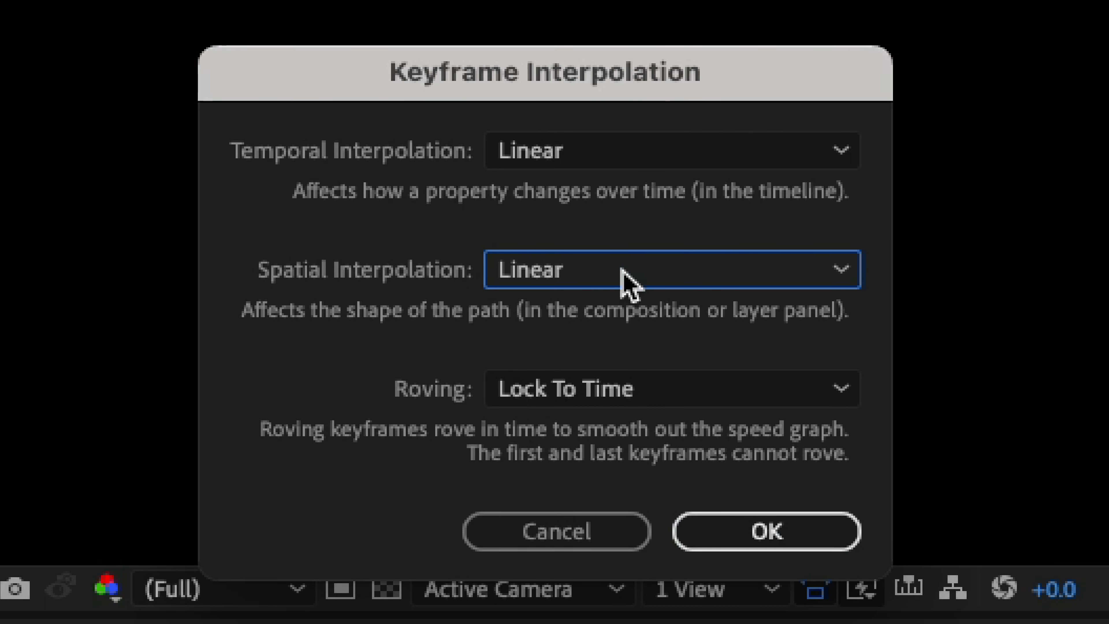
click(704, 544)
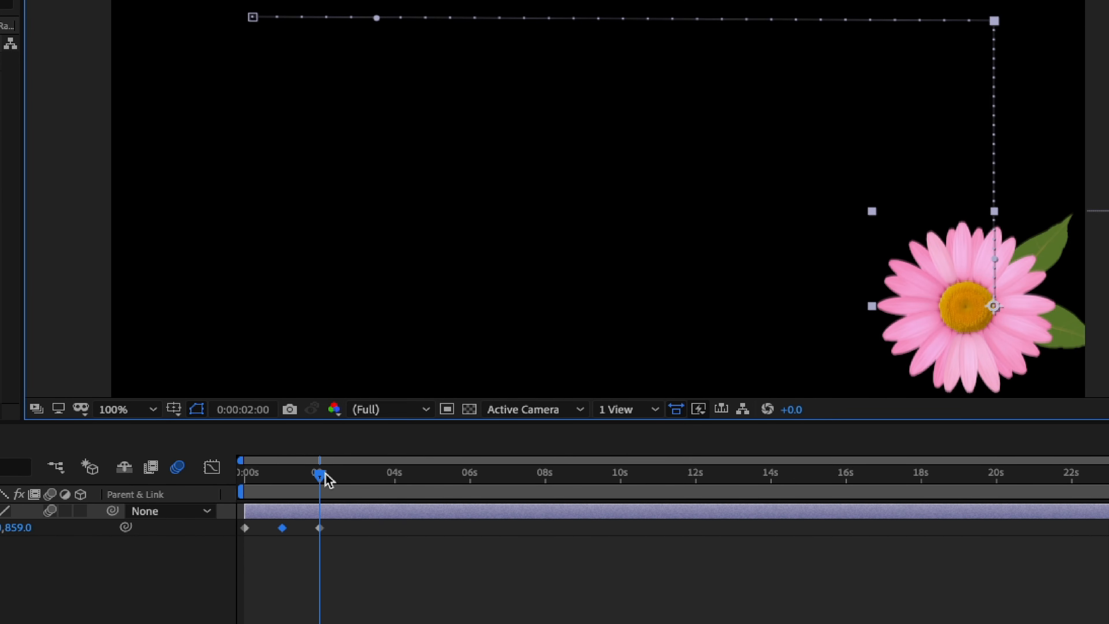
Step: At 3 seconds, add a Position keyframe with the flower in the lower-left area of the frame, at about 383, 849
drag(328, 478, 366, 479)
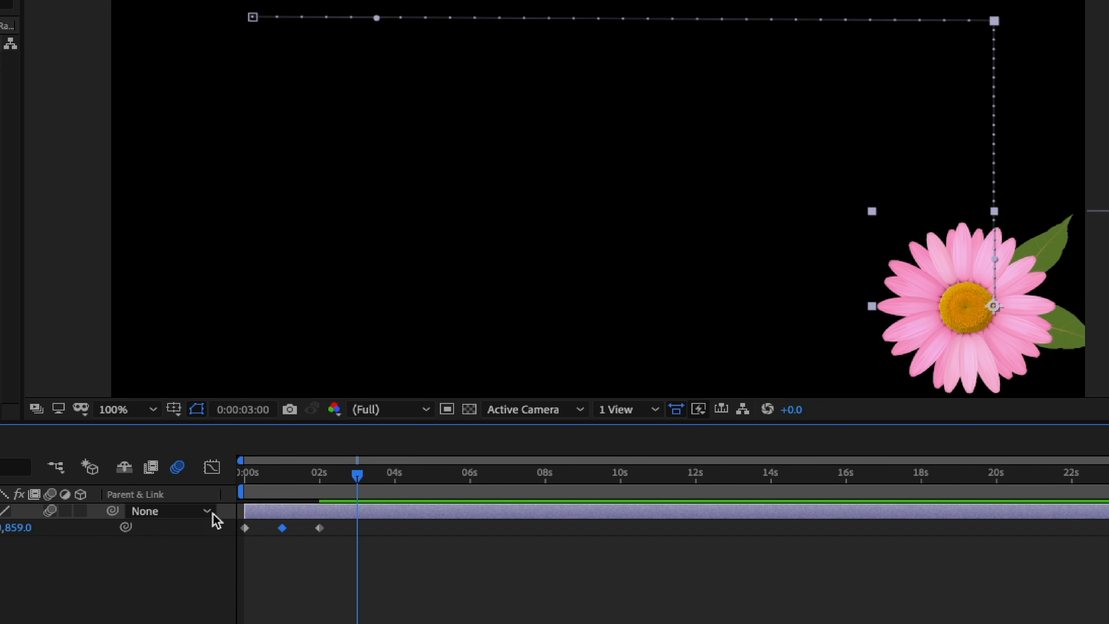
drag(190, 529, 26, 530)
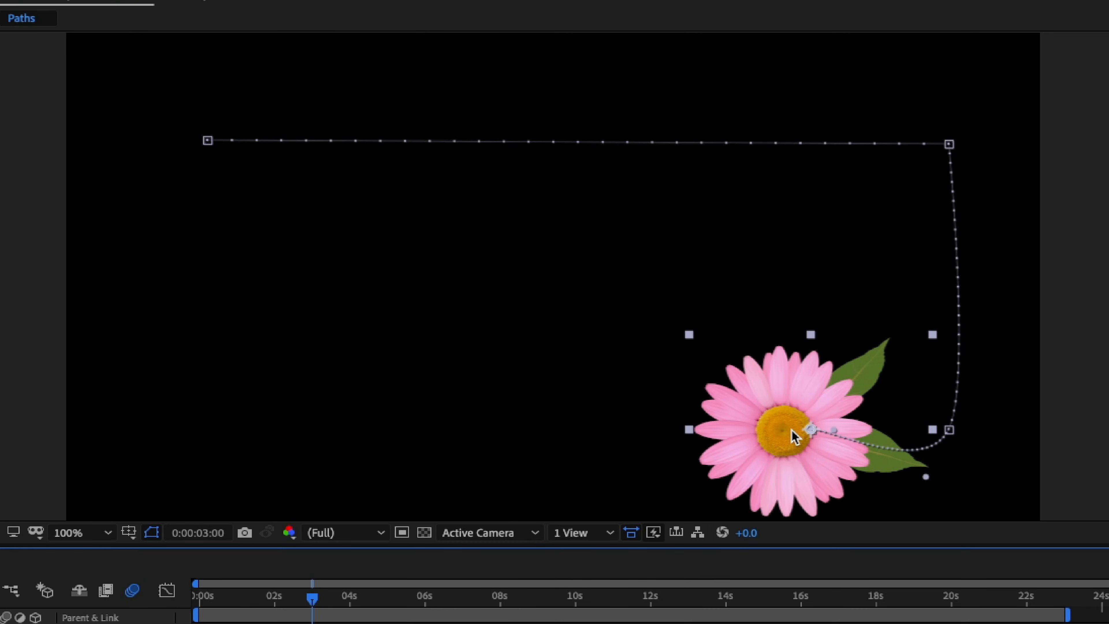
drag(1041, 312, 603, 325)
drag(354, 447, 236, 425)
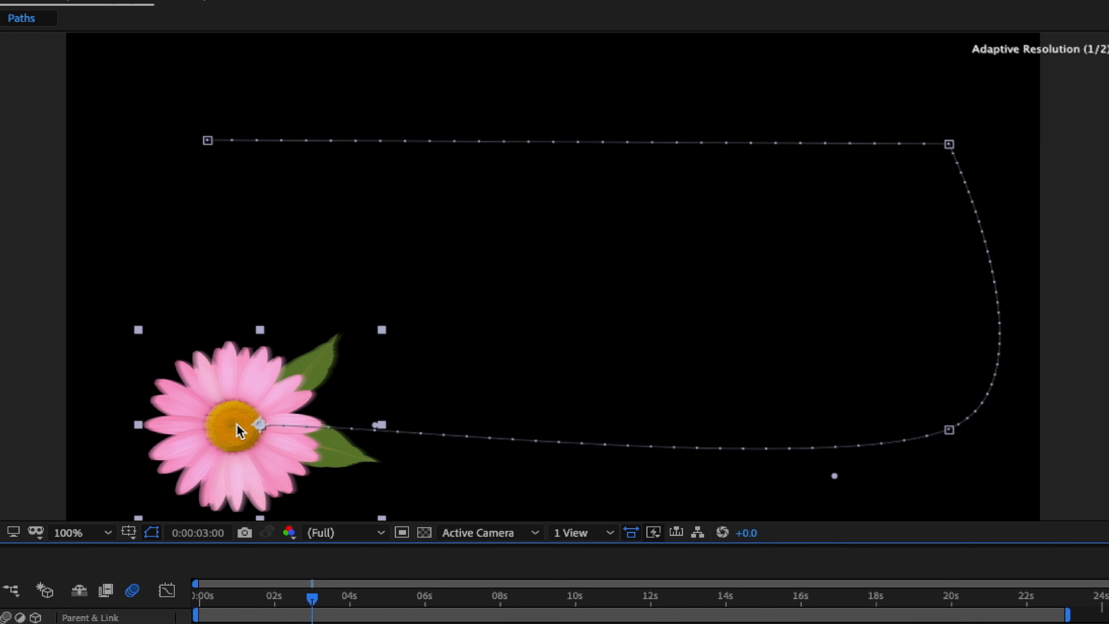
Step: Set the spatial interpolation of the motion path's lower-right Position keyframe to Linear
right_click(953, 430)
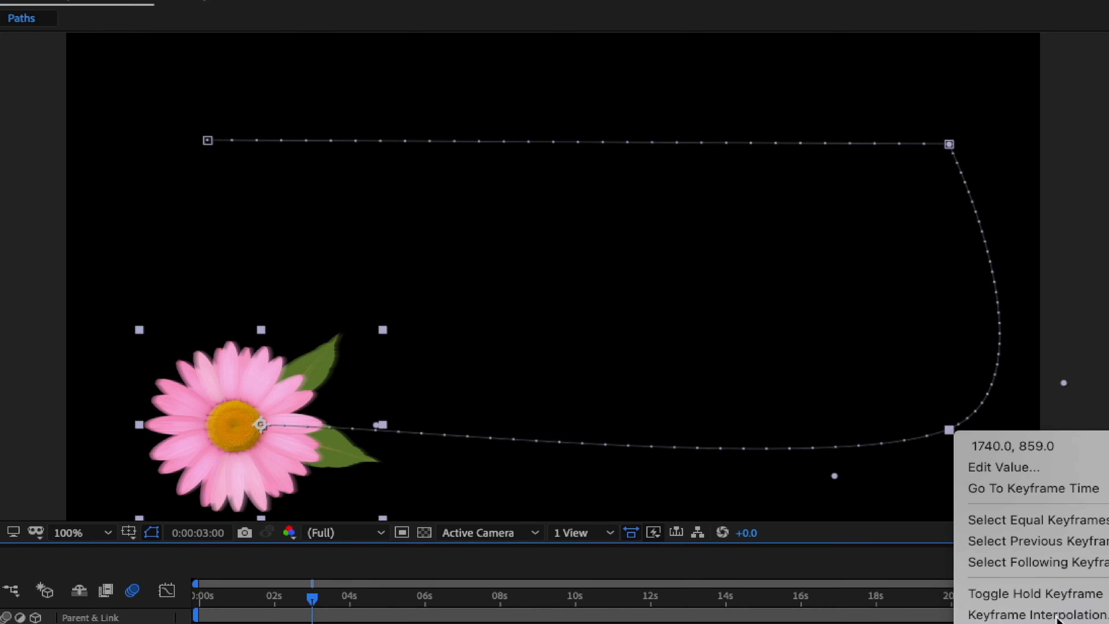
click(1044, 618)
click(528, 383)
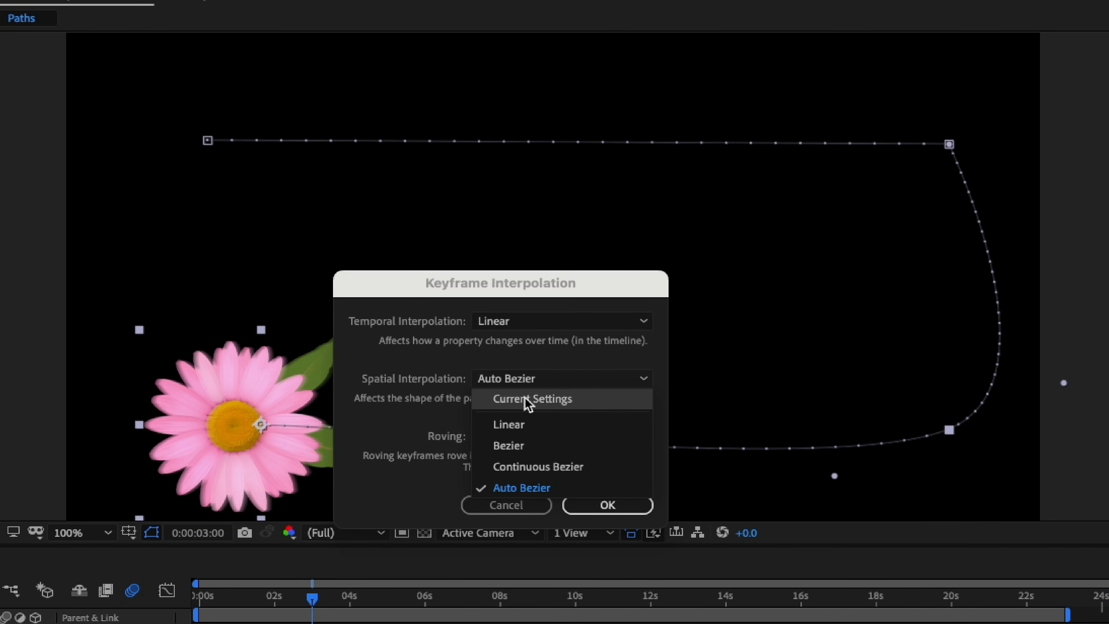
click(530, 427)
click(587, 506)
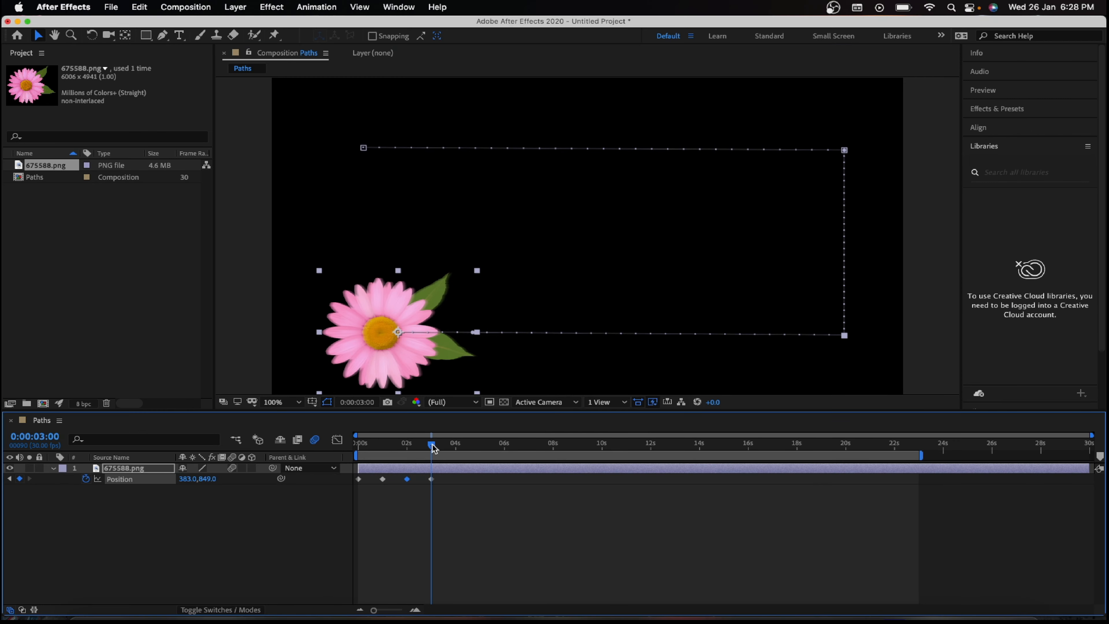
Step: At 4 seconds, add a Position keyframe with the flower moved straight up to 383, 267
drag(436, 442, 457, 446)
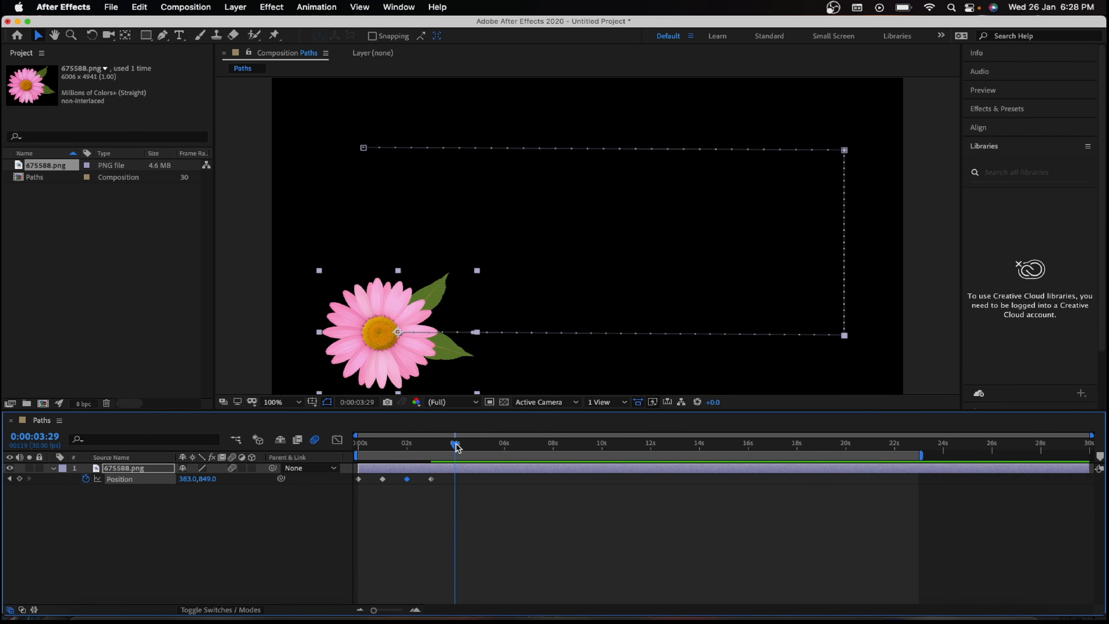
click(458, 446)
drag(207, 479, 5, 302)
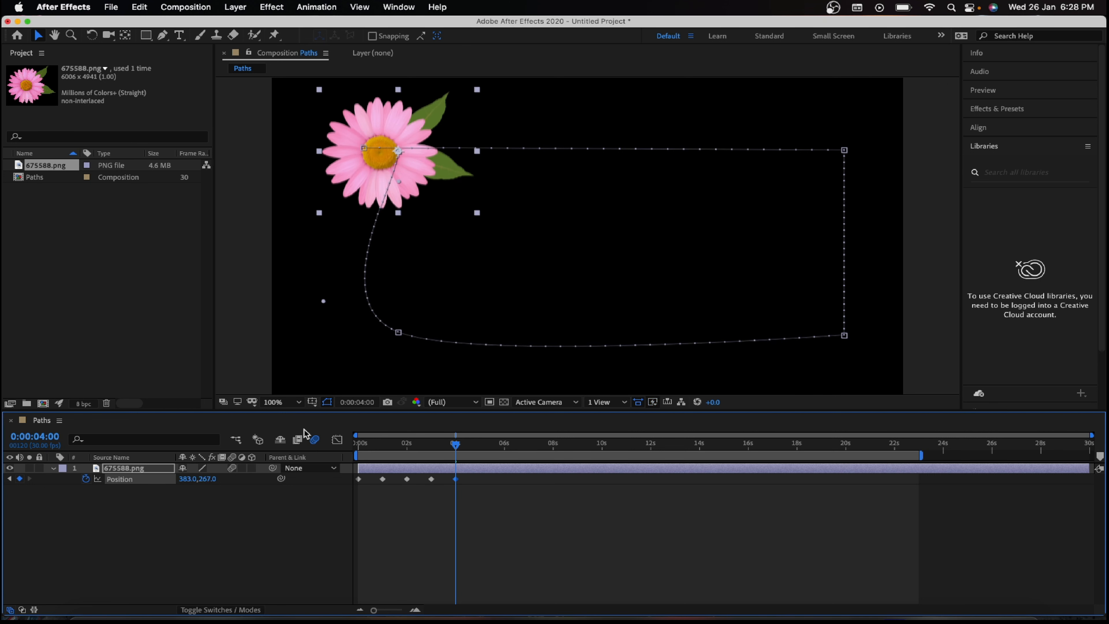
Step: Shift the flower to about 311, 851 at the 3-second keyframe and about 281, 257 at the 4-second keyframe
click(10, 479)
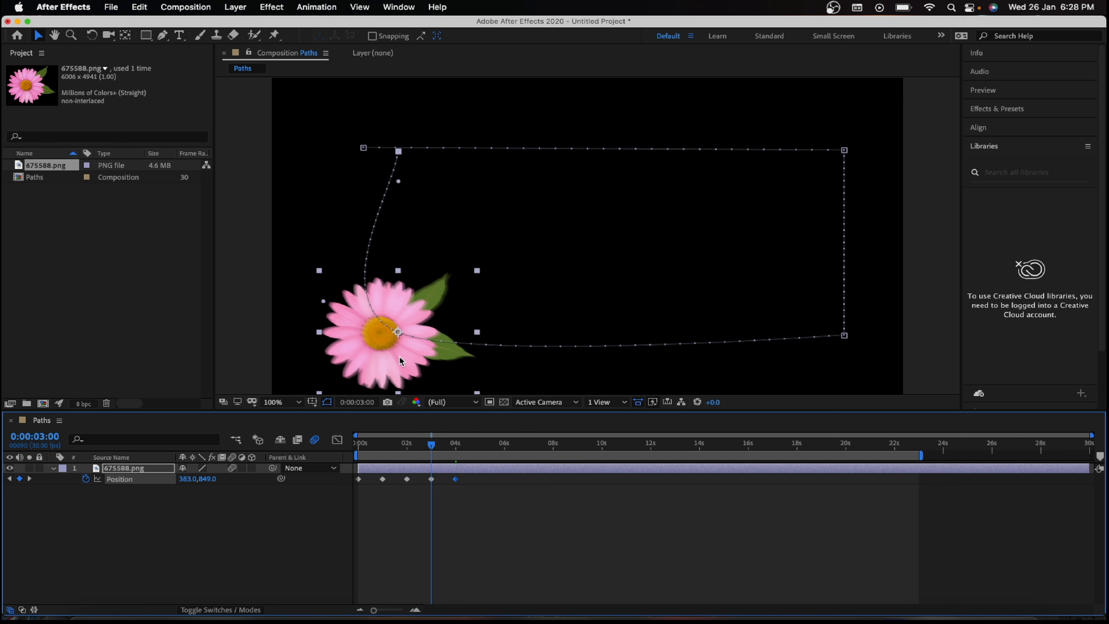
drag(382, 339, 359, 339)
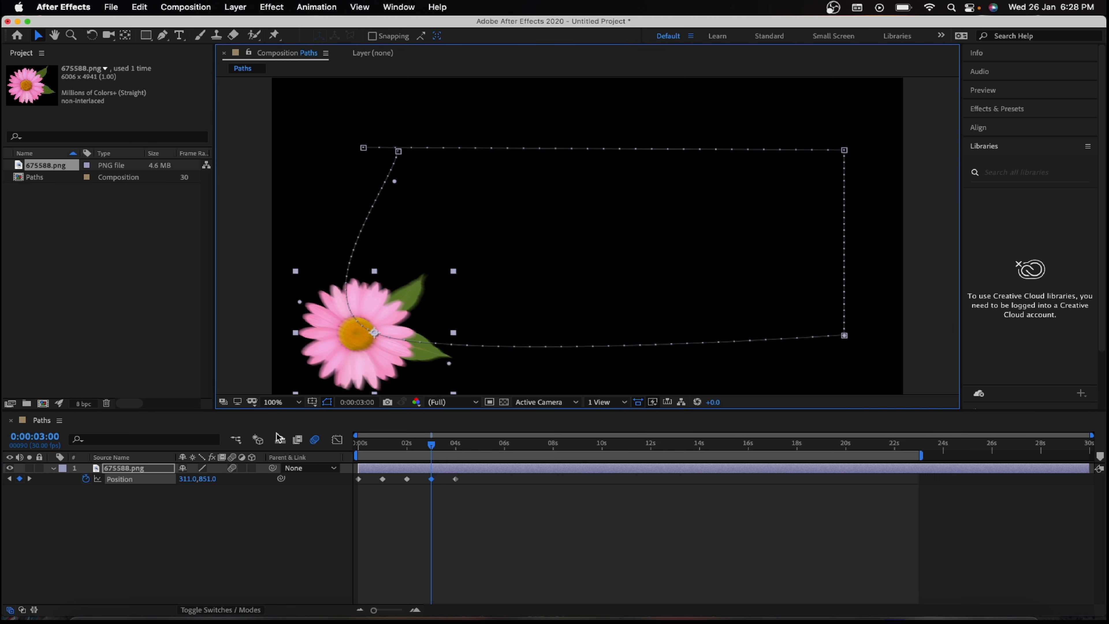
click(29, 479)
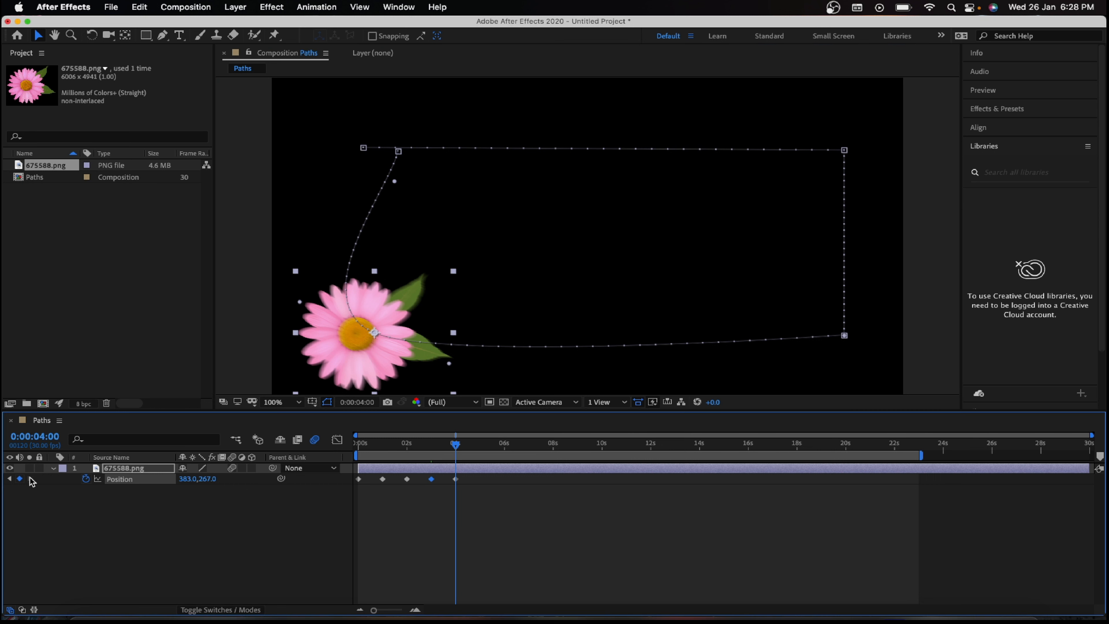
drag(396, 153, 359, 152)
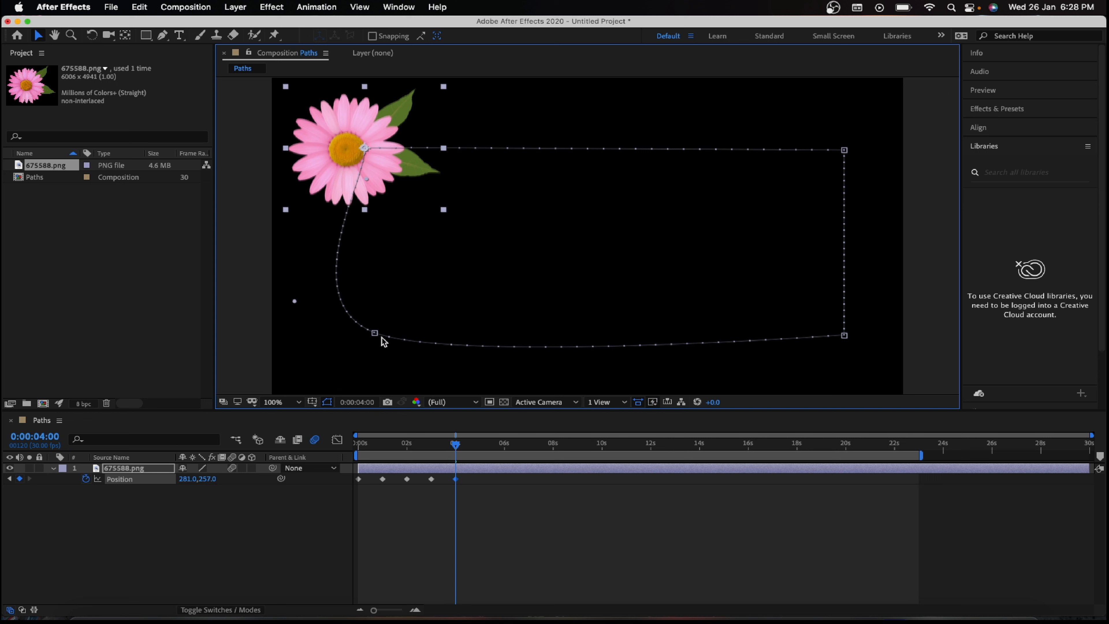
Step: Set the spatial interpolation of the motion path's lower-left Position keyframe to Linear
right_click(376, 334)
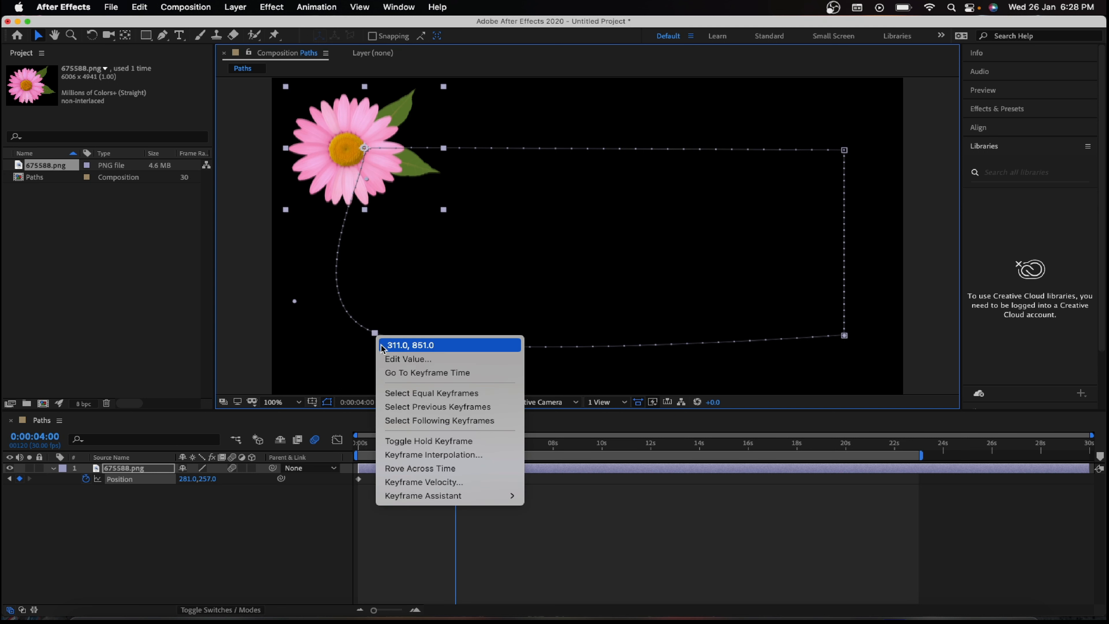
click(454, 455)
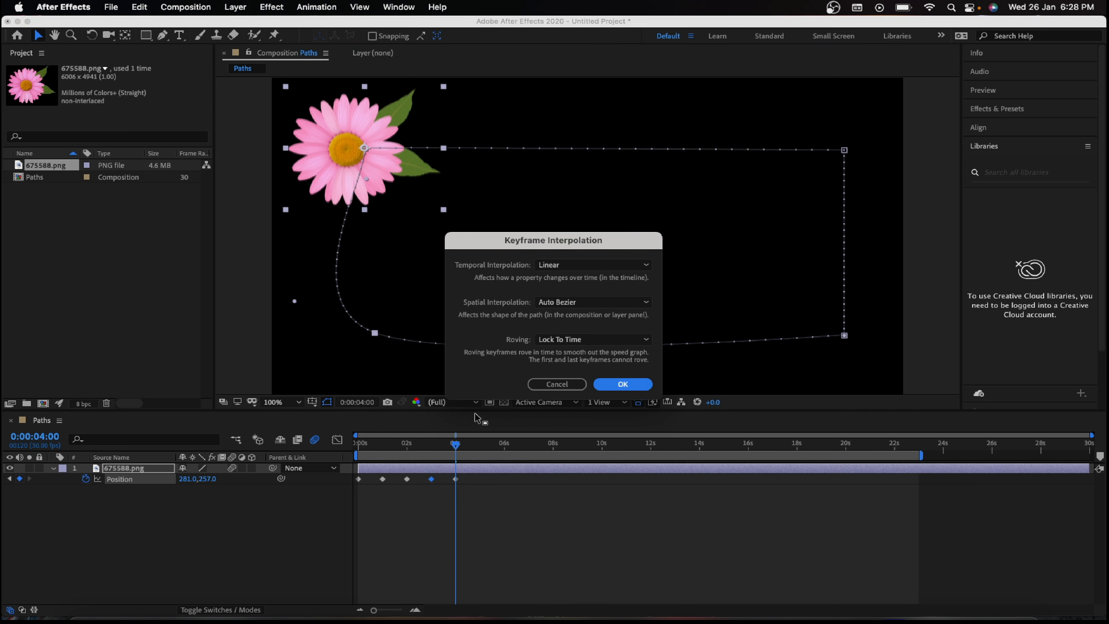
click(561, 304)
click(564, 330)
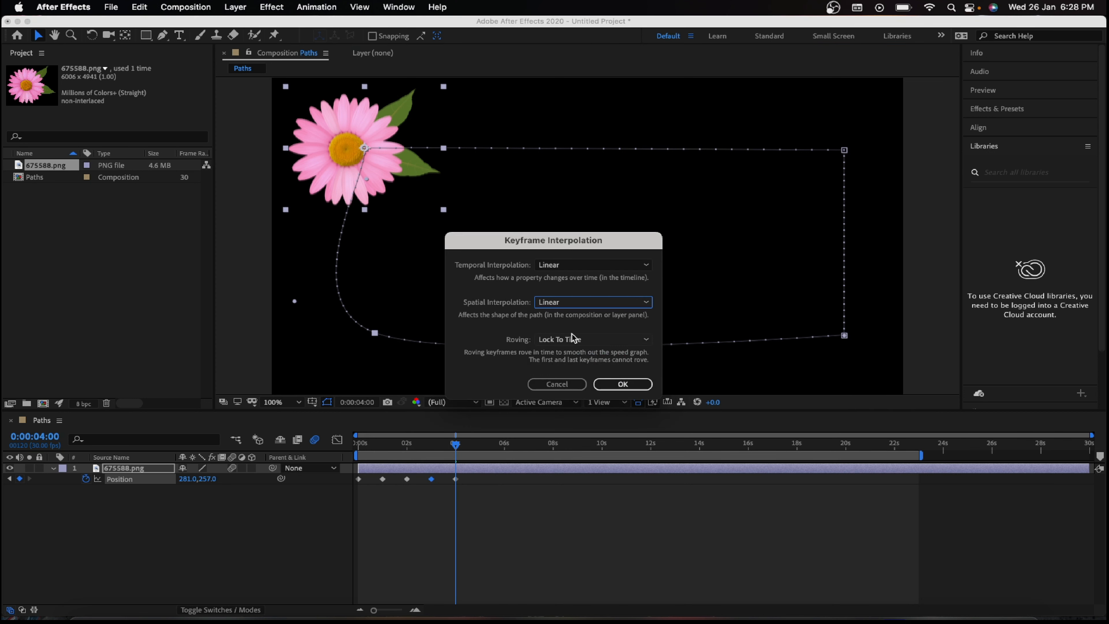
click(611, 382)
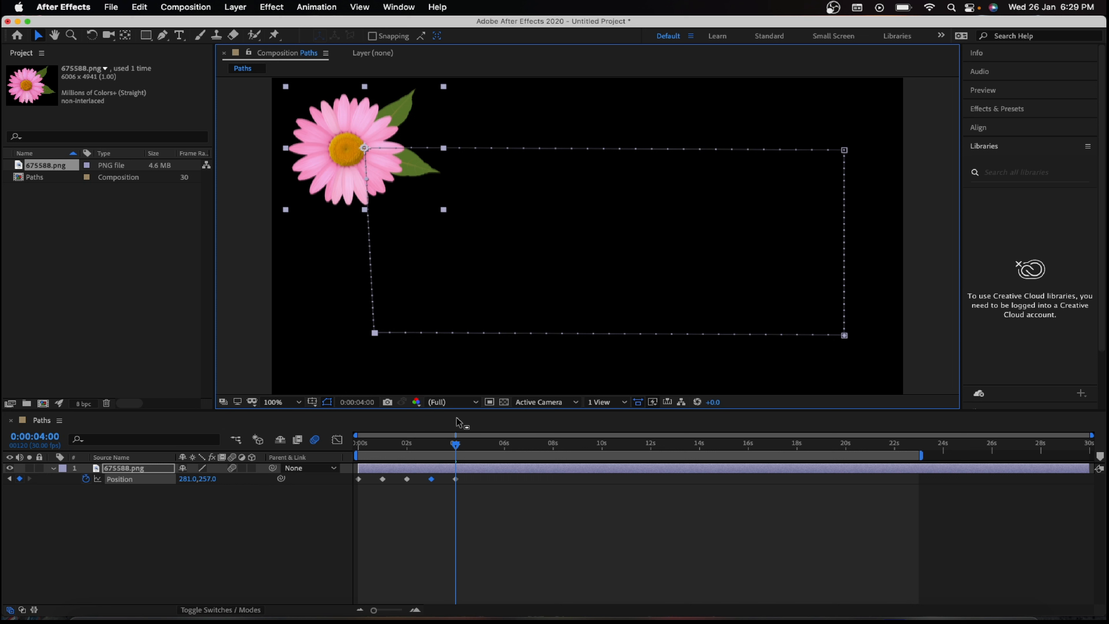
Step: Preview the flower's movement around the rectangular path from 0 seconds
drag(456, 448, 358, 445)
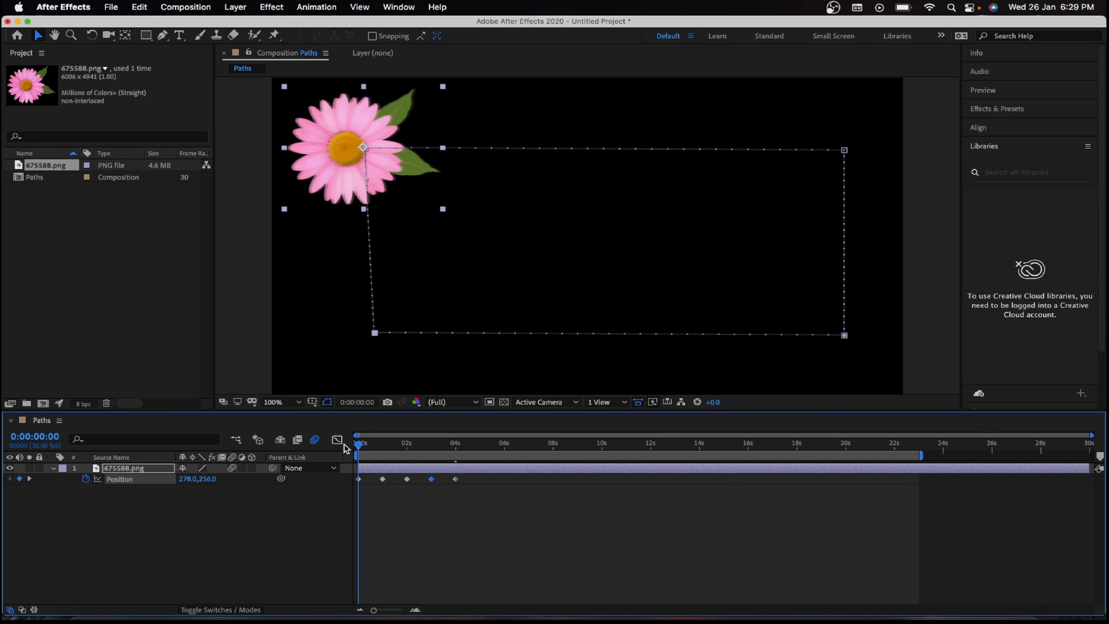
key(space)
key(space)
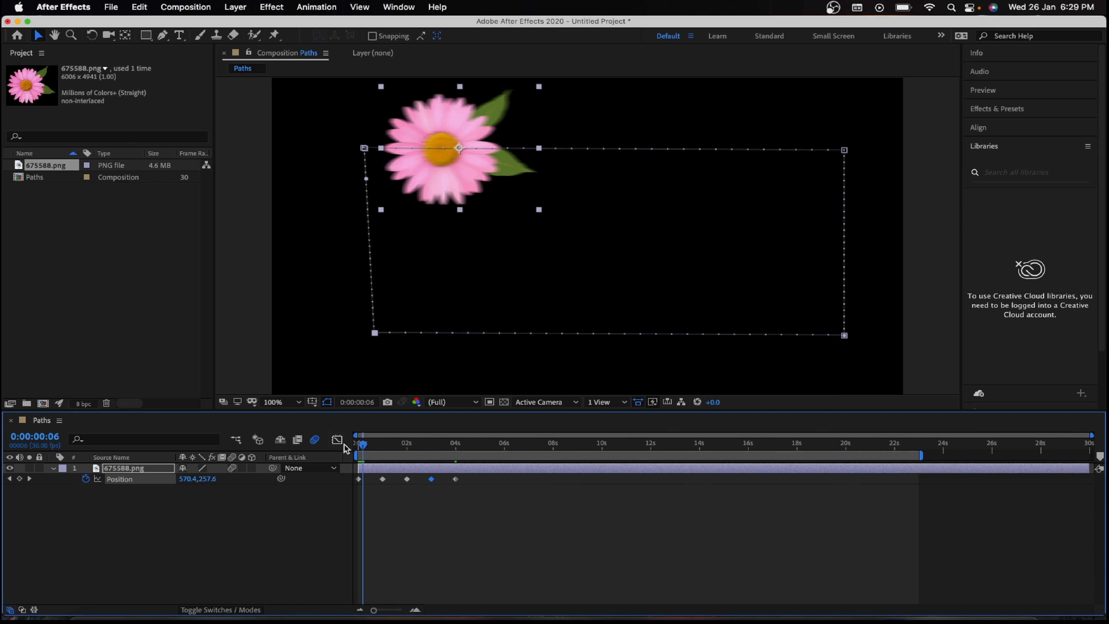
mouse_move(364, 449)
mouse_down()
mouse_move(466, 441)
mouse_move(359, 434)
mouse_up()
key(space)
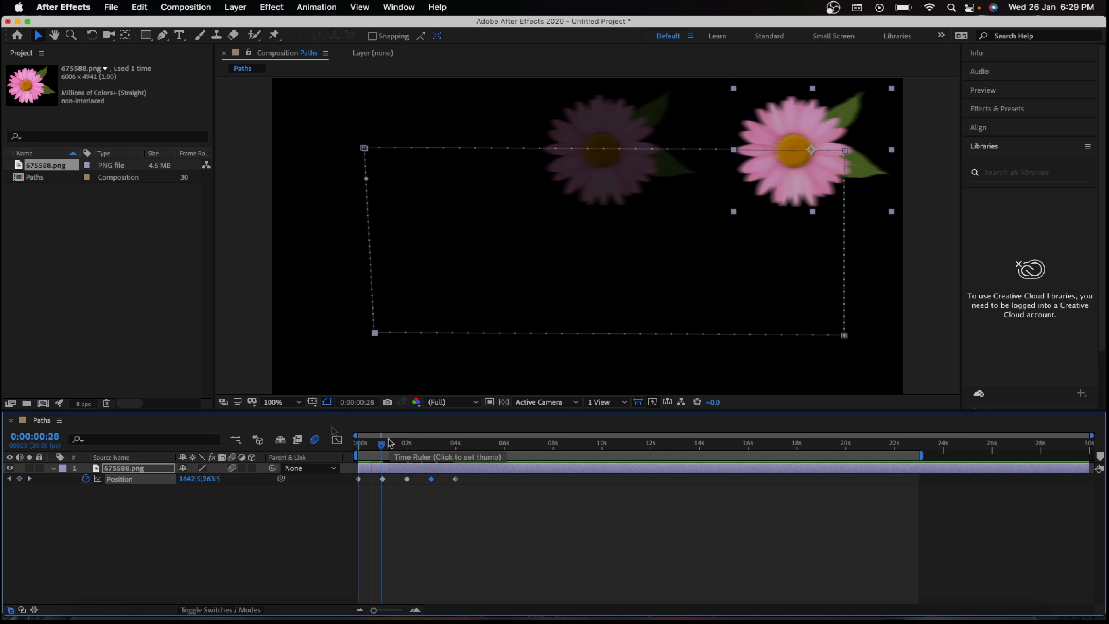
drag(383, 442, 340, 442)
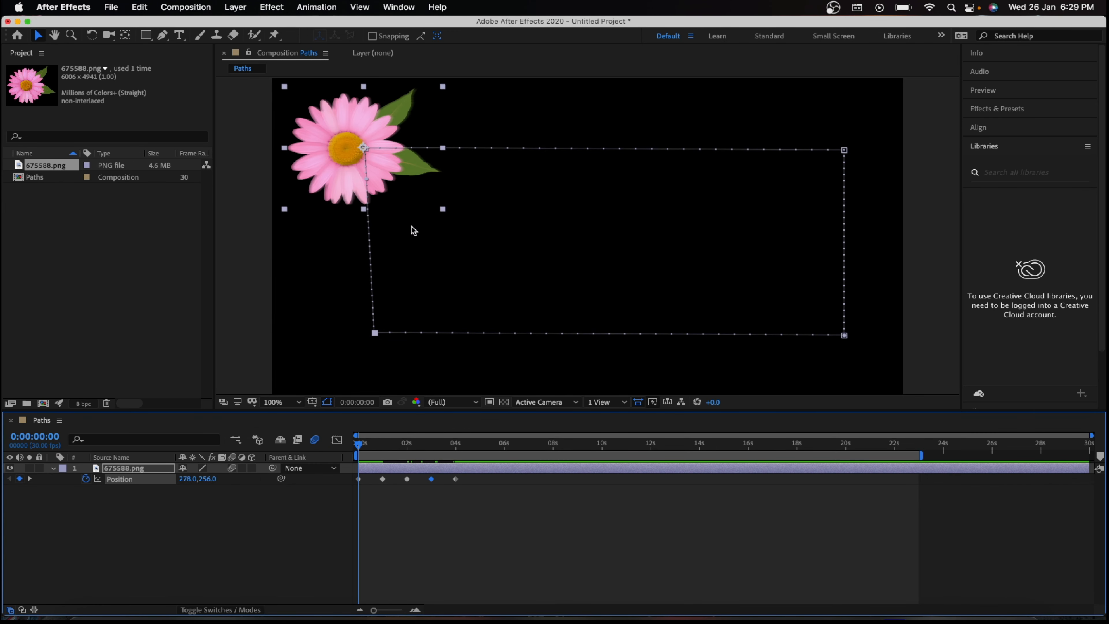
click(846, 154)
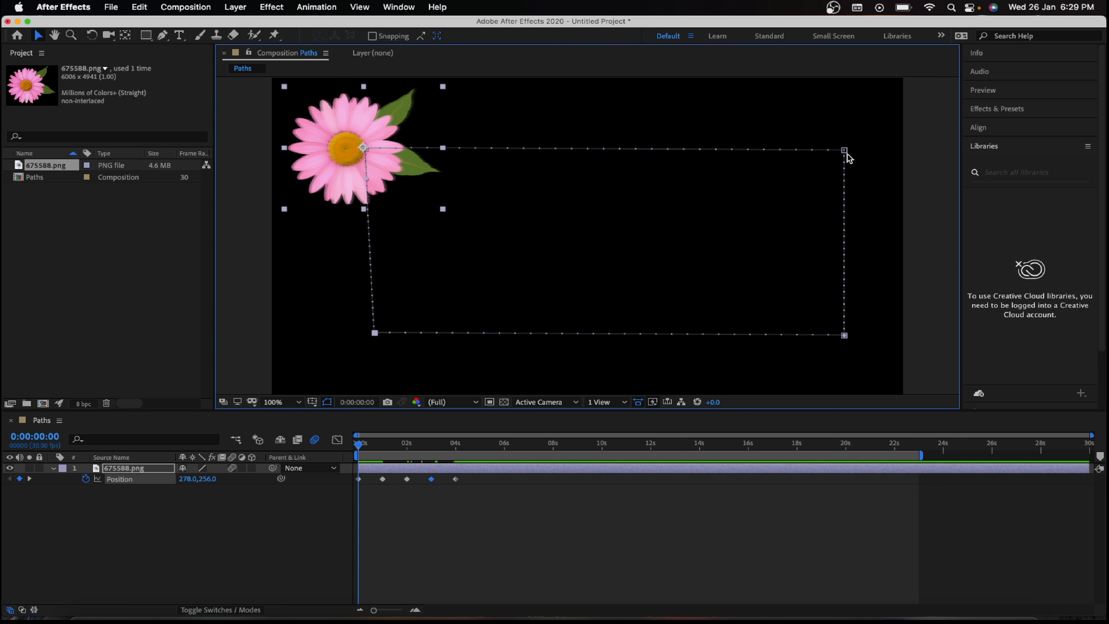
right_click(846, 153)
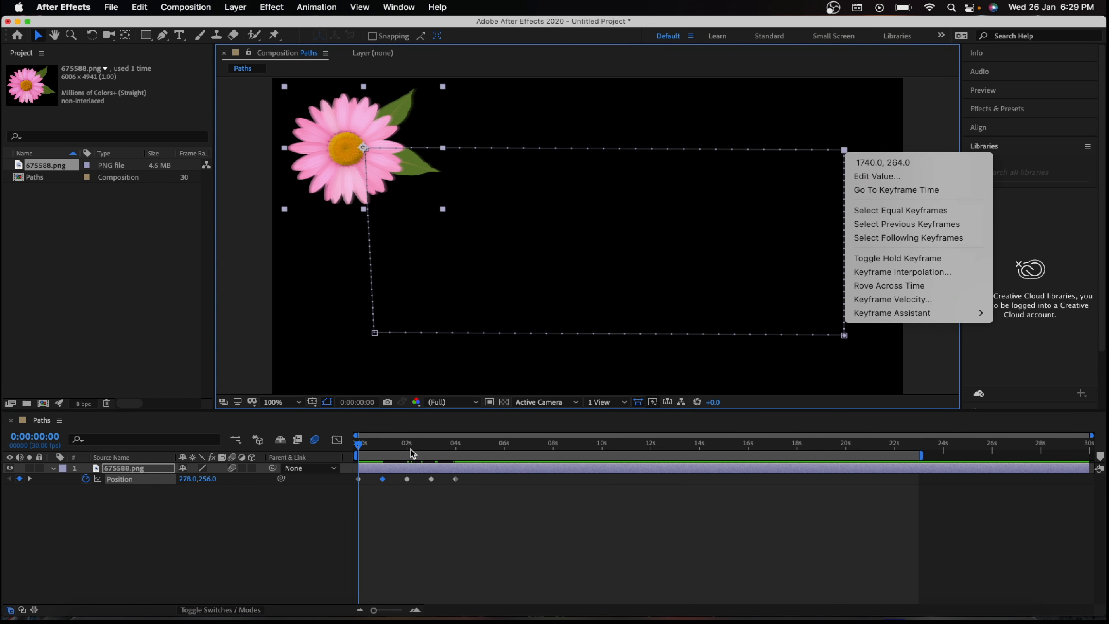
click(361, 451)
Step: Remove all Position keyframes of the rectangular path from the flower layer
drag(589, 507, 347, 470)
click(90, 502)
click(86, 479)
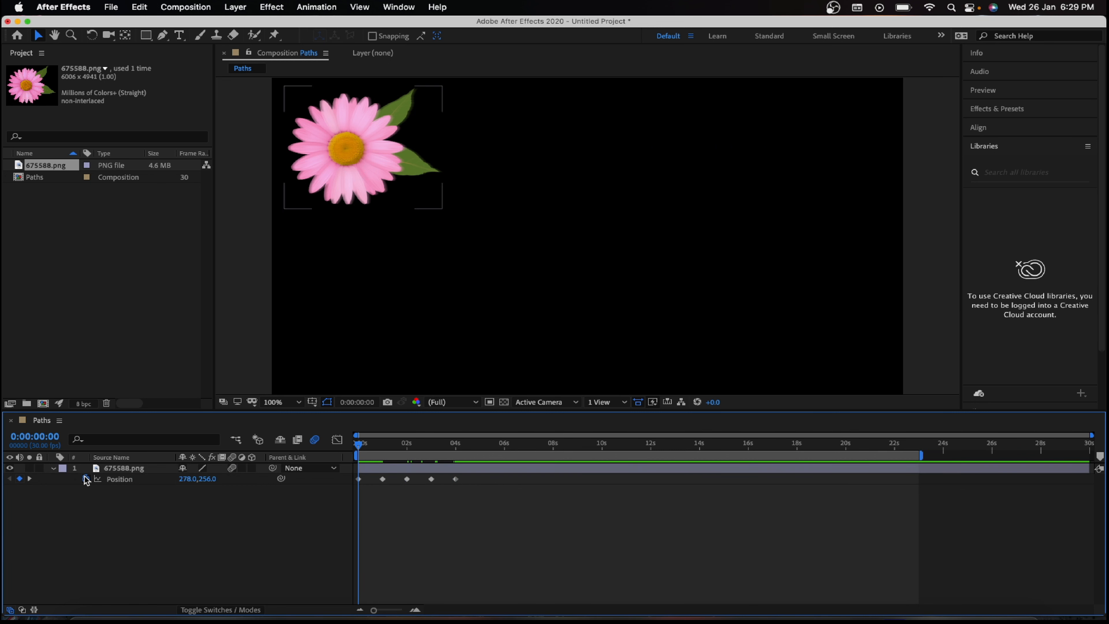
click(464, 517)
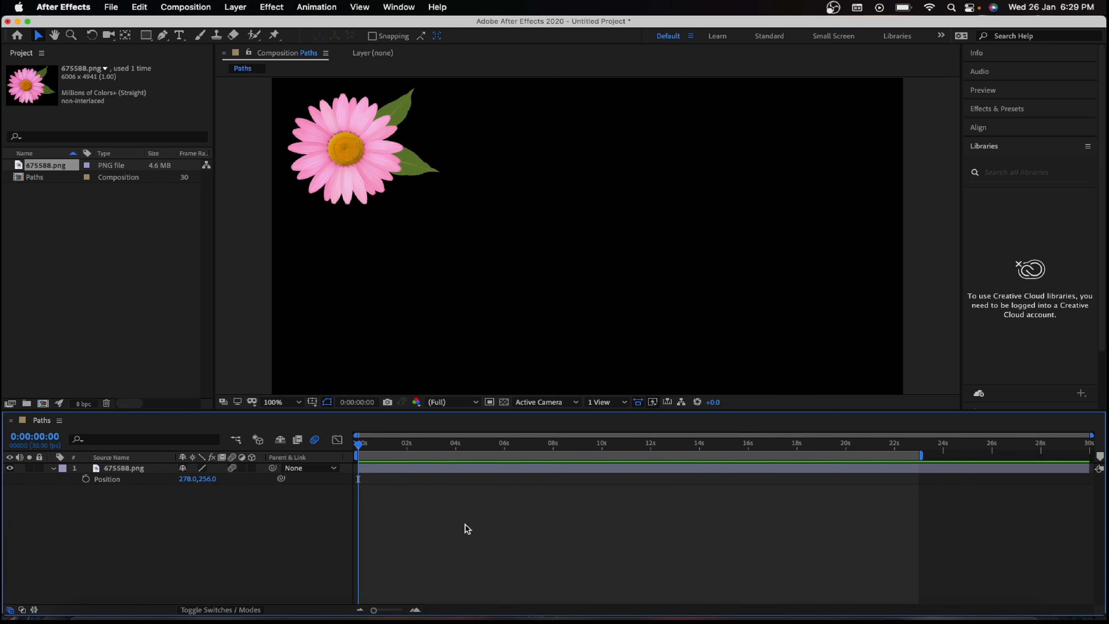
Step: Switch to Photoshop and create a new 1920 x 1080 px document at 72 ppi
click(848, 617)
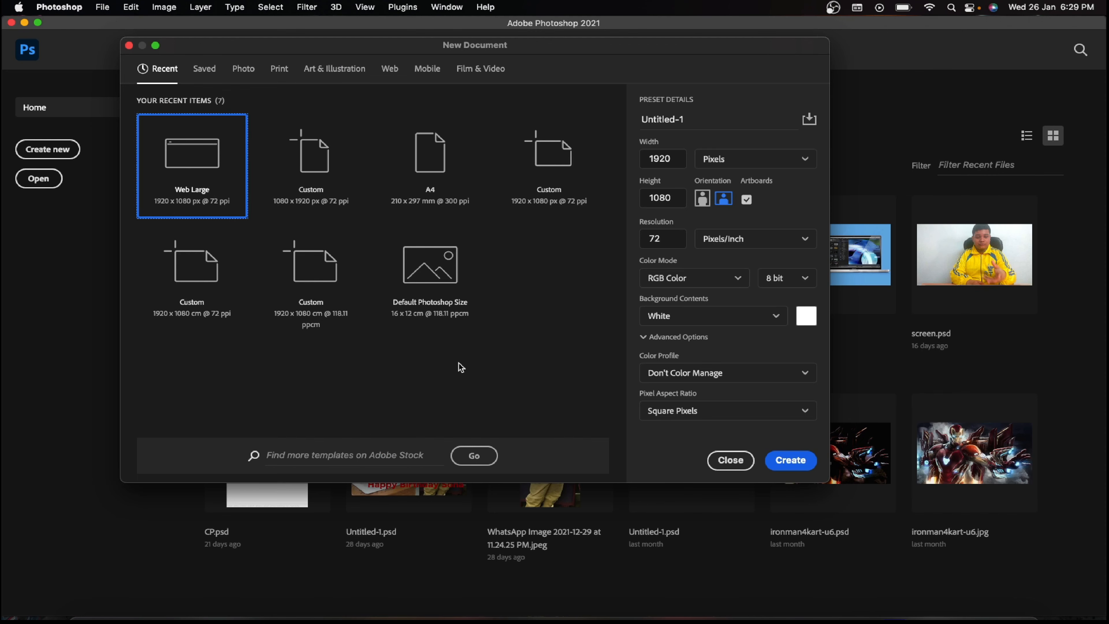
drag(311, 47, 390, 93)
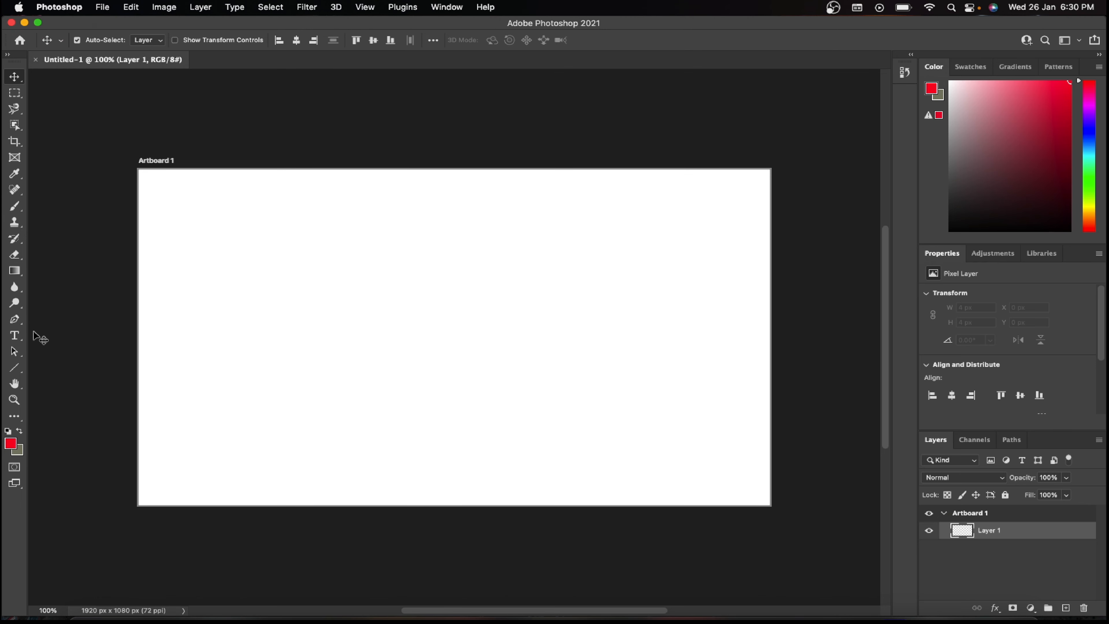
Step: Draw a rectangle shape about 1595 x 704 px across the middle of the artboard and set its fill to none
drag(16, 369, 45, 365)
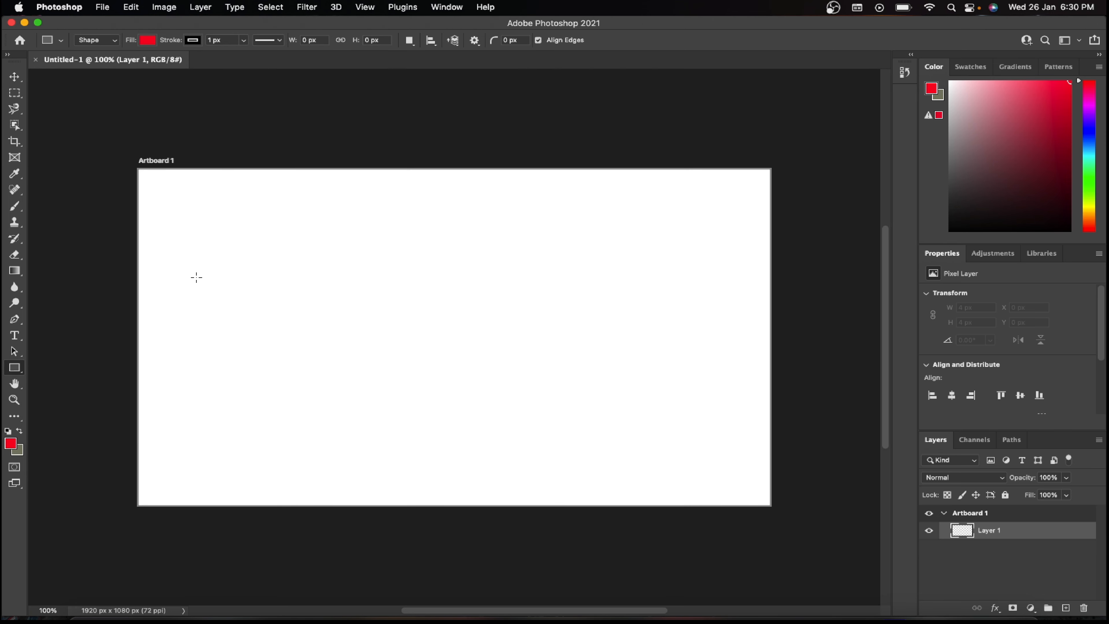
drag(190, 232, 714, 451)
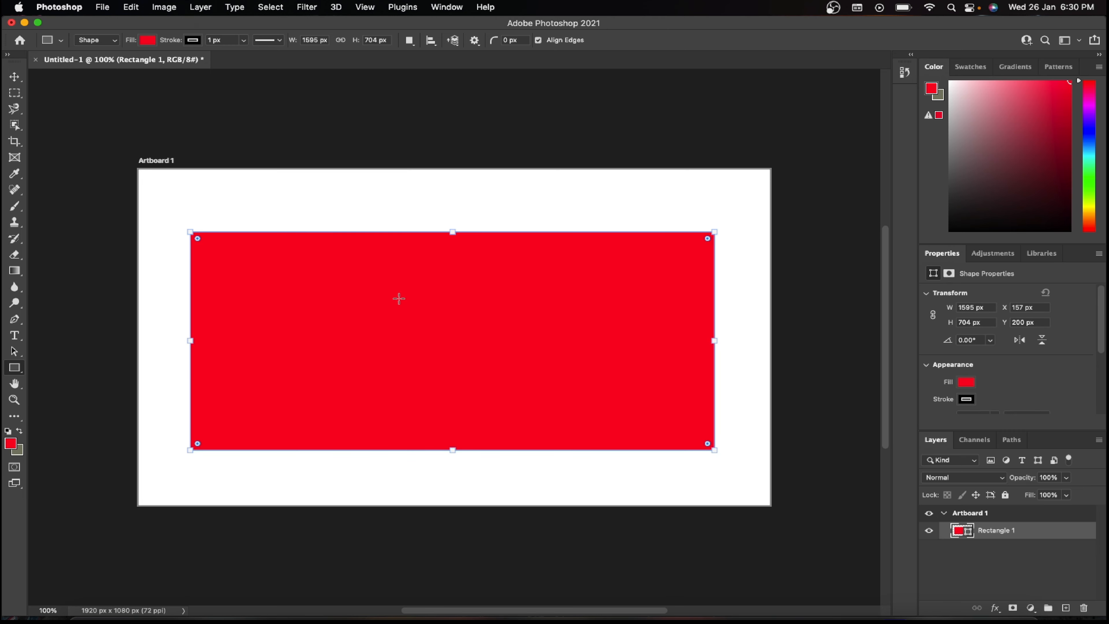
click(148, 41)
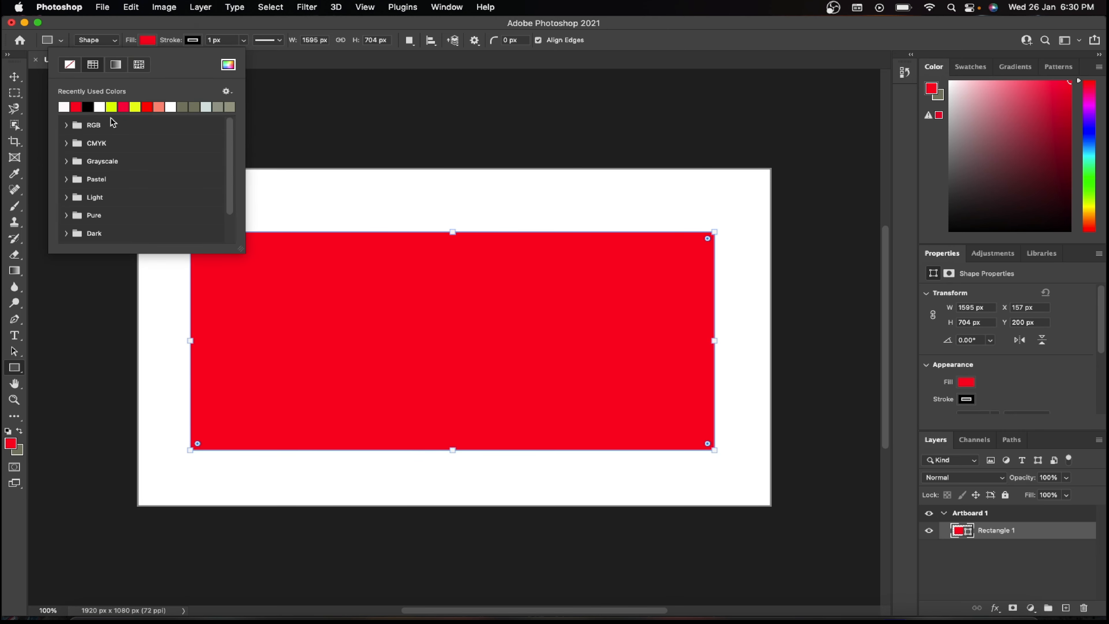
click(70, 67)
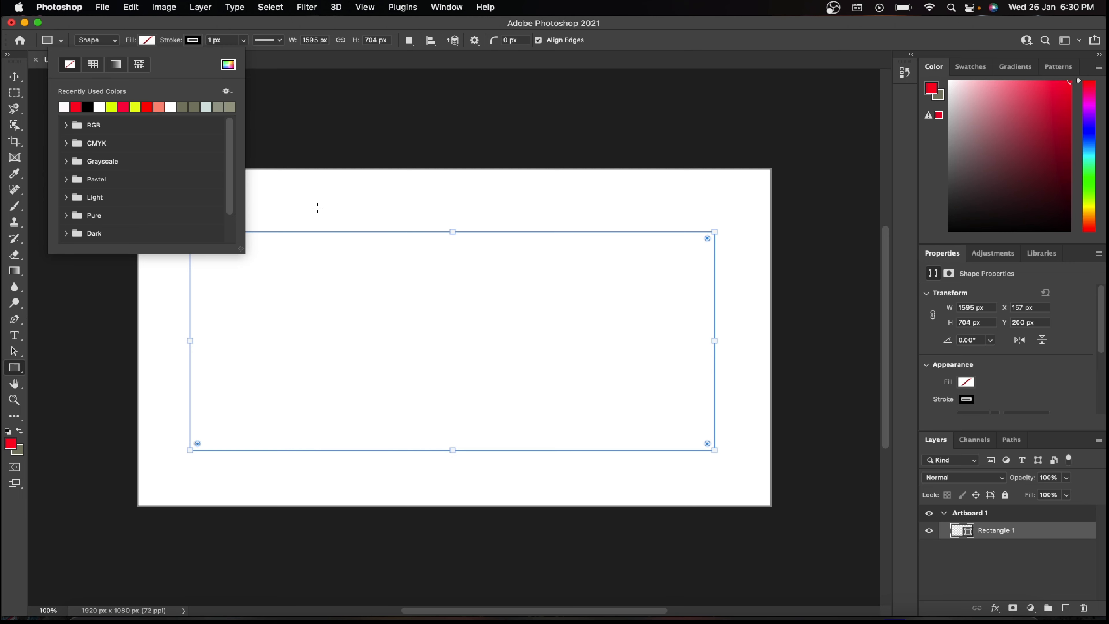
Step: Try to copy the rectangle using the Move tool and carry it to the flower's Position property in After Effects
click(15, 77)
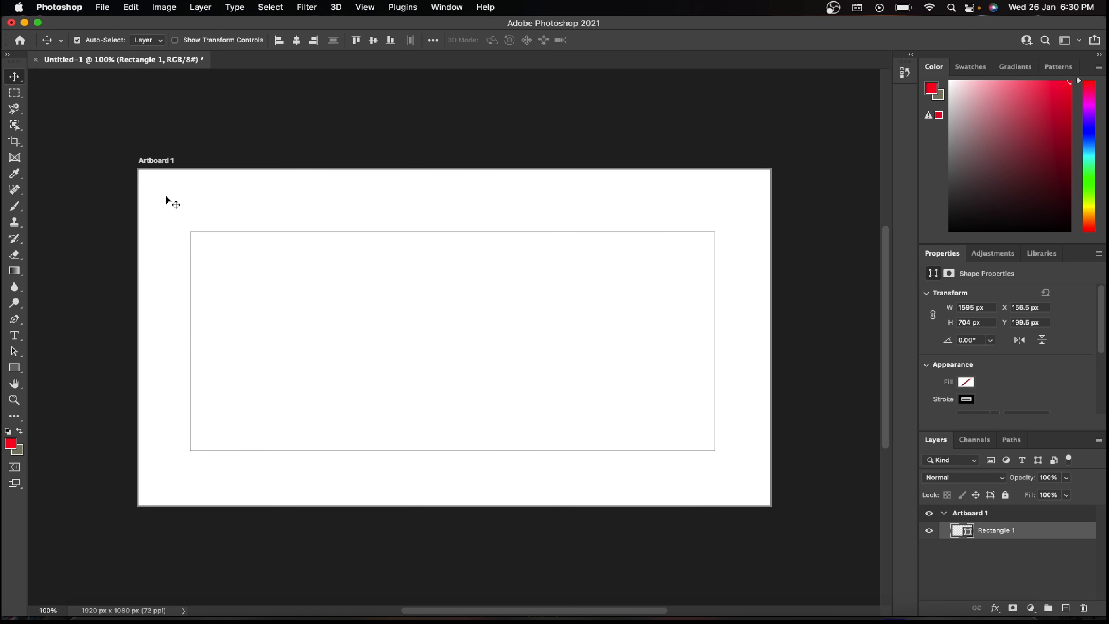
drag(167, 198, 765, 520)
key(super+c)
drag(709, 481, 440, 243)
drag(411, 191, 602, 479)
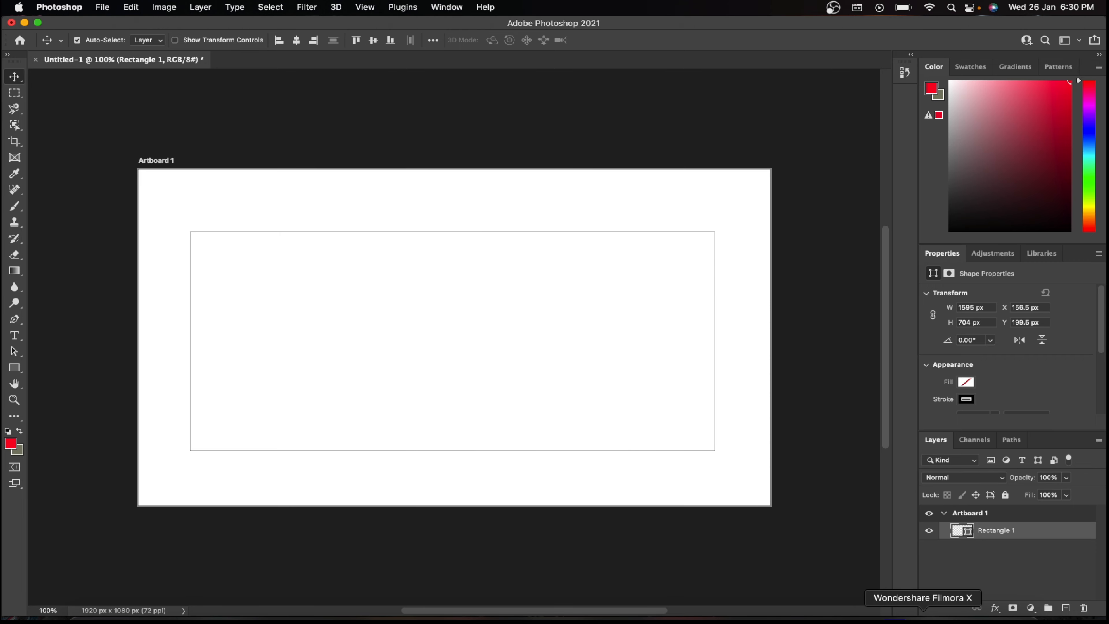
click(896, 620)
click(133, 478)
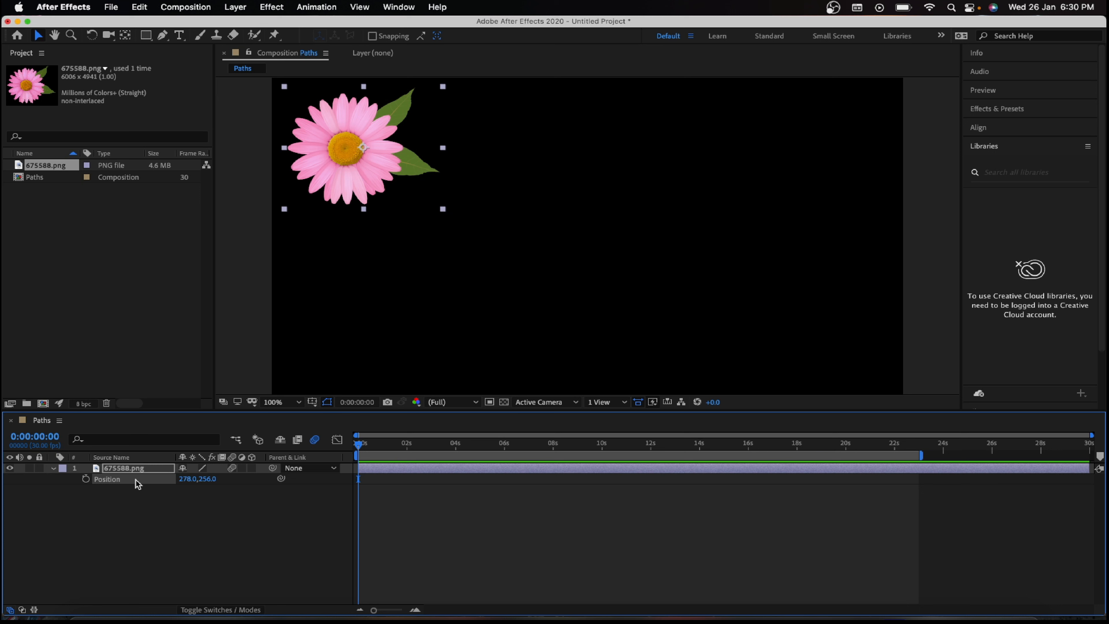
Step: Switch to Photoshop, set the Rectangle tool to no fill and copy the Rectangle 1 layer
click(1039, 620)
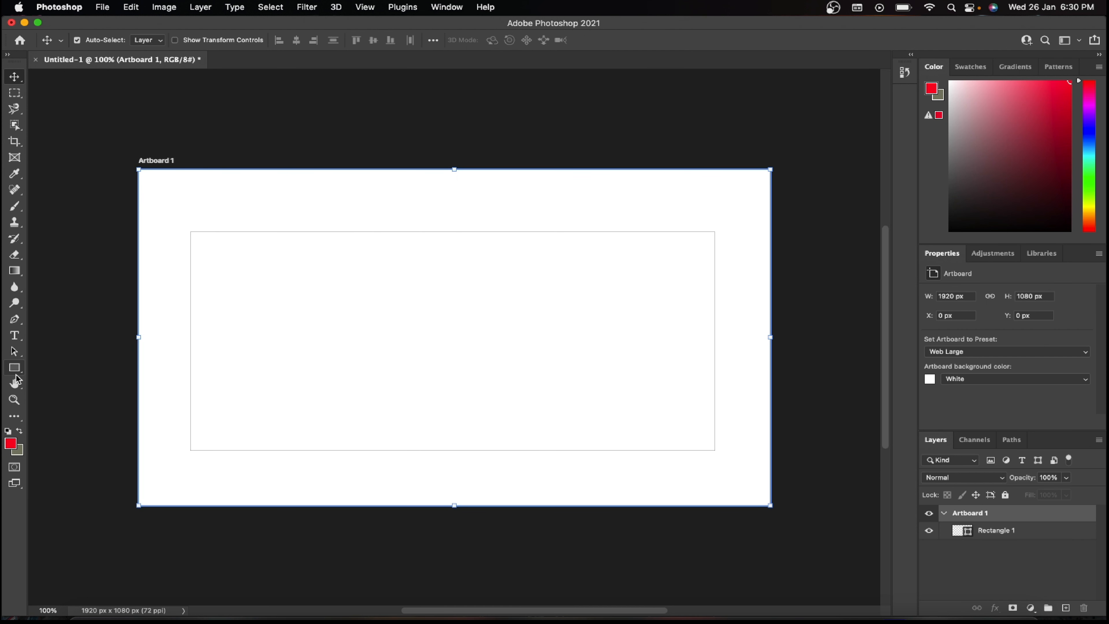
click(17, 371)
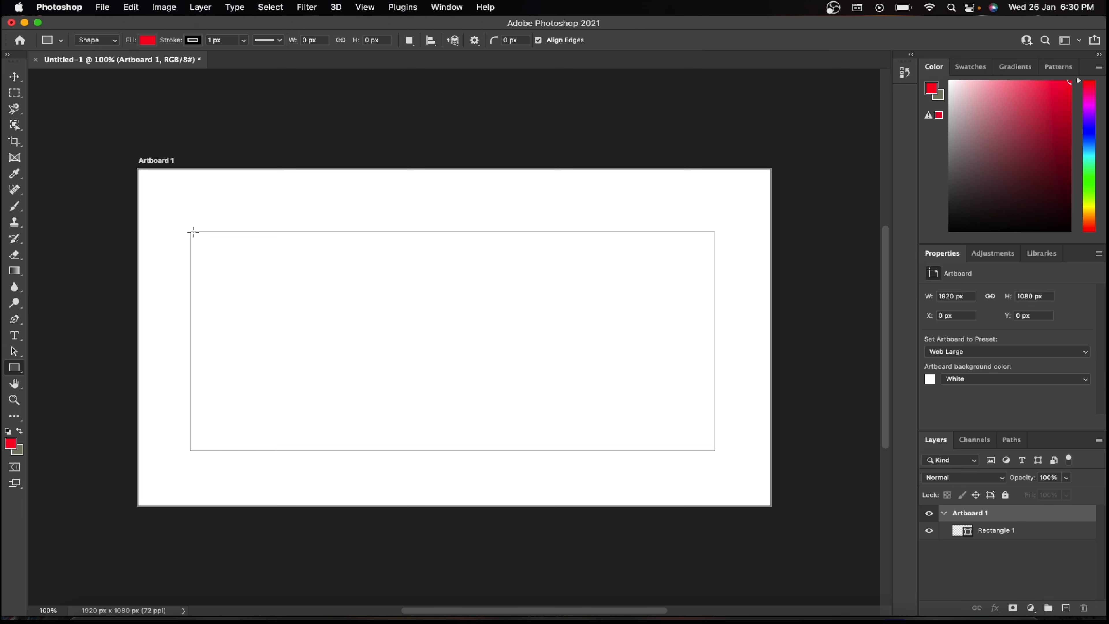
click(149, 41)
click(71, 66)
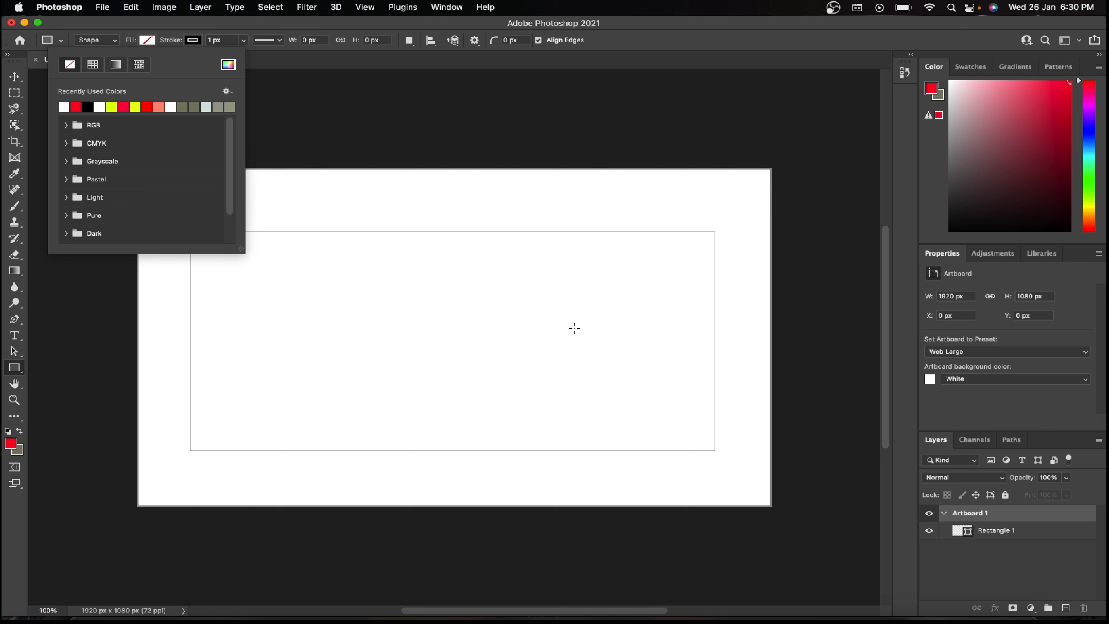
click(1005, 535)
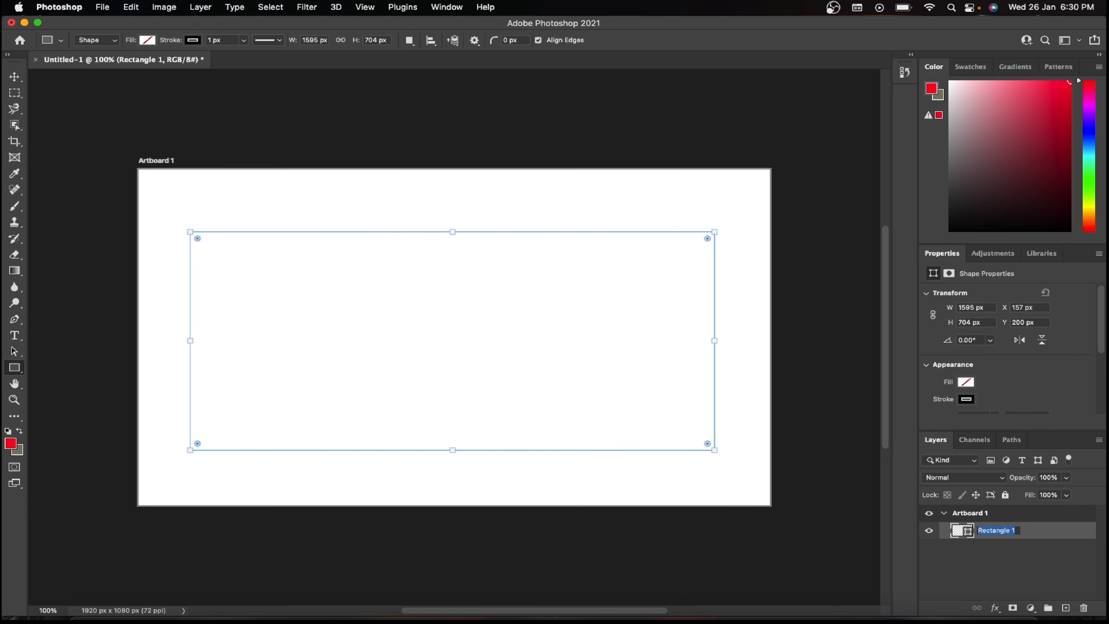
key(super+c)
key(super+v)
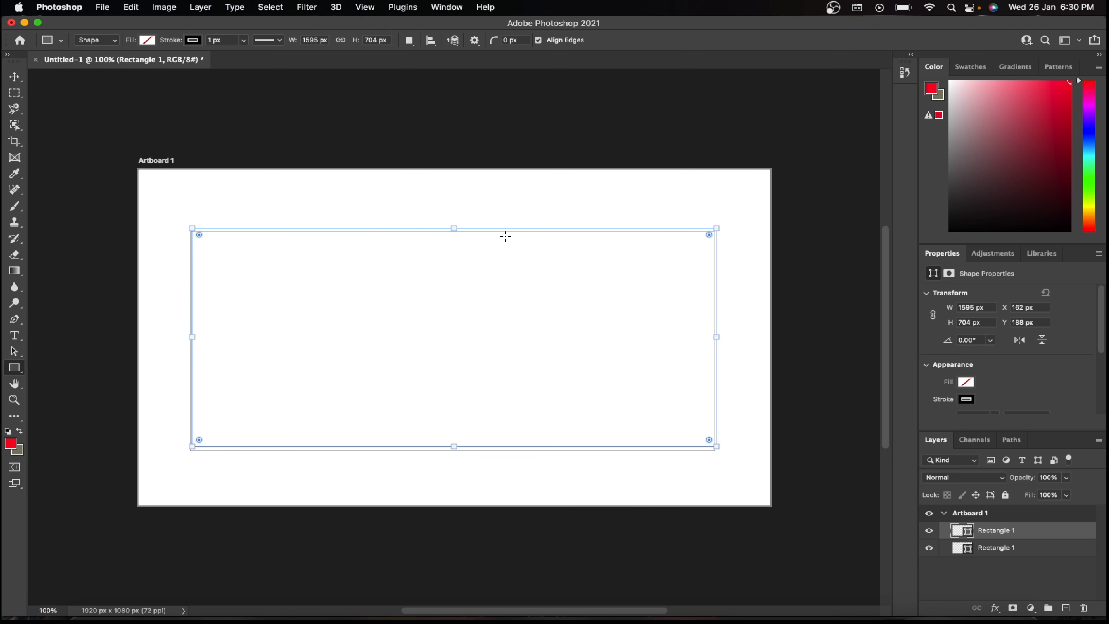
key(super+z)
key(super+c)
Step: Paste the copied rectangle onto the flower layer's Position property in After Effects and preview the movement through about 2 seconds
click(898, 620)
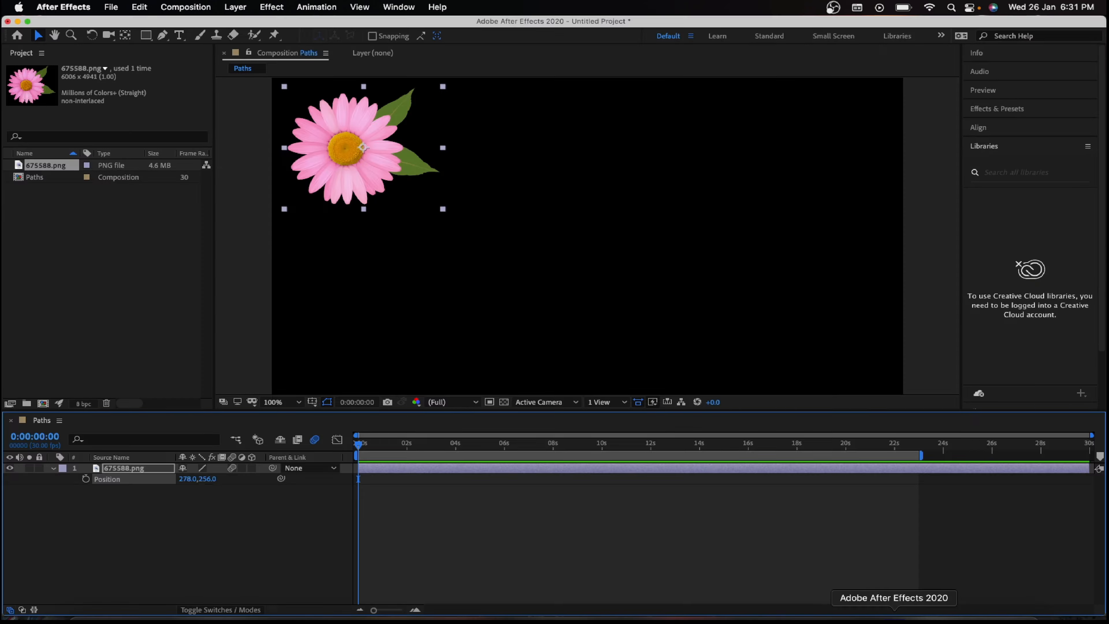
click(128, 481)
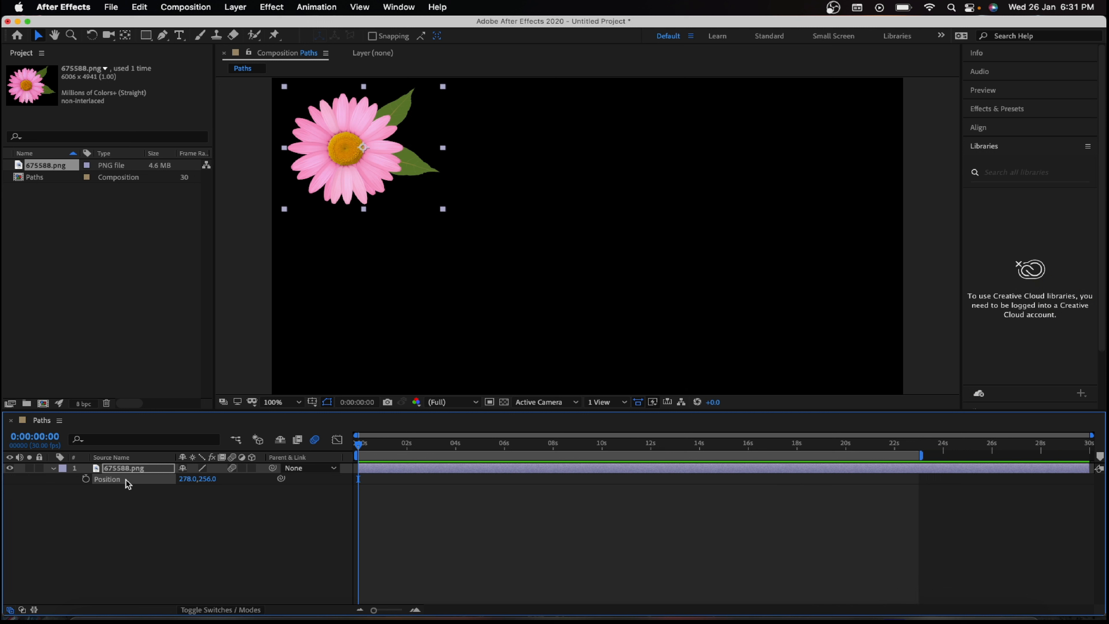
key(super+v)
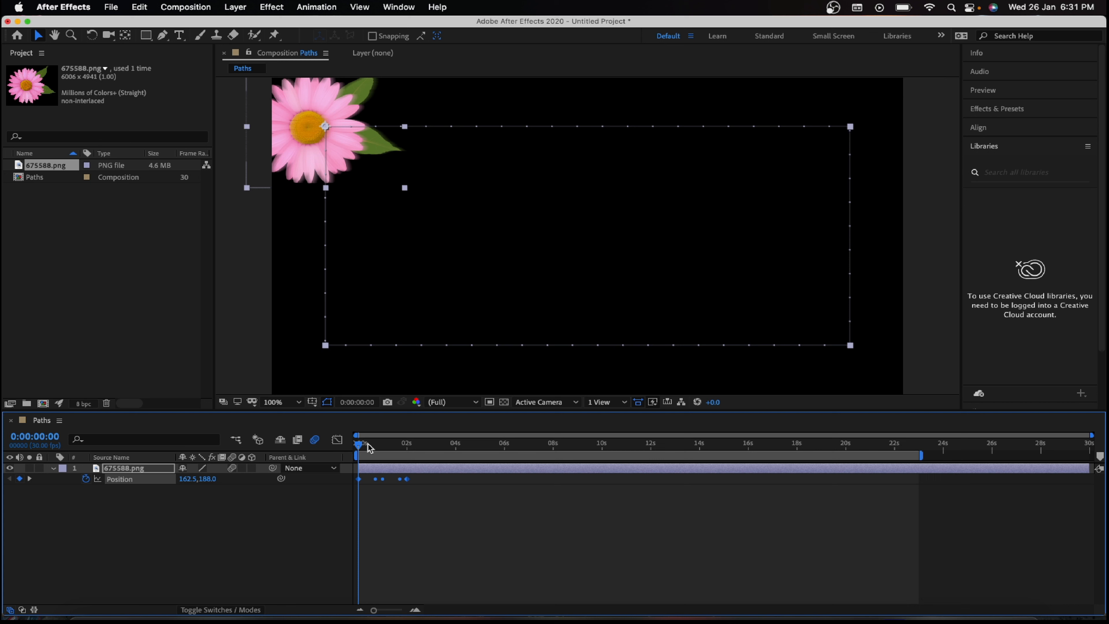
key(space)
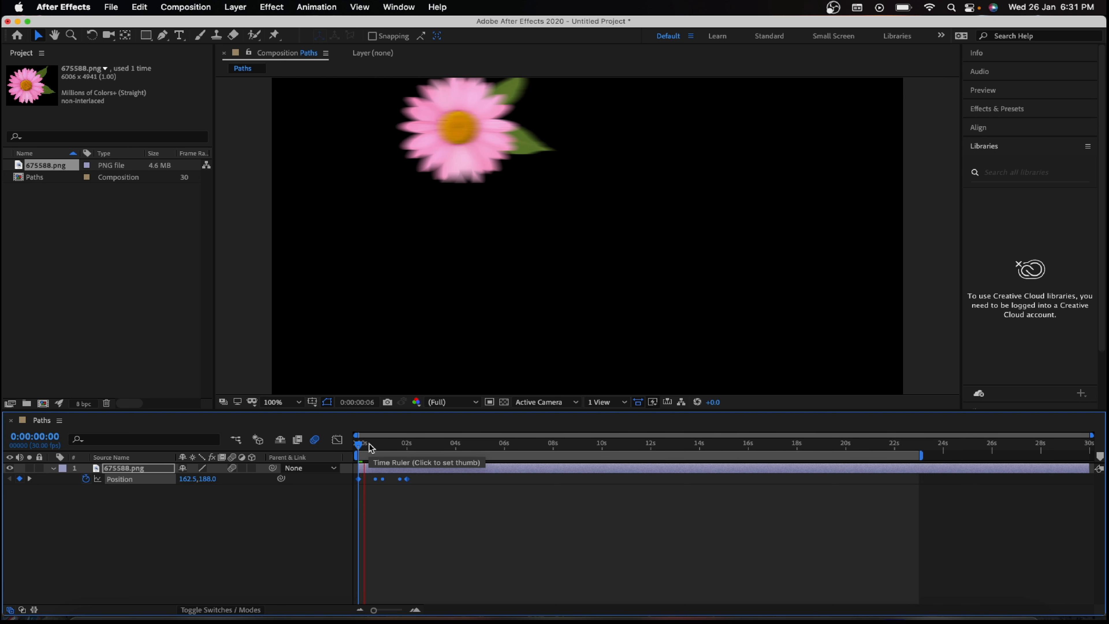
key(space)
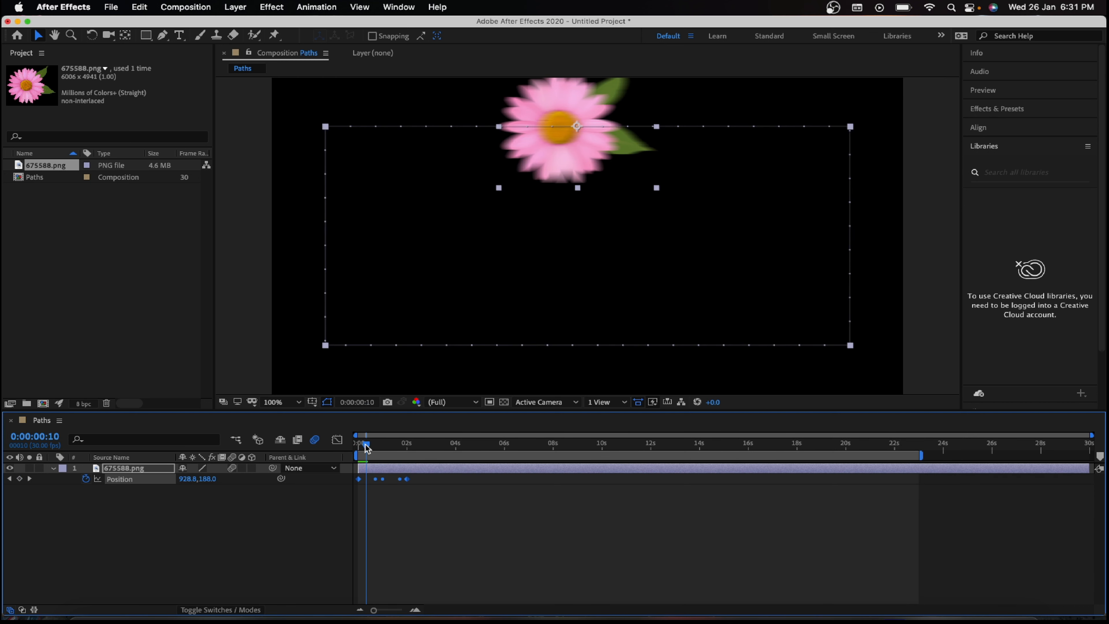
drag(366, 446, 414, 436)
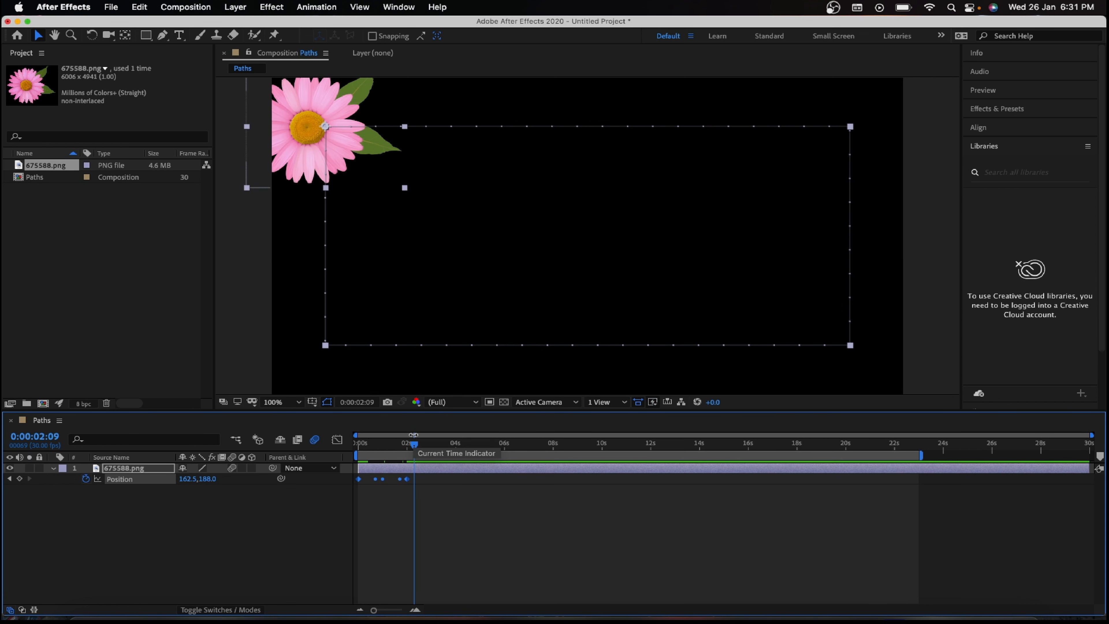
Step: Remove all Position keyframes of the pasted rectangle from the flower layer and return to 0 seconds
click(403, 481)
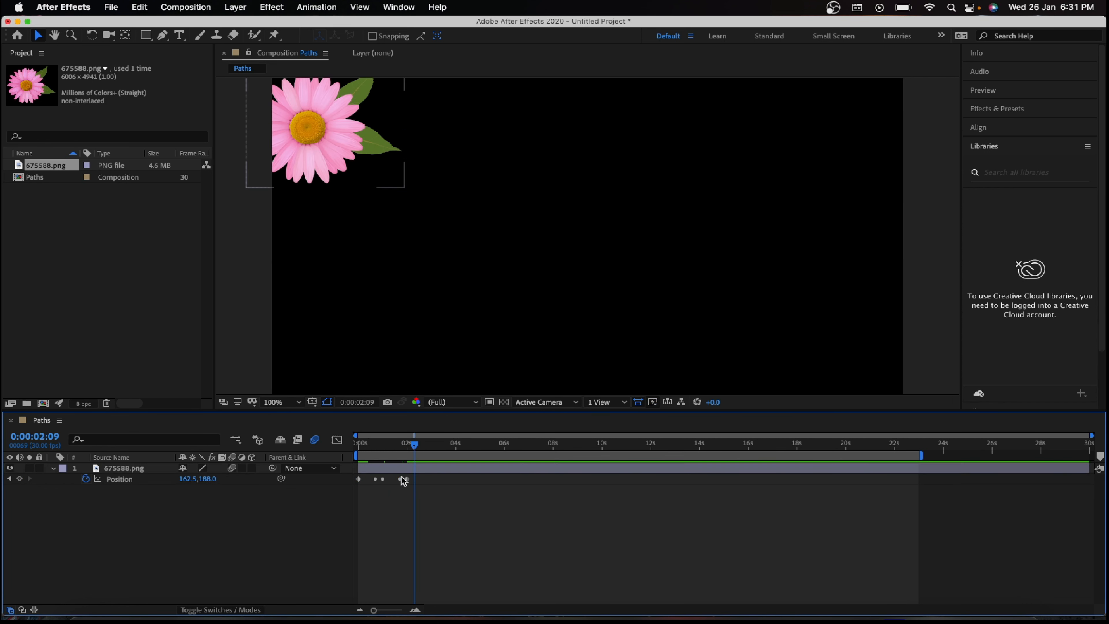
click(85, 479)
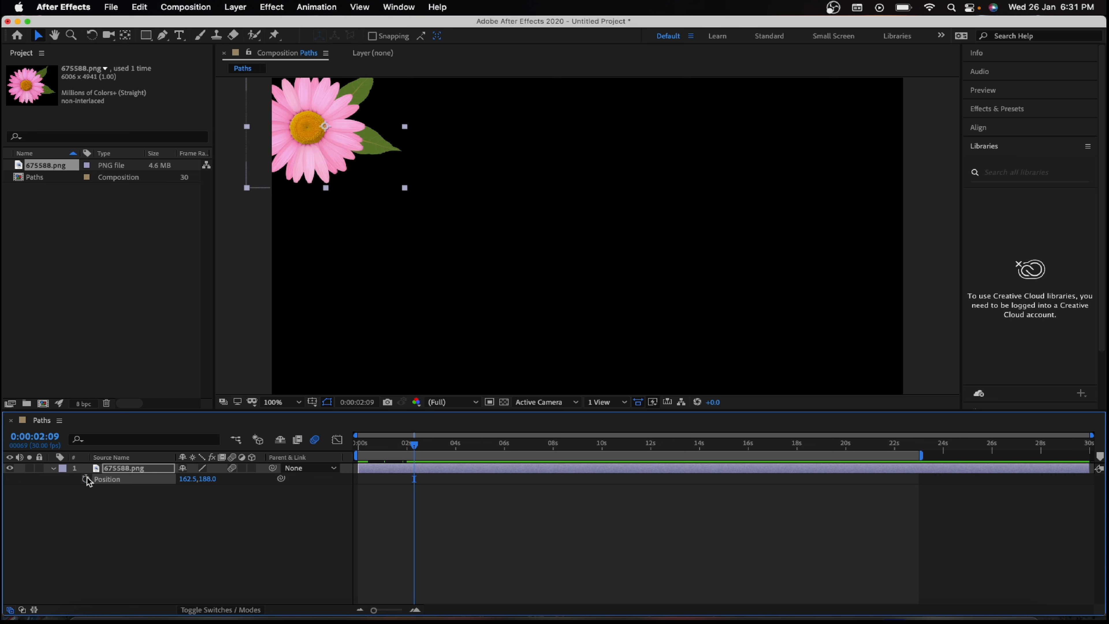
drag(418, 446, 357, 444)
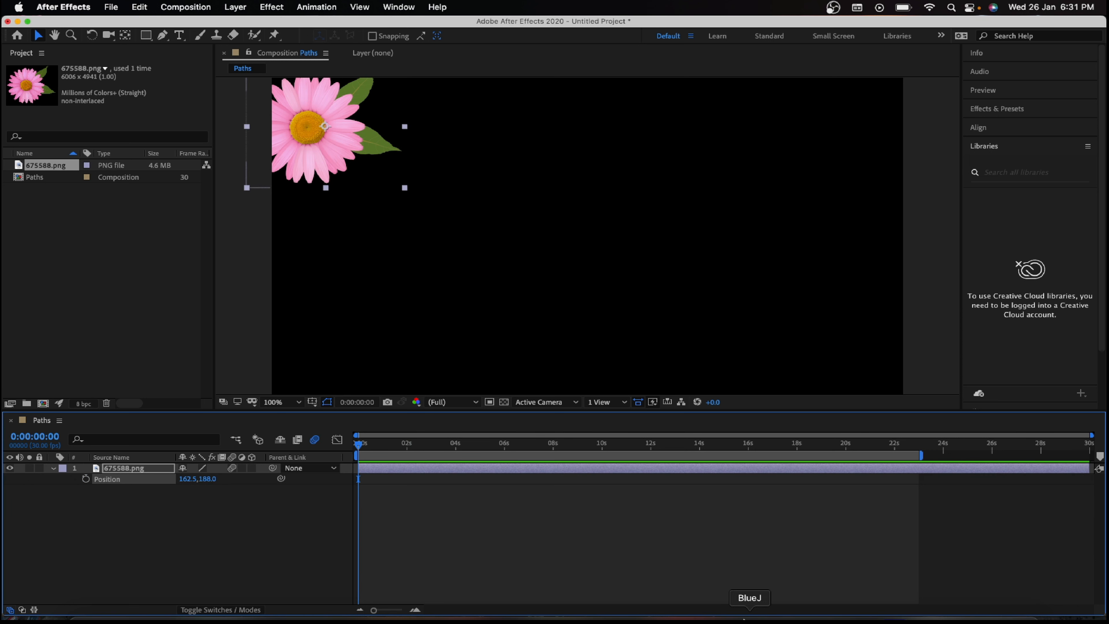
Step: Switch to Photoshop and delete the Rectangle 1 layer from the artboard
click(836, 618)
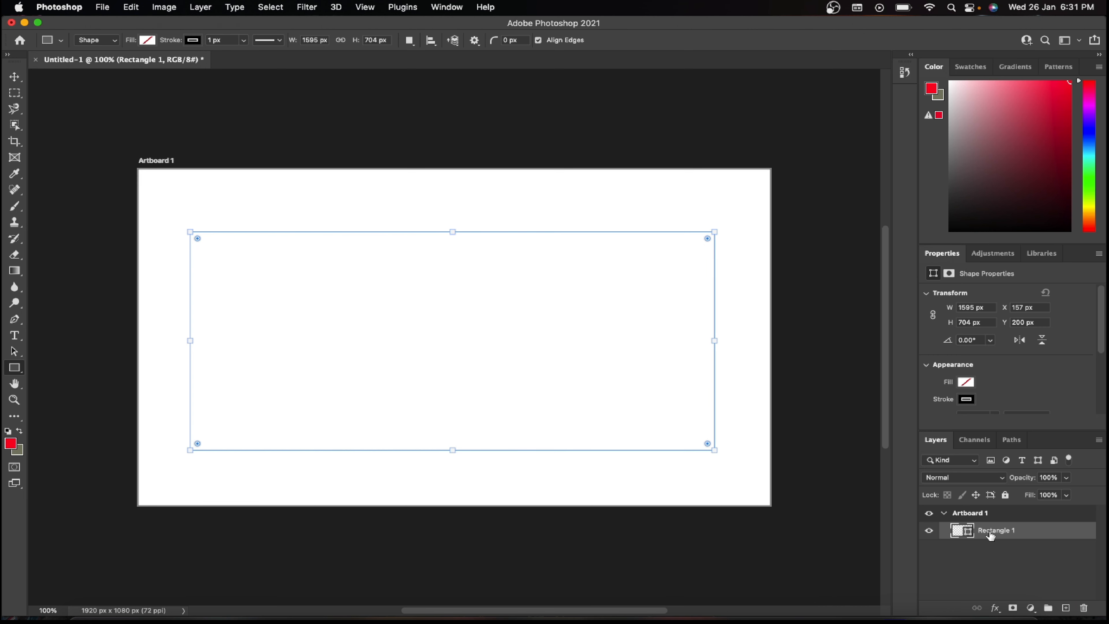
key(Delete)
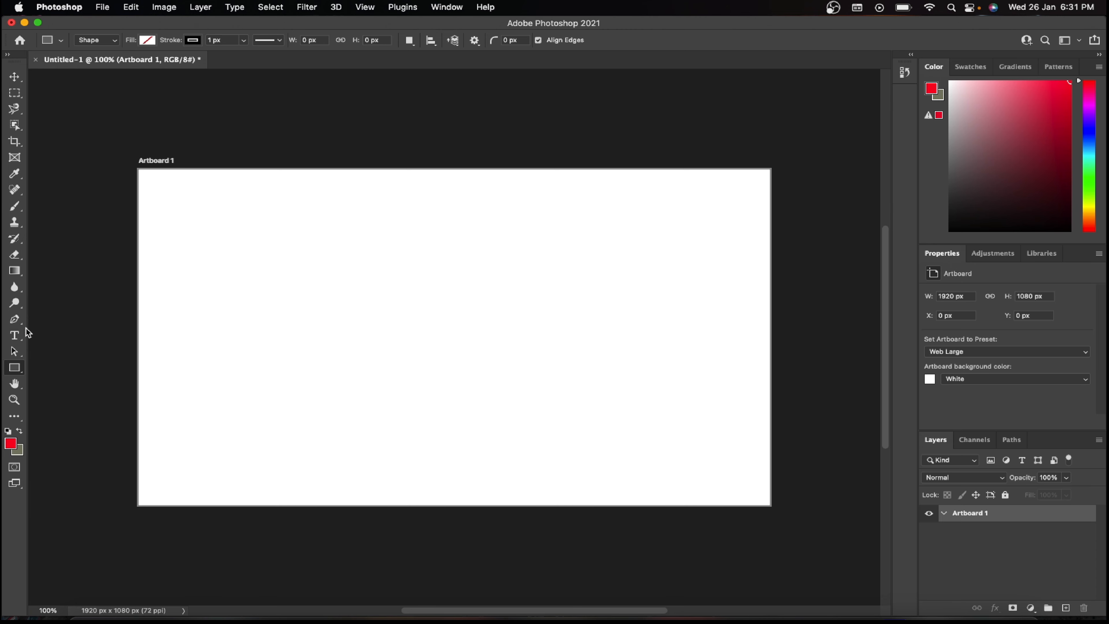
Step: Draw a closed four-point path with straight segments across the upper part of the artboard with the Pen tool
click(15, 320)
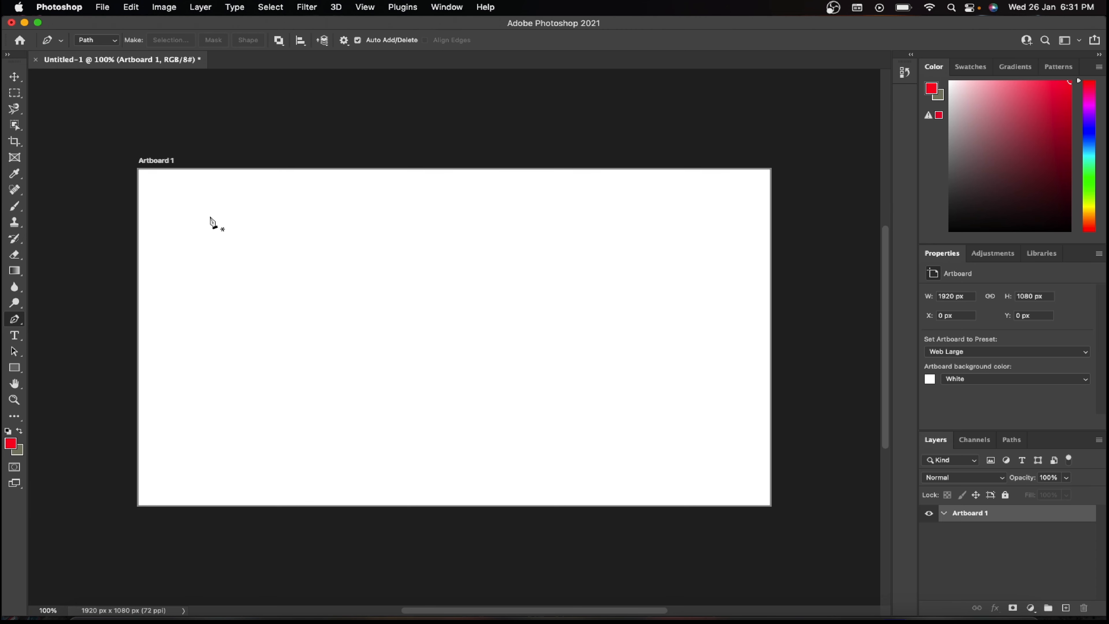
click(204, 208)
click(652, 206)
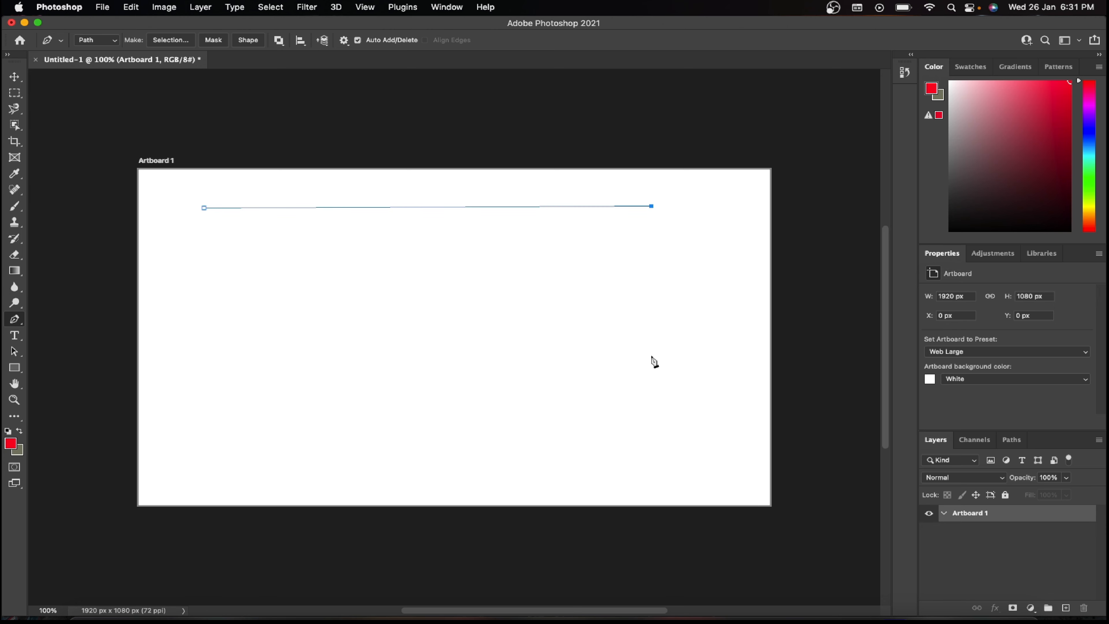
click(651, 363)
click(234, 365)
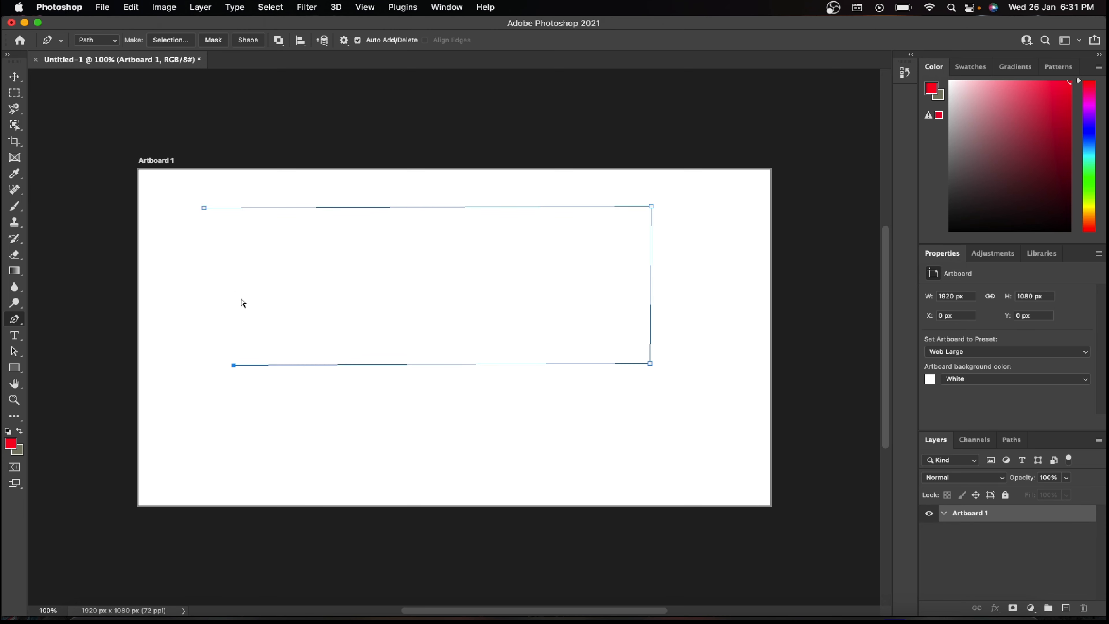
key(super+z)
click(211, 339)
click(204, 209)
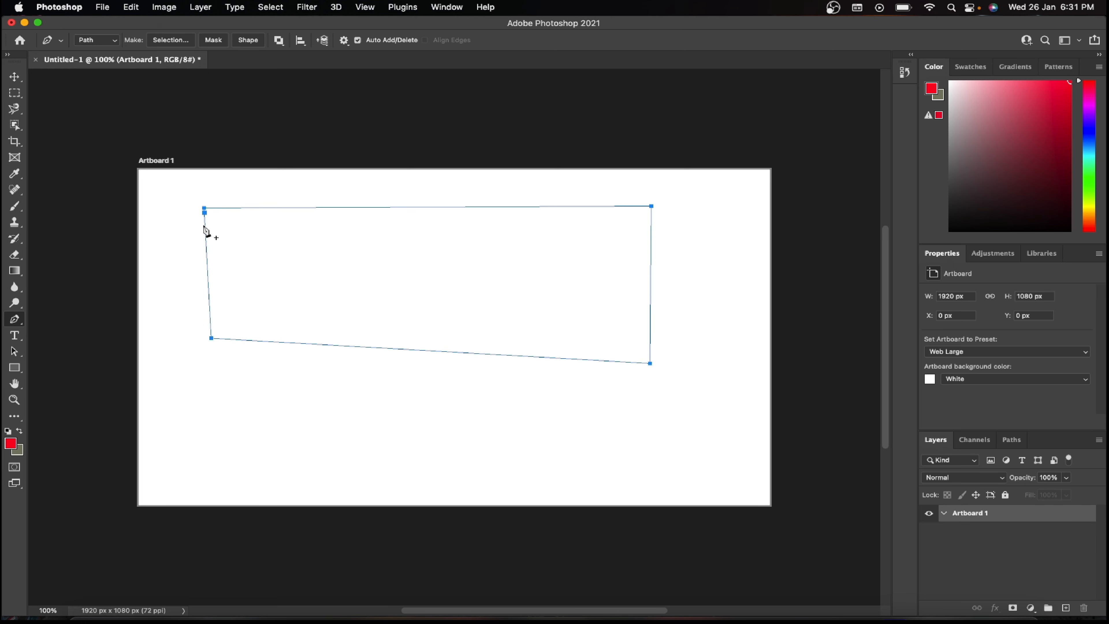
Step: Copy the closed four-point pen path from the artboard with the Move tool active
click(16, 75)
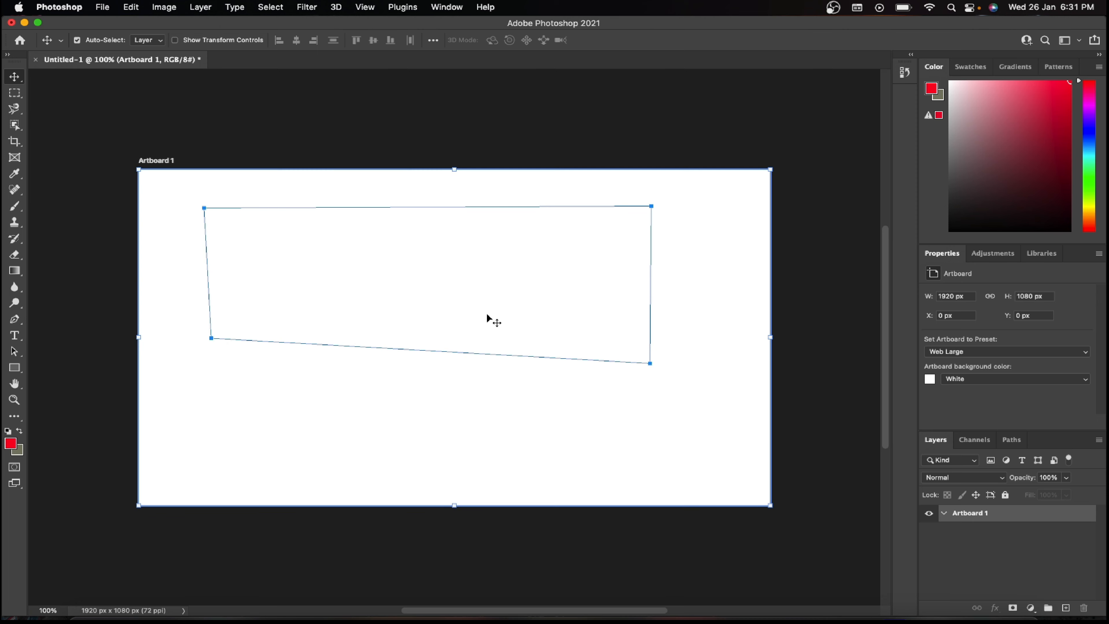
drag(446, 331, 443, 328)
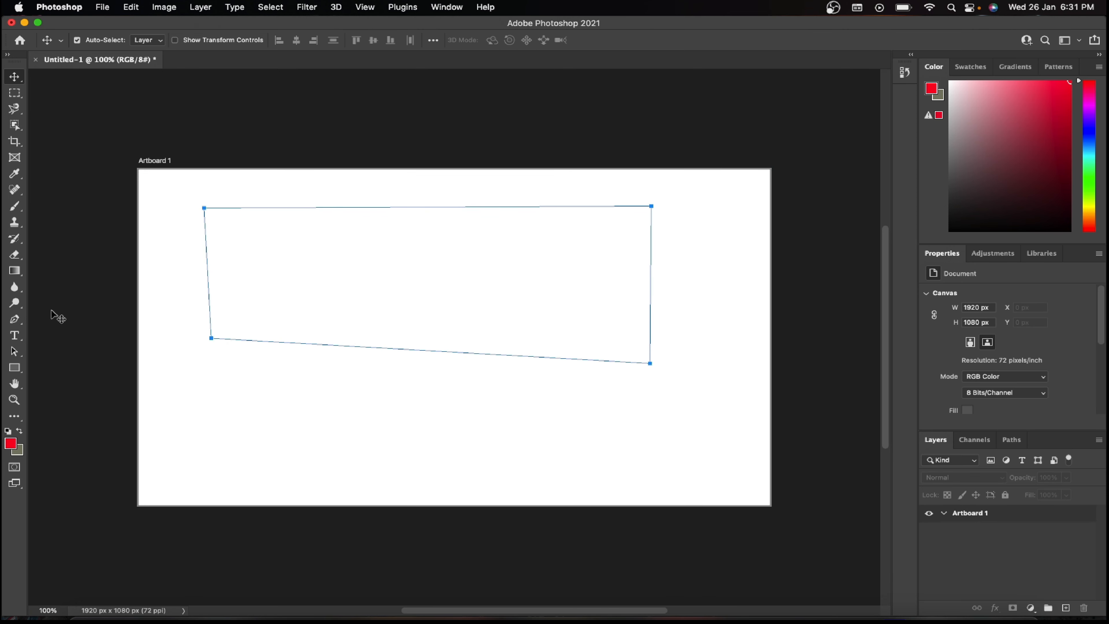
click(22, 321)
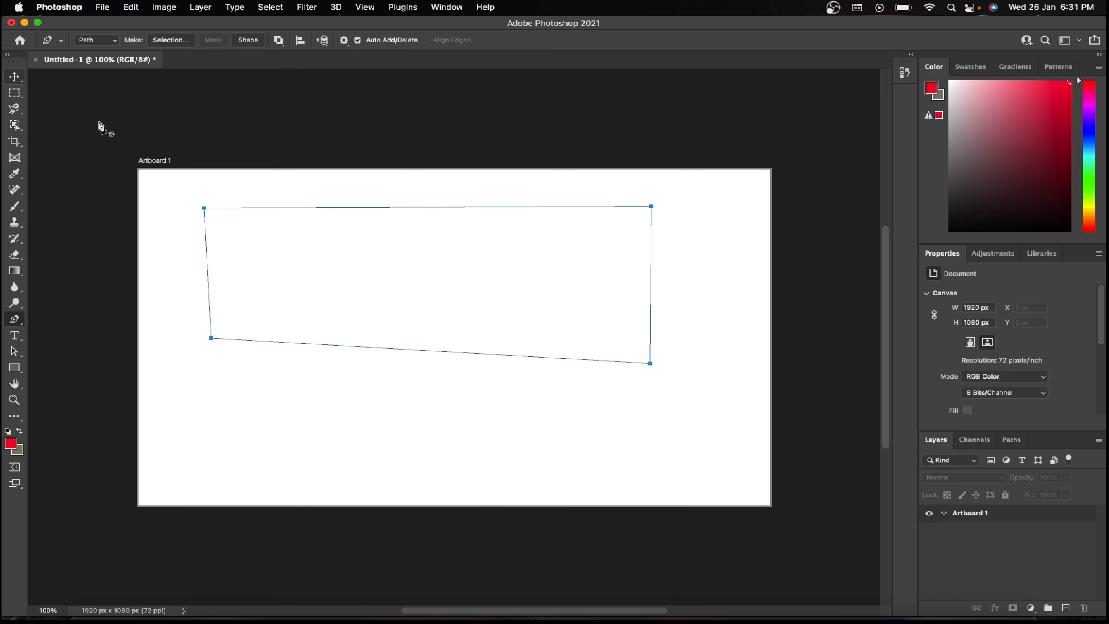
click(15, 76)
drag(157, 221, 629, 349)
key(super+c)
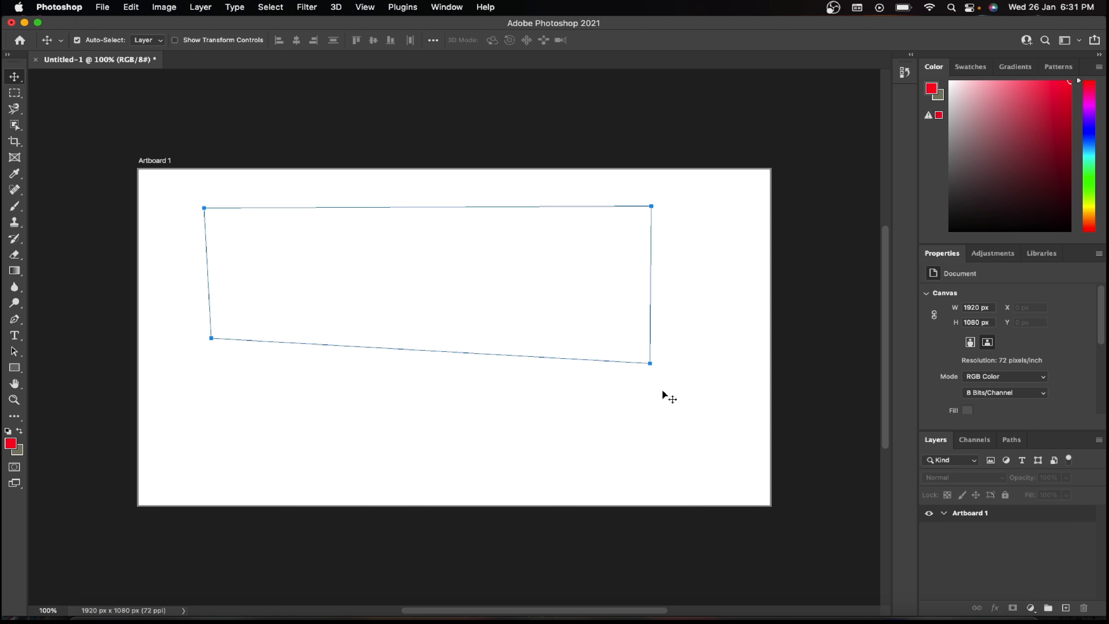
Step: Paste the pen path onto the flower layer's Position property in After Effects and preview the movement through about 2 seconds
click(898, 619)
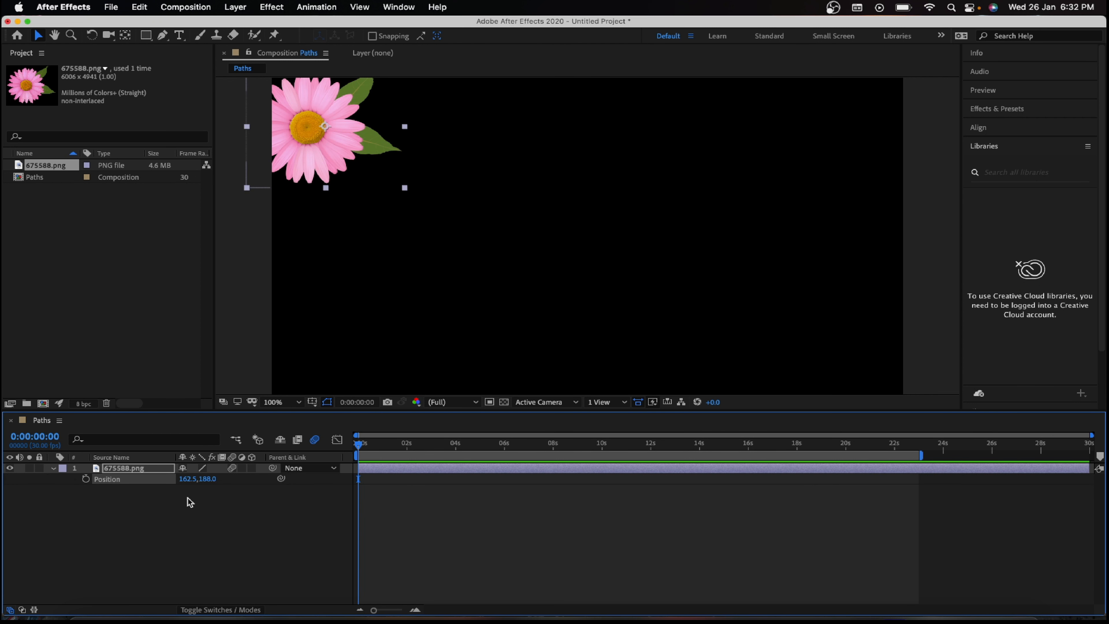
key(super+v)
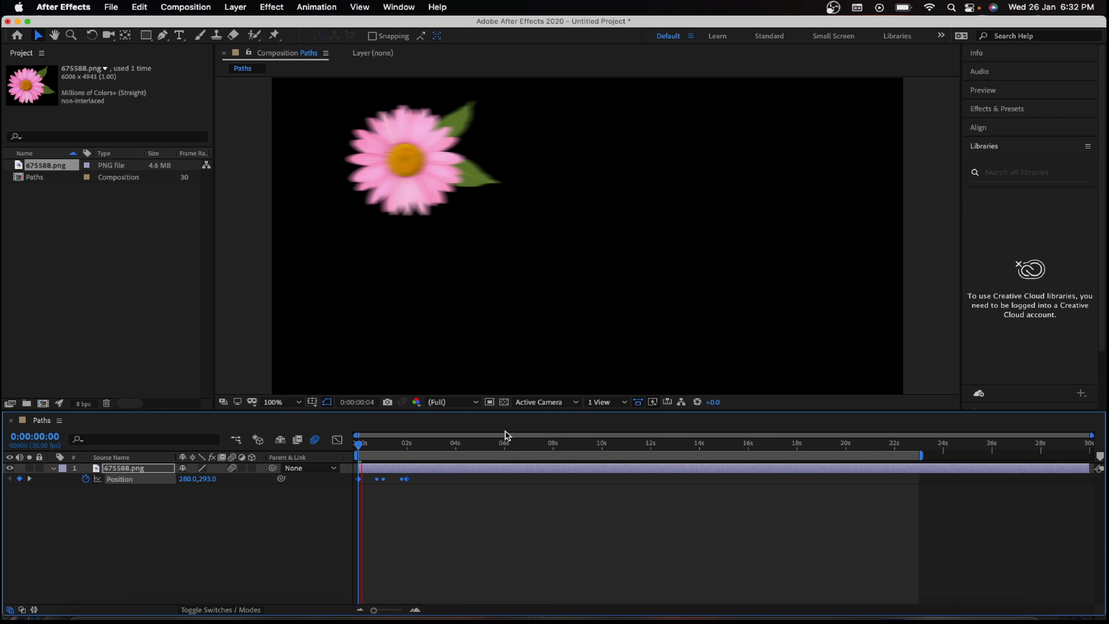
key(space)
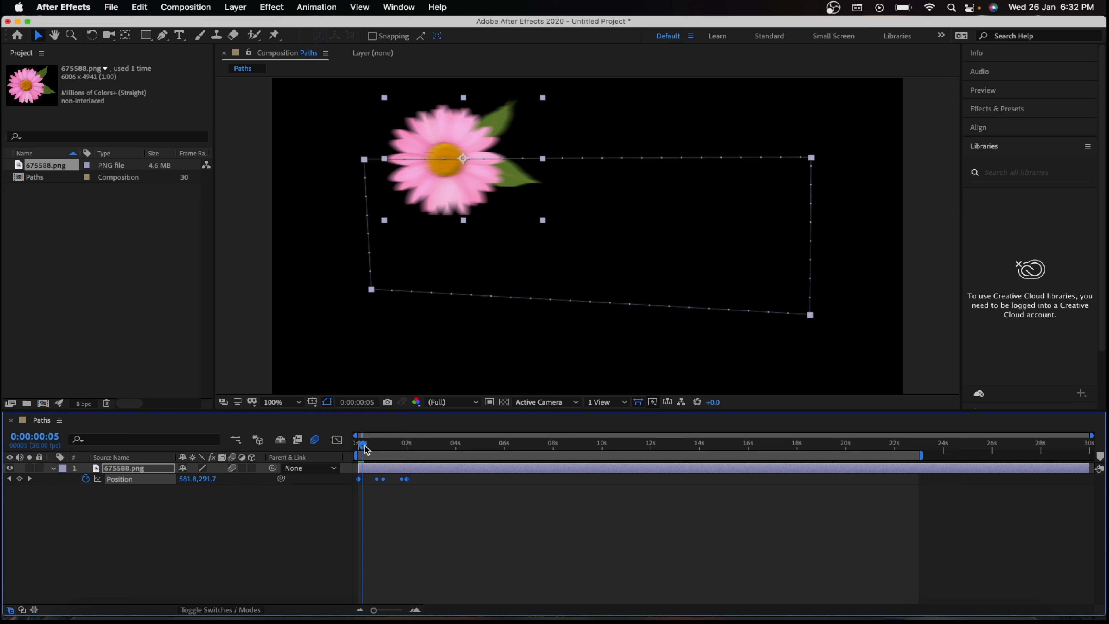
drag(362, 447, 417, 447)
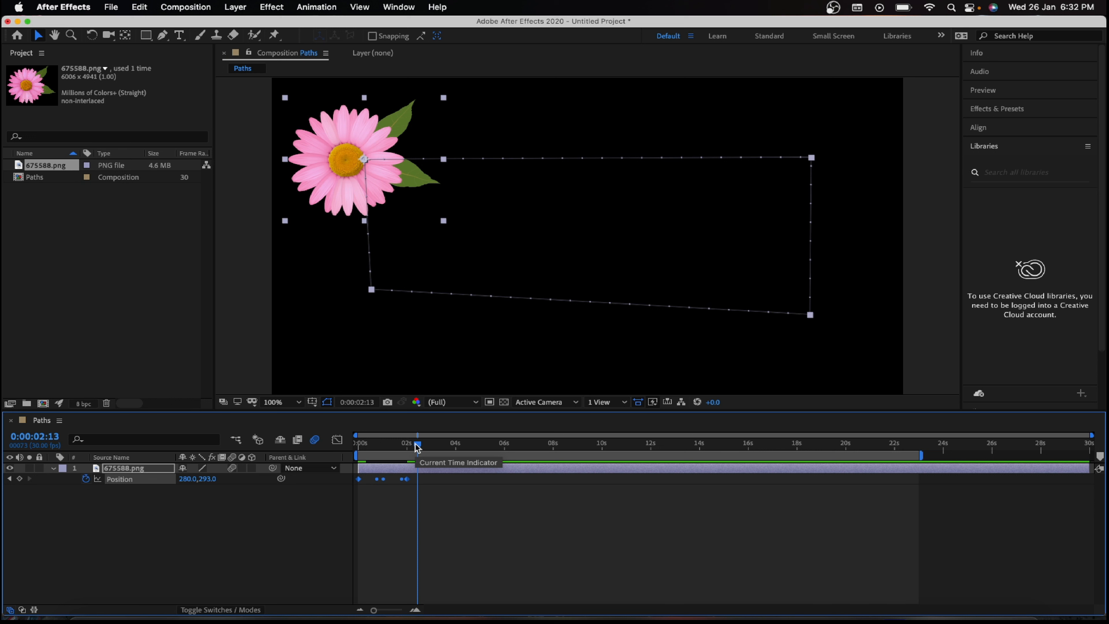
Step: Clear the Position keyframes of the four-point pen path from the flower layer and return to 0 seconds
click(85, 479)
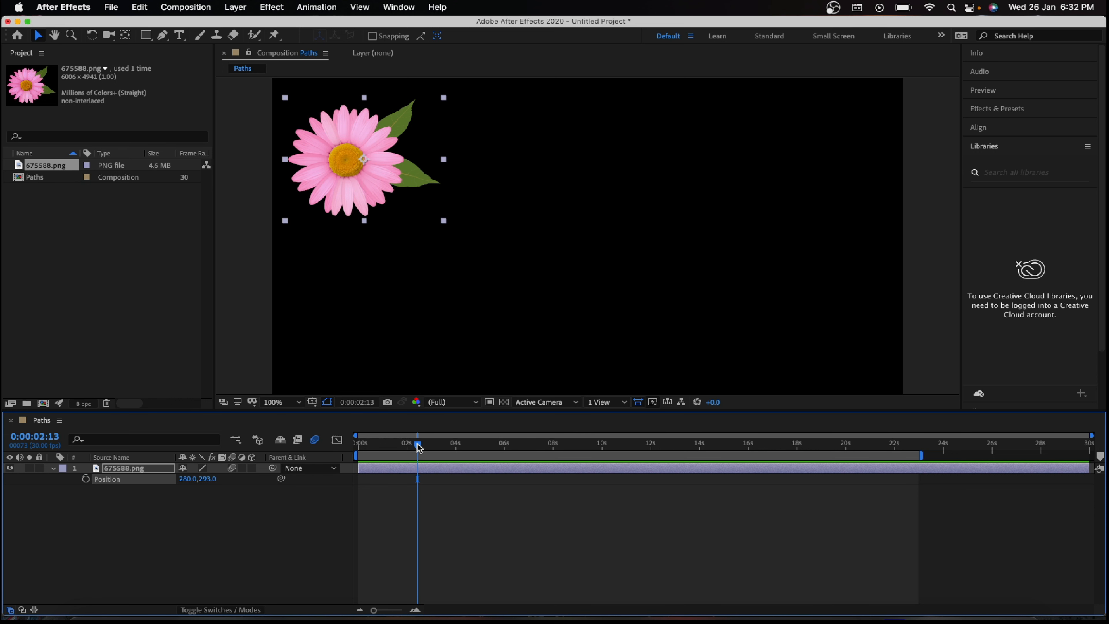
drag(418, 446, 353, 444)
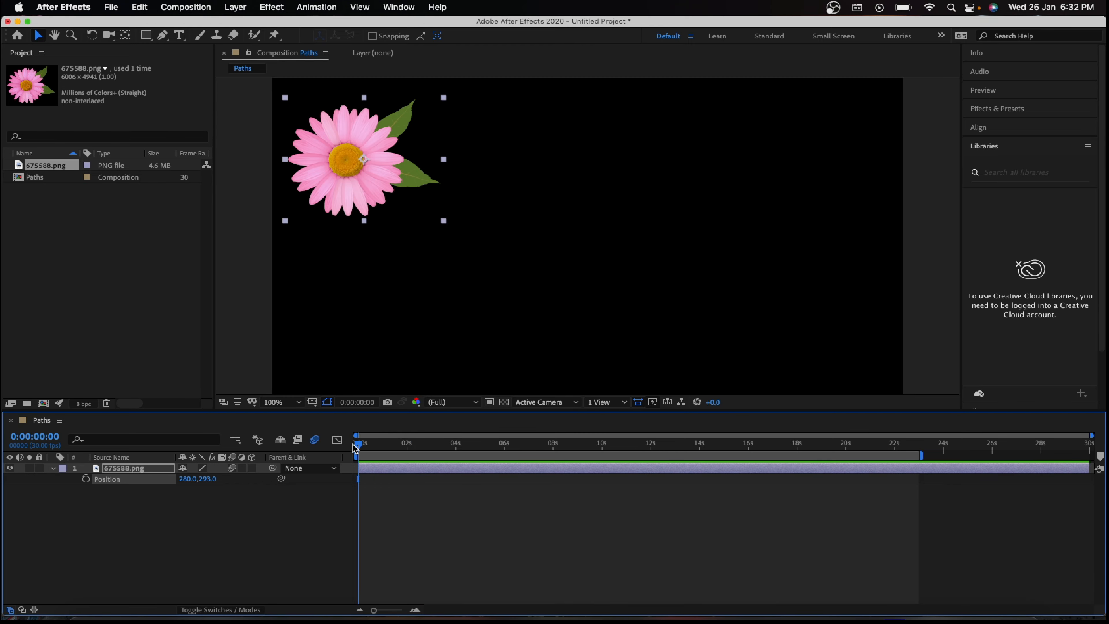
drag(385, 166, 430, 197)
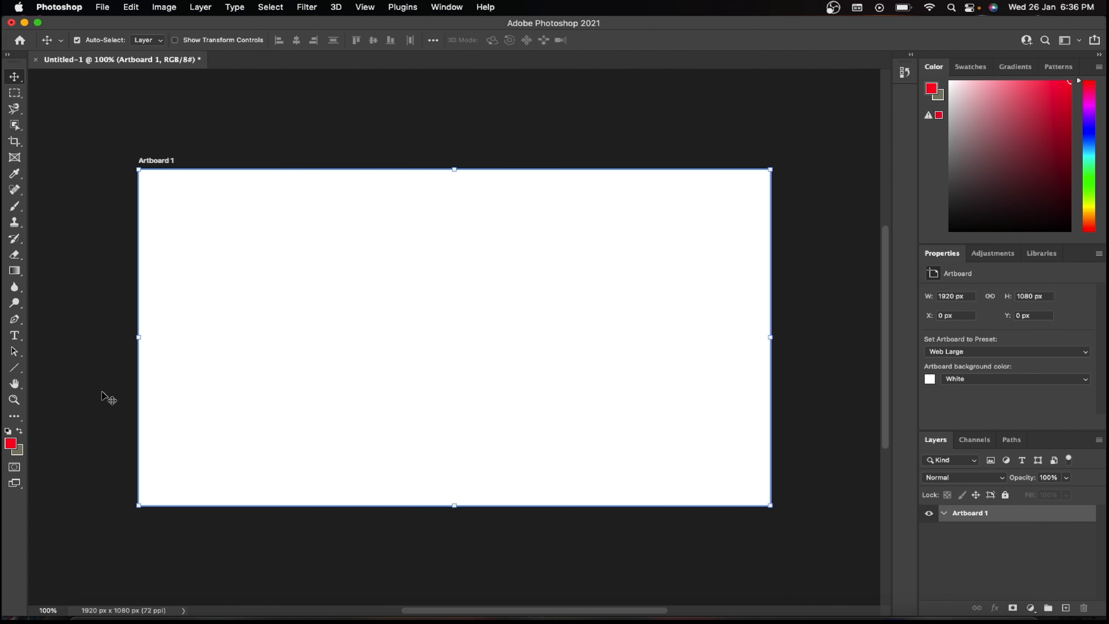
Step: Draw a triangle about 599 by 506 px near the middle of the artboard with the Triangle tool
click(15, 368)
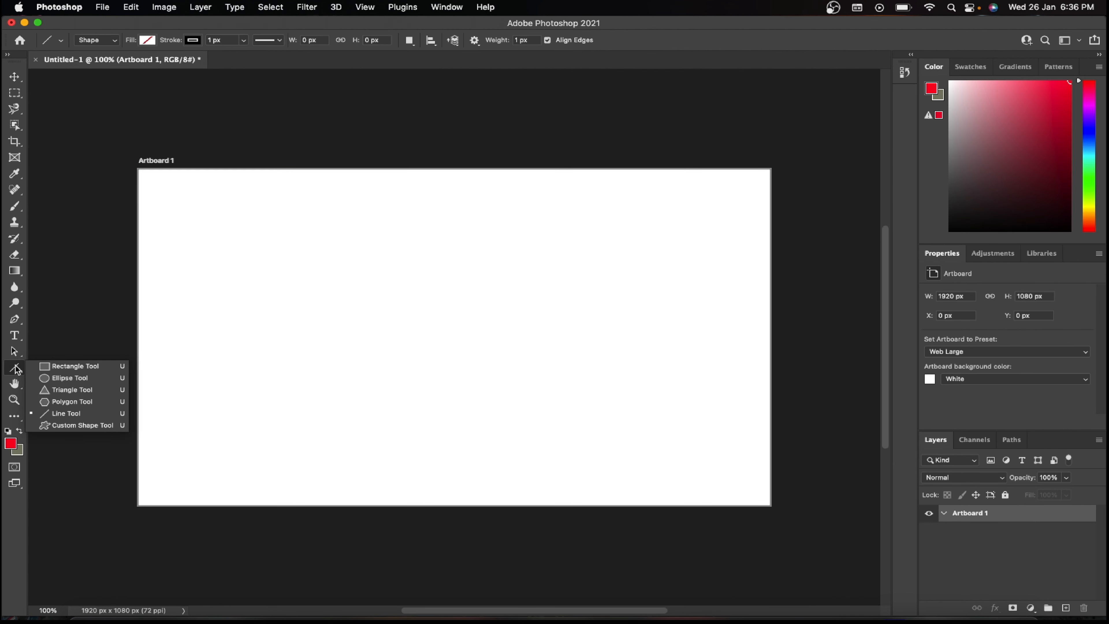
click(49, 390)
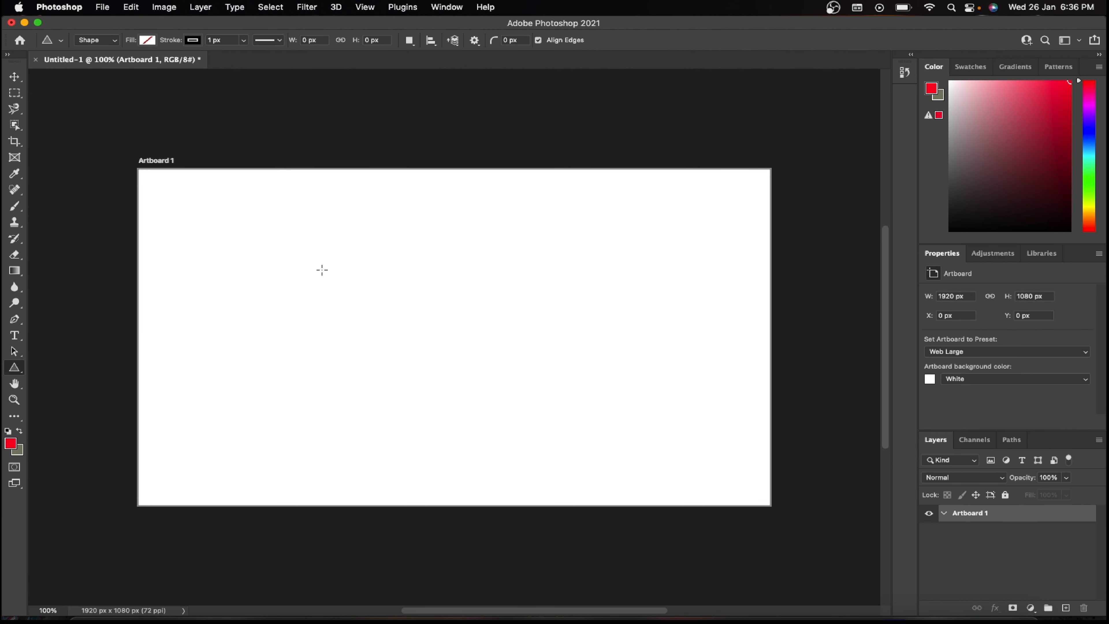
drag(322, 270, 518, 427)
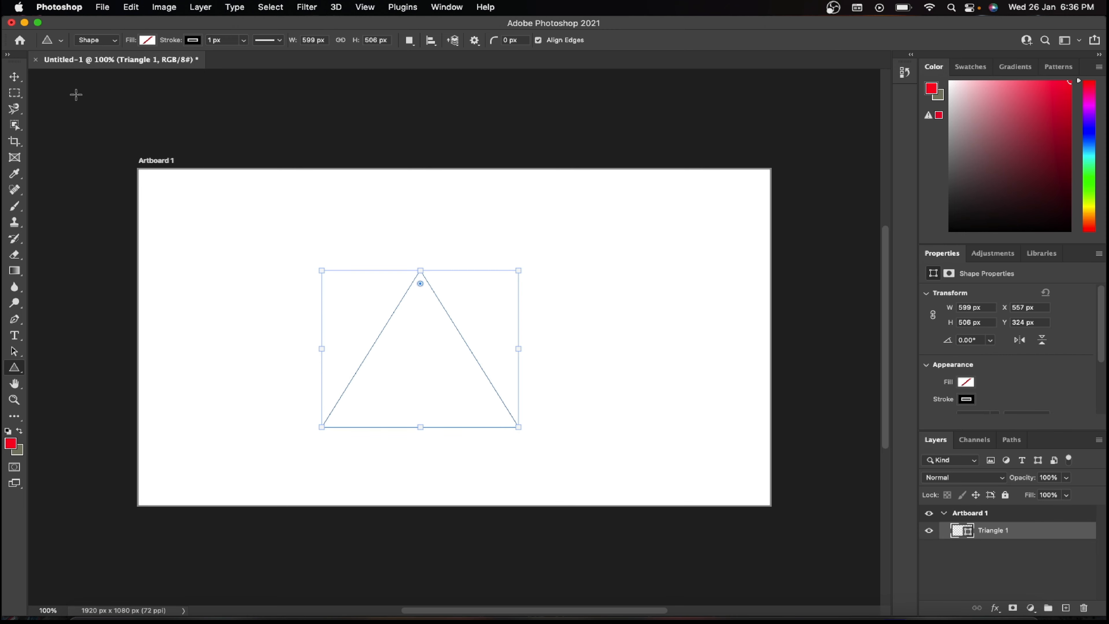
click(15, 77)
drag(452, 328, 430, 327)
drag(384, 240, 589, 544)
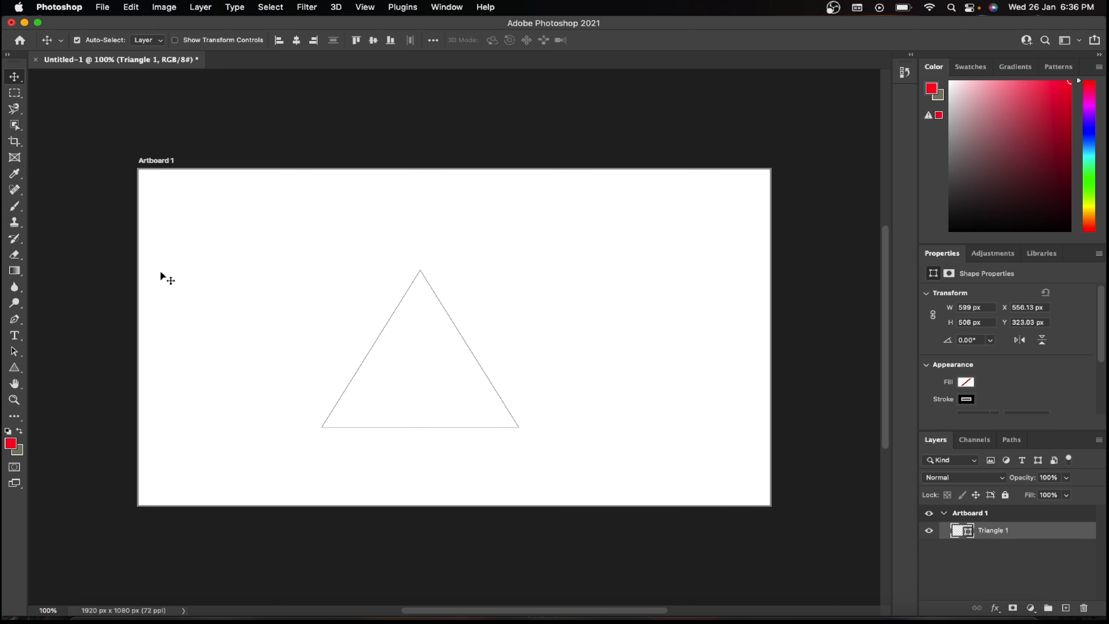
Step: Fill the triangle with red from the recently used colors and return to the Move tool
click(14, 367)
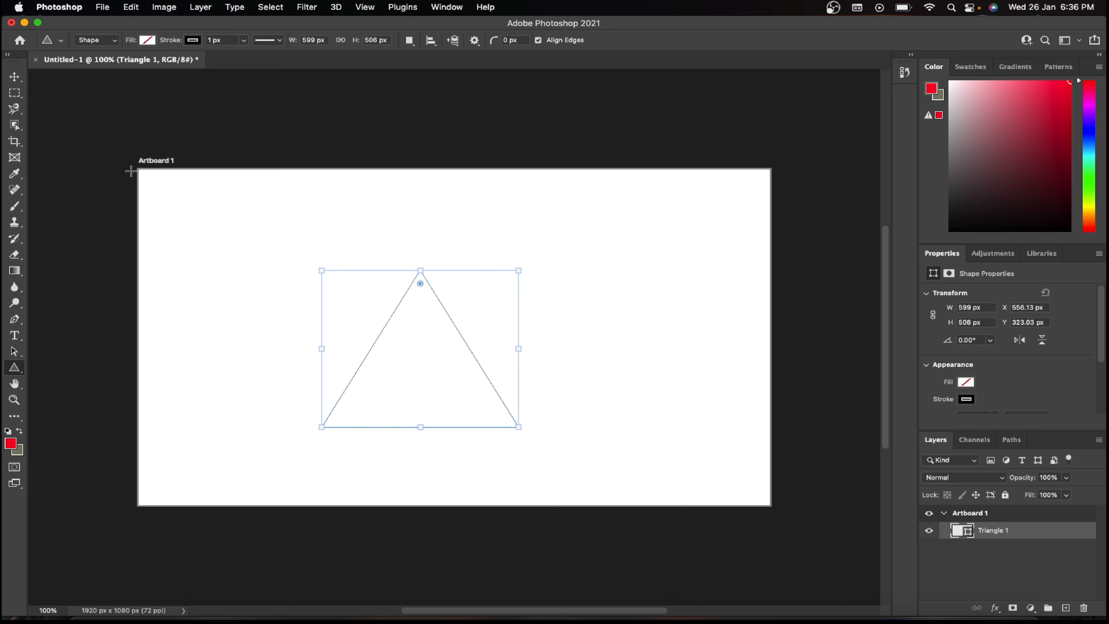
click(146, 40)
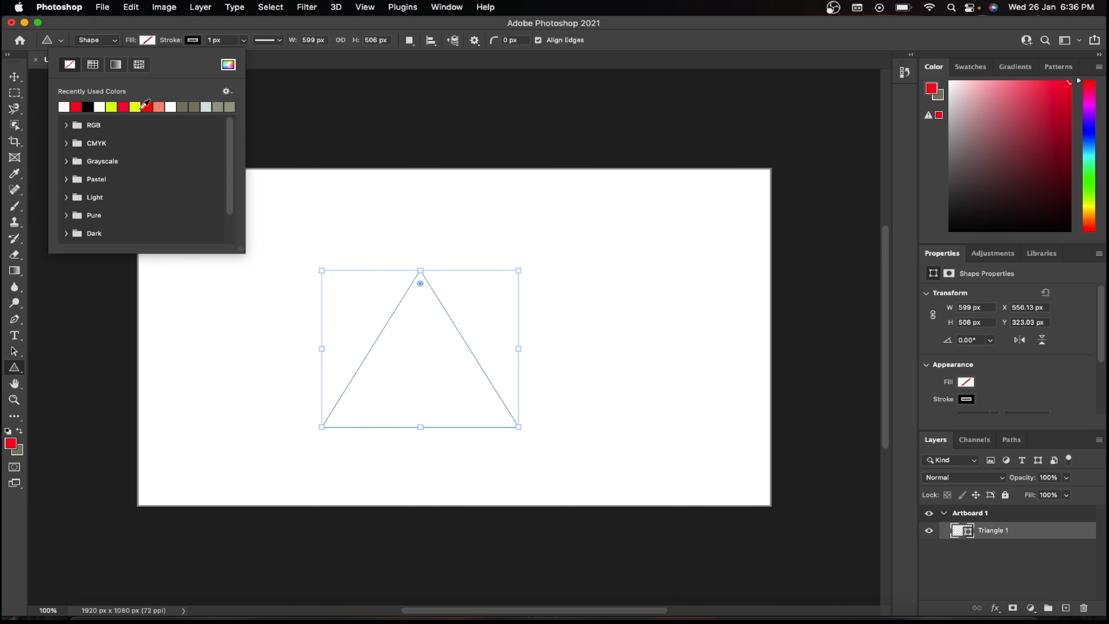
click(148, 107)
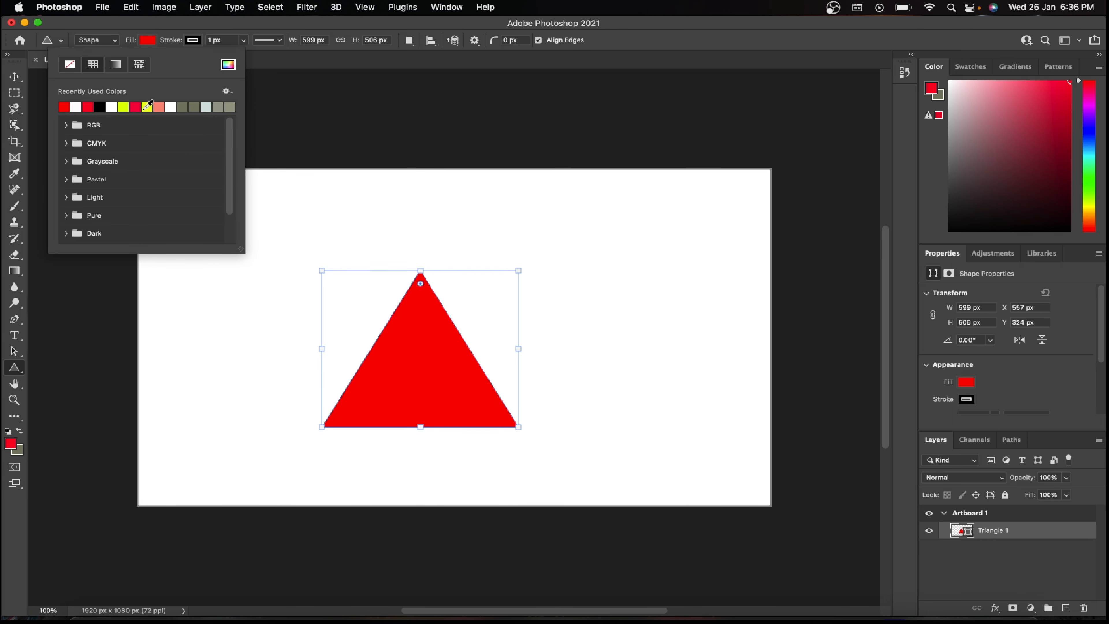
click(147, 40)
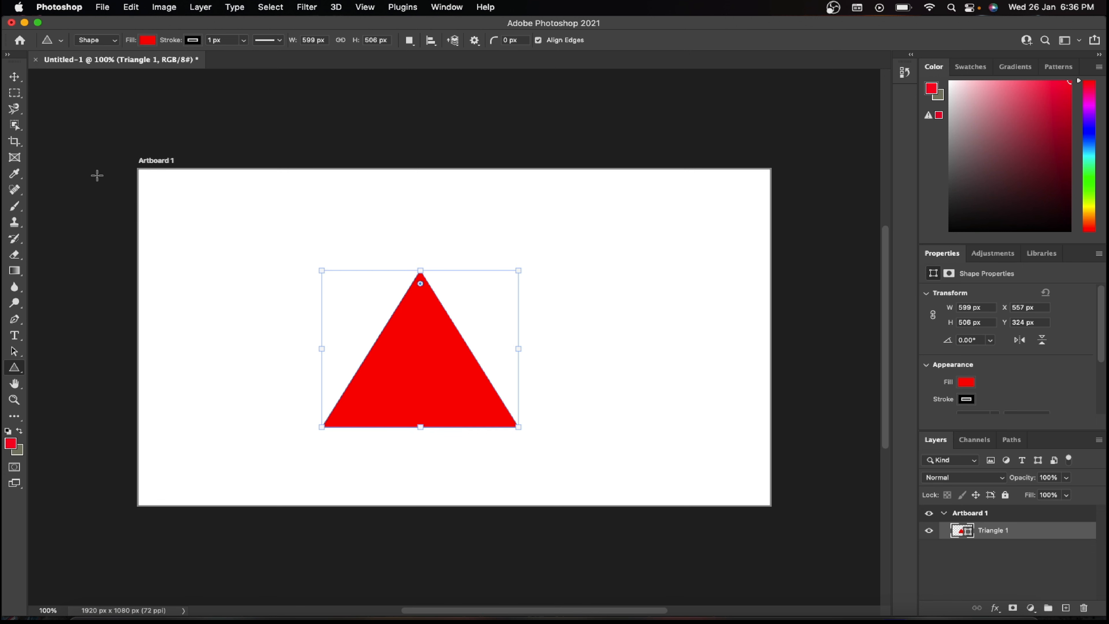
click(14, 77)
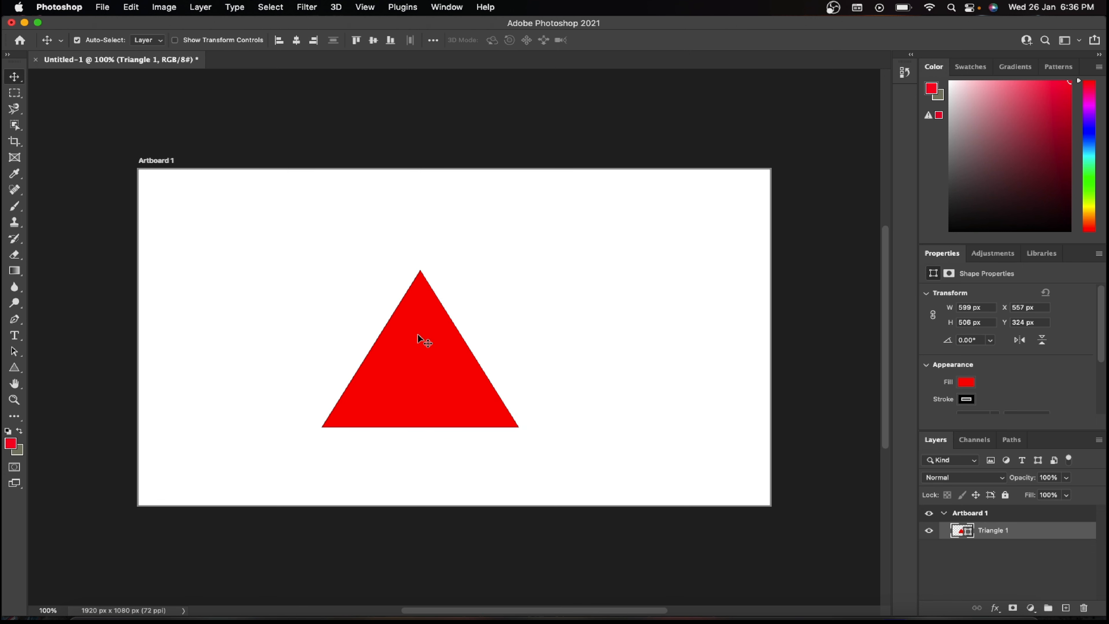
click(101, 7)
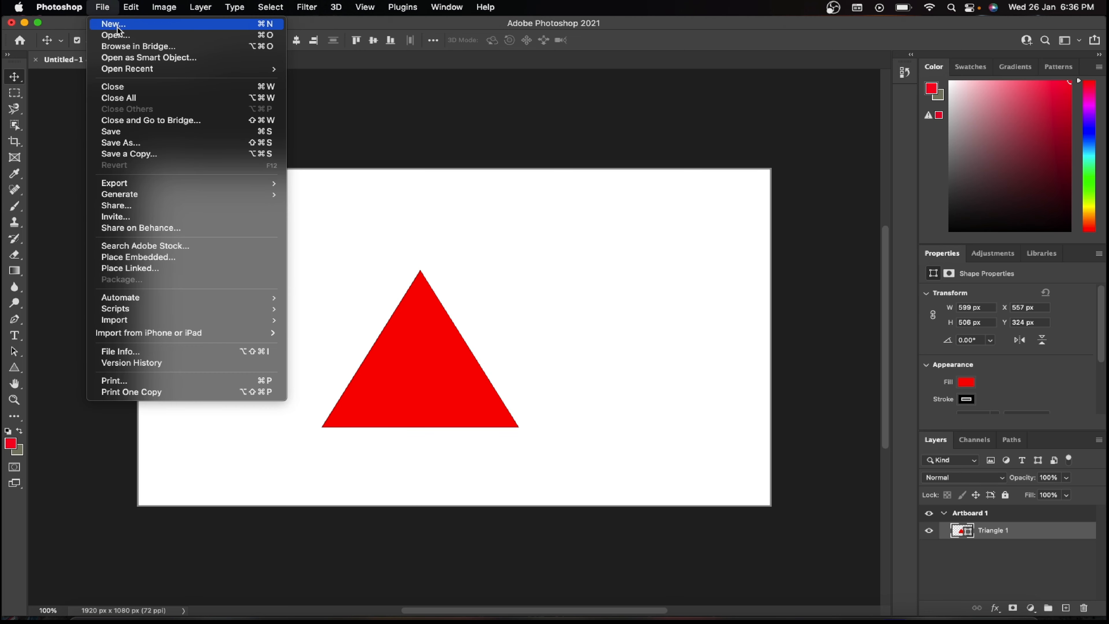
click(397, 143)
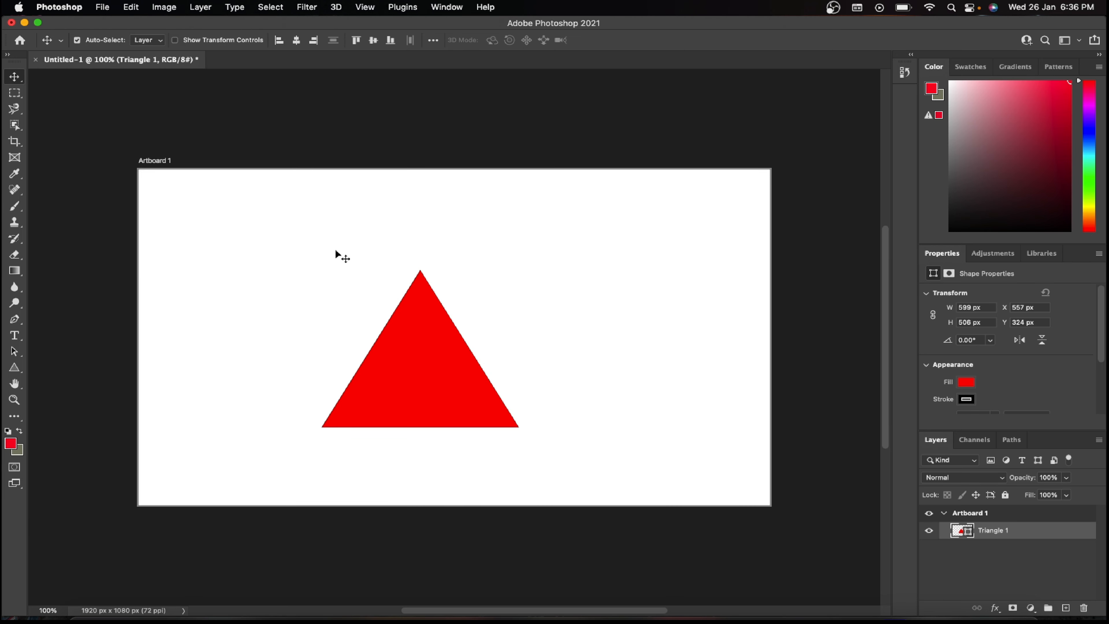
Step: Shrink Artboard 1 to about 658 by 647 px so that it closely frames the red triangle
click(336, 254)
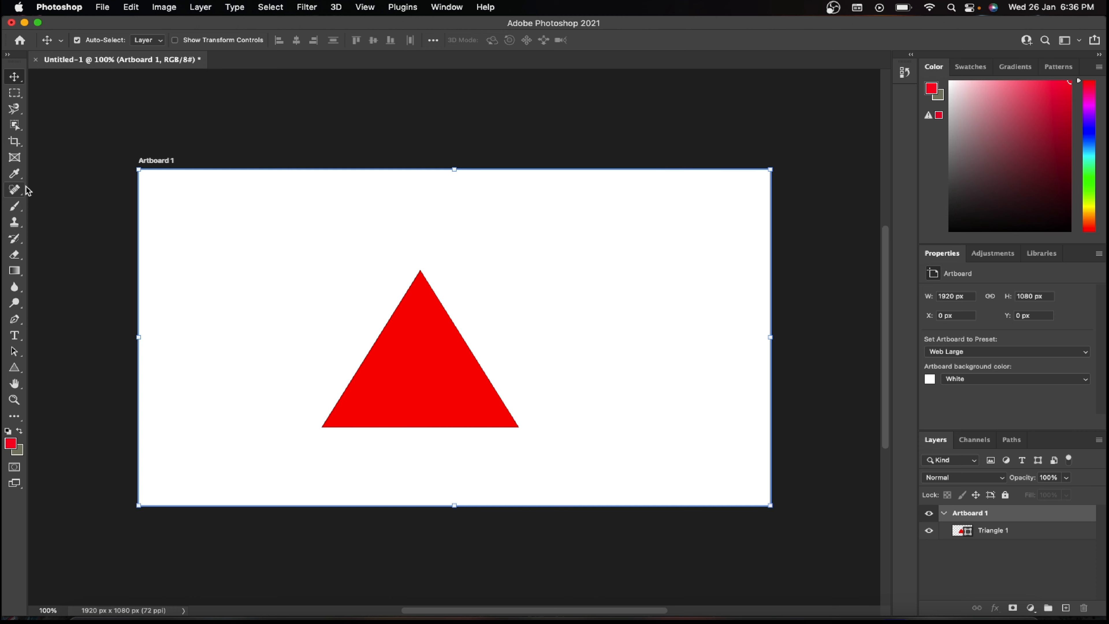
click(14, 142)
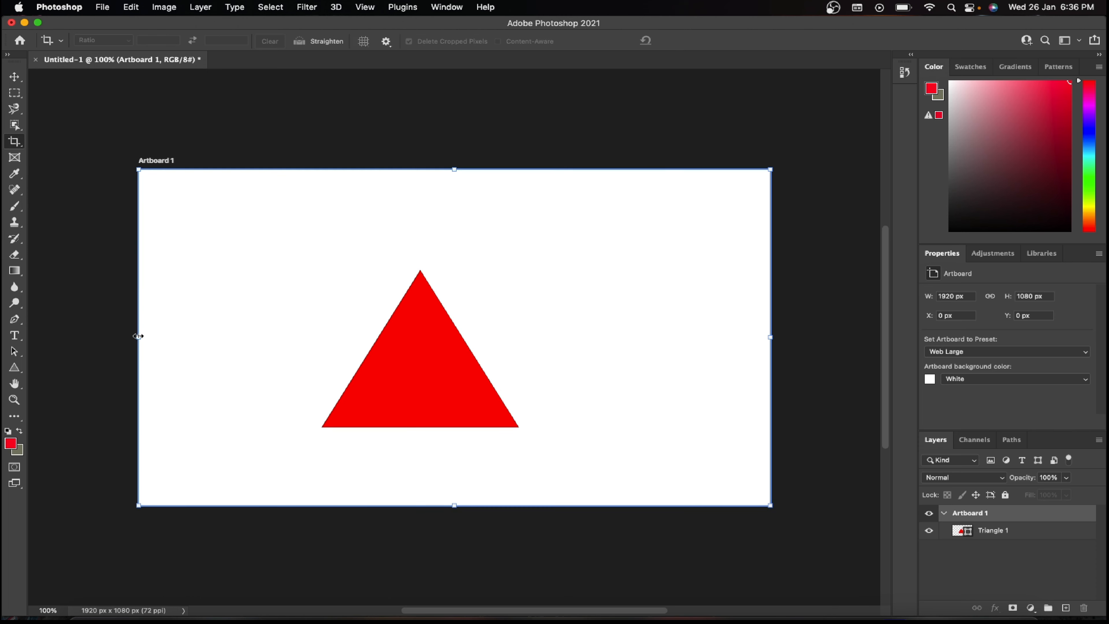
drag(139, 336, 308, 337)
drag(540, 171, 545, 248)
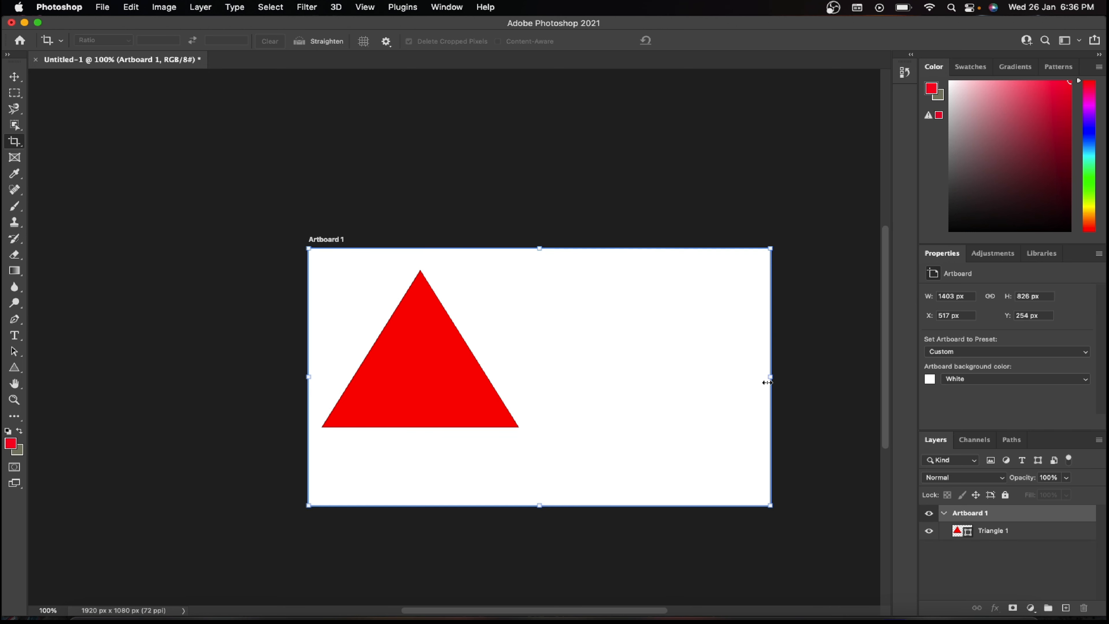
drag(767, 382, 709, 383)
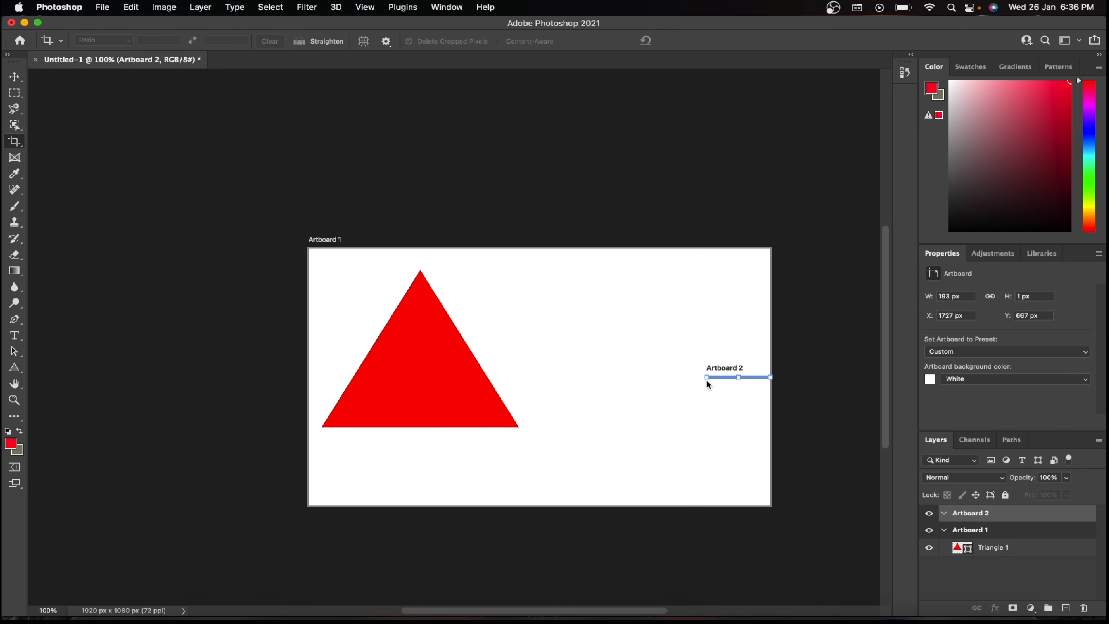
key(super+z)
drag(772, 376, 526, 377)
drag(414, 505, 415, 450)
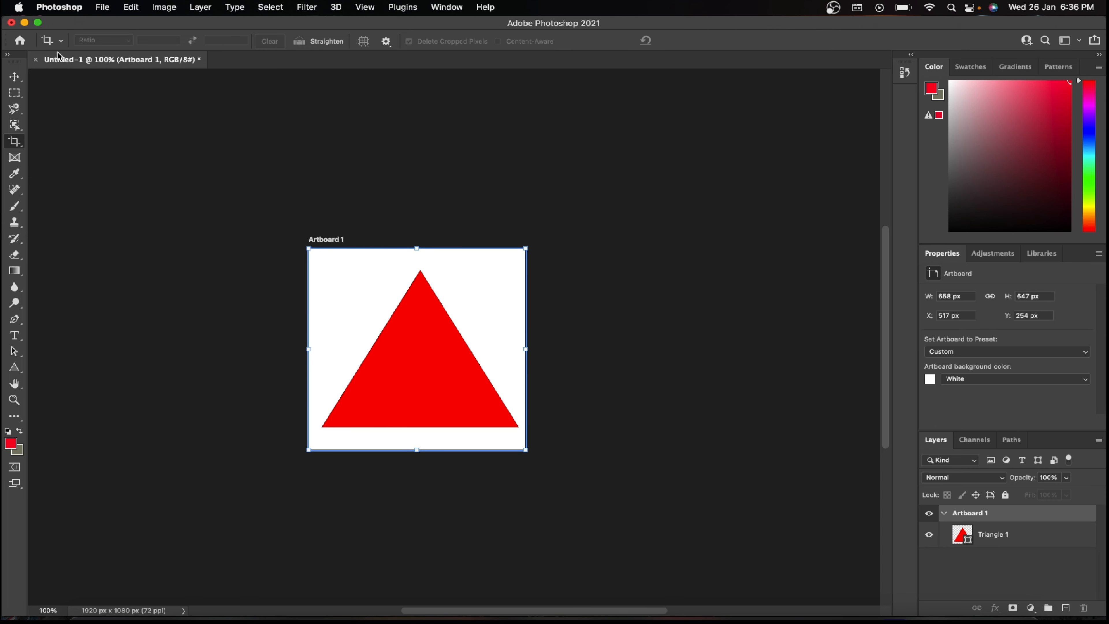
Step: Save the document on the computer as Triangle.psd in the Documents folder, keeping Maximize Compatibility on
click(18, 78)
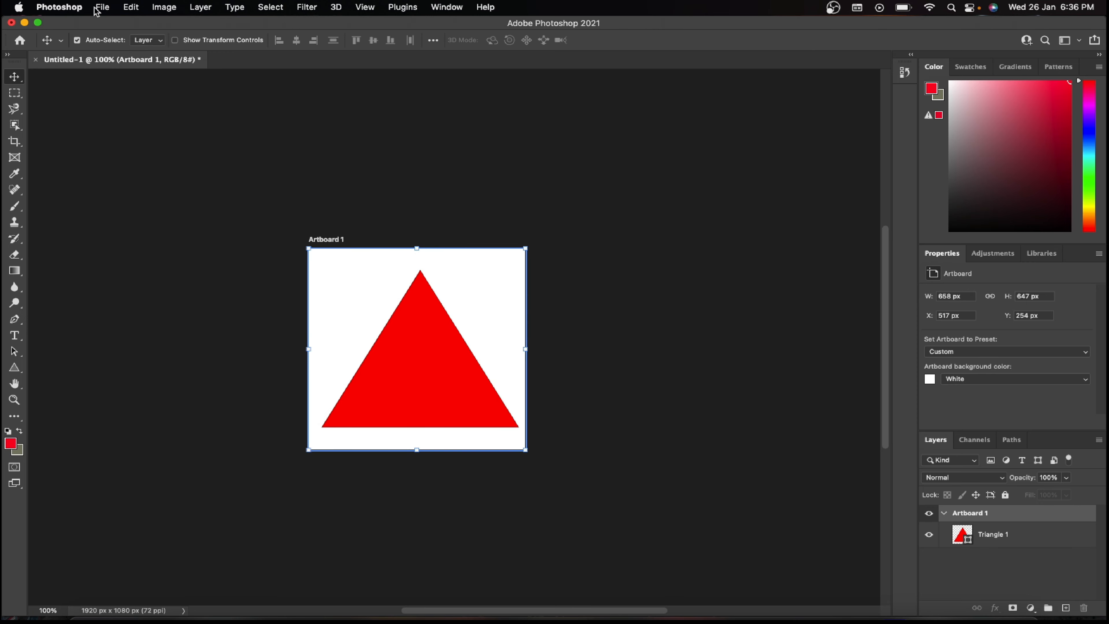
click(102, 8)
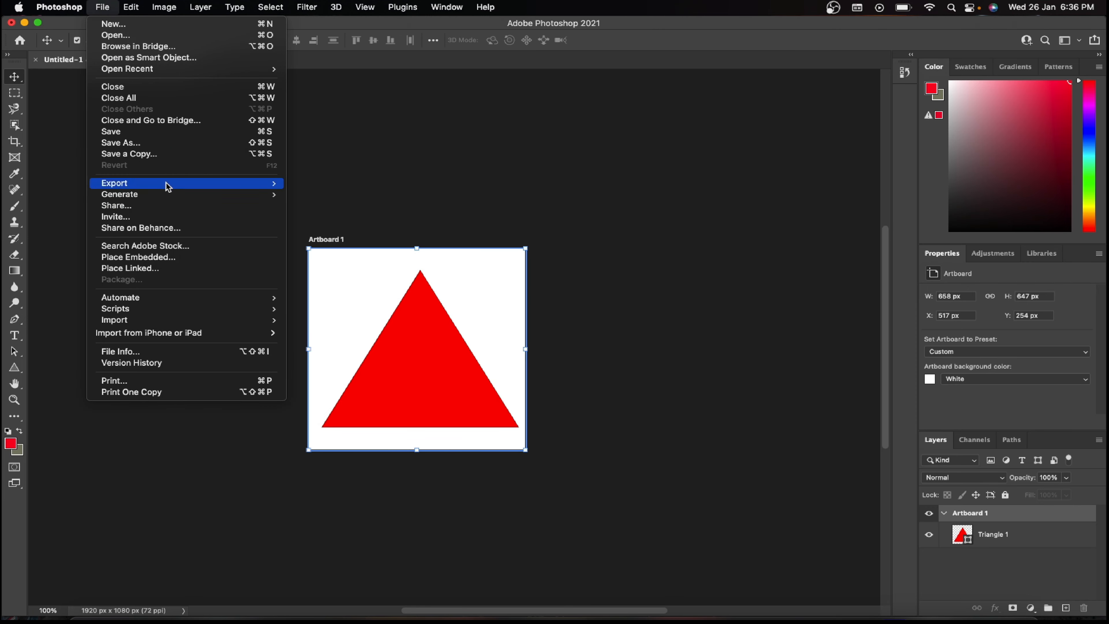
click(186, 131)
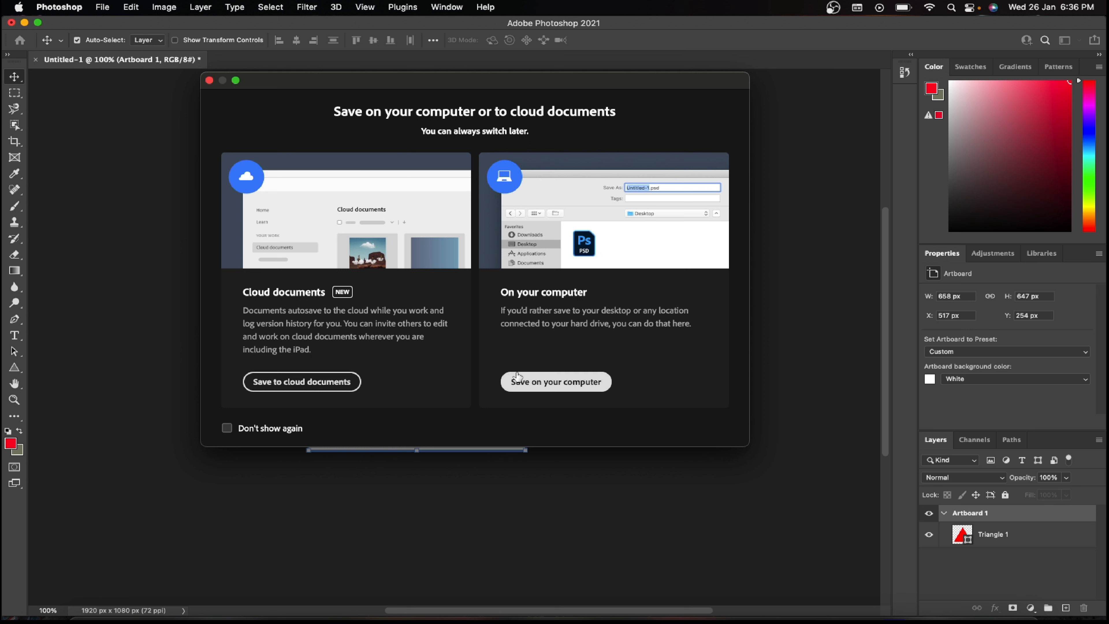
key(Return)
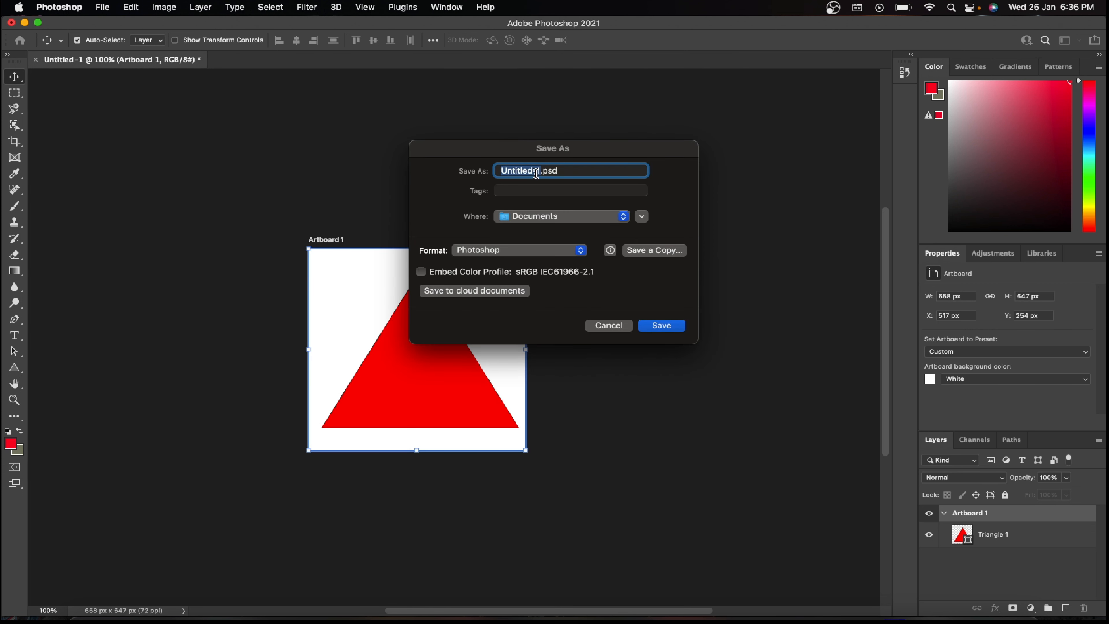
text(Triang)
click(554, 219)
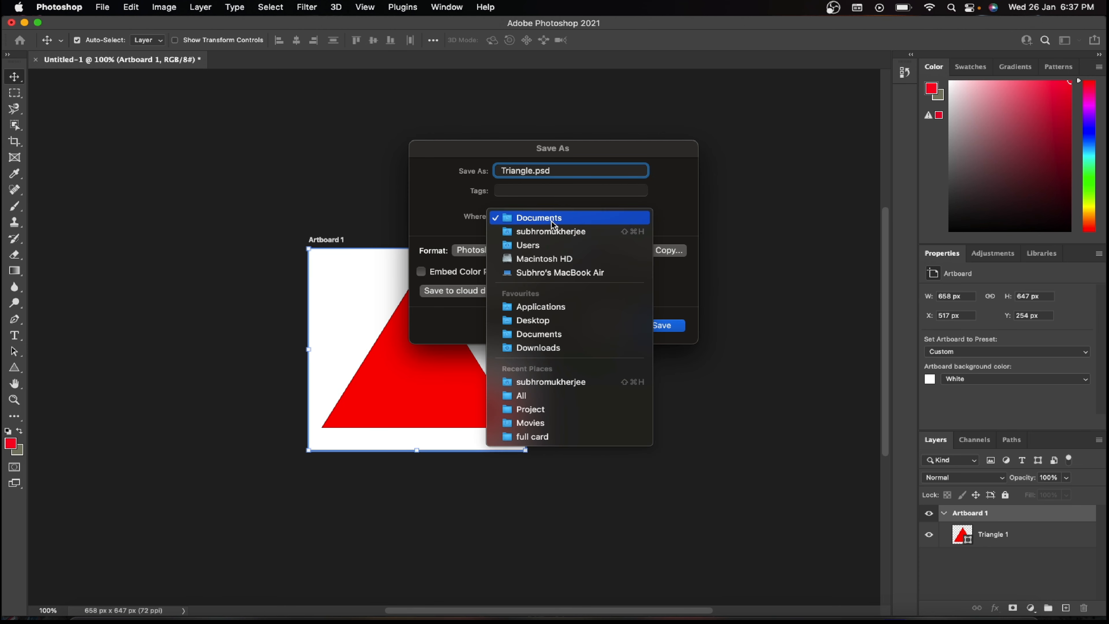
click(552, 223)
click(662, 326)
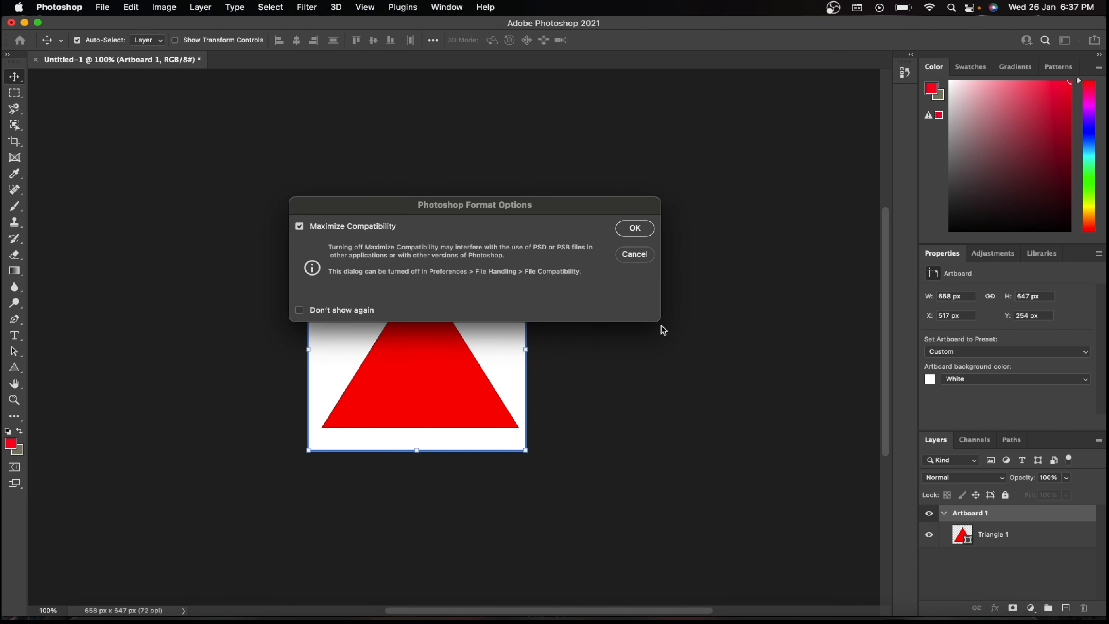
click(634, 228)
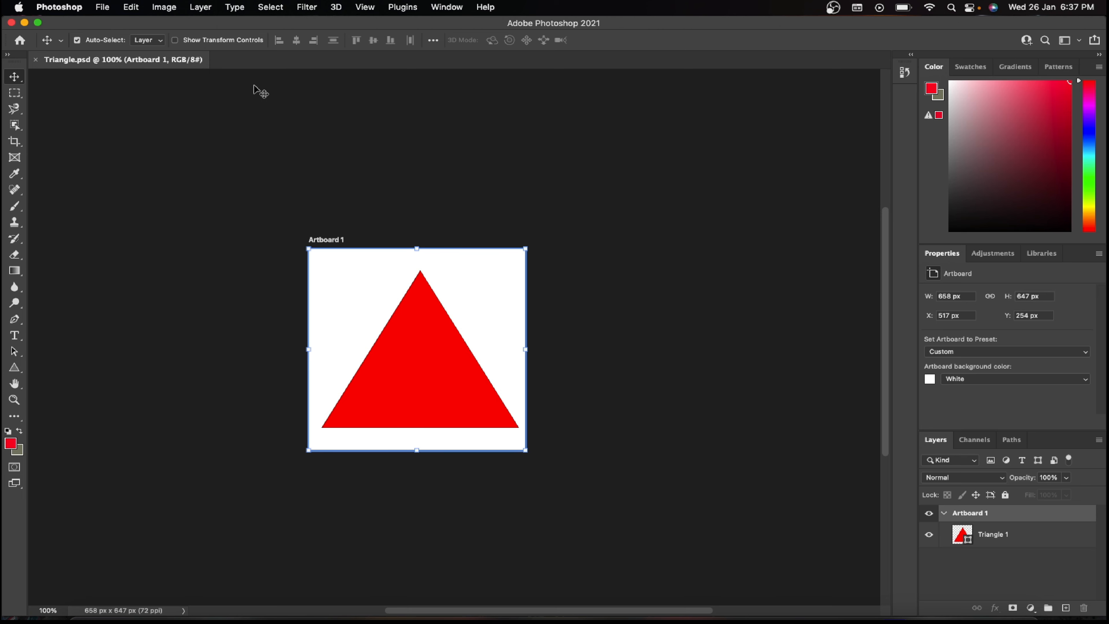
Step: Create a new document from the recent Web Large preset, 1920 x 1080 px at 72 ppi
click(102, 7)
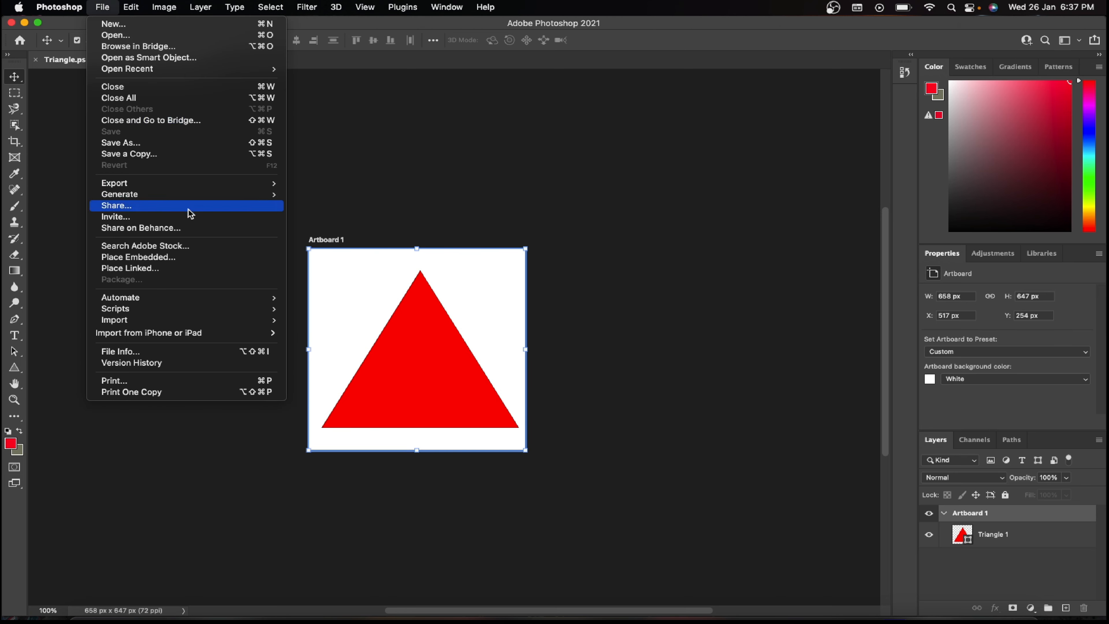
click(138, 27)
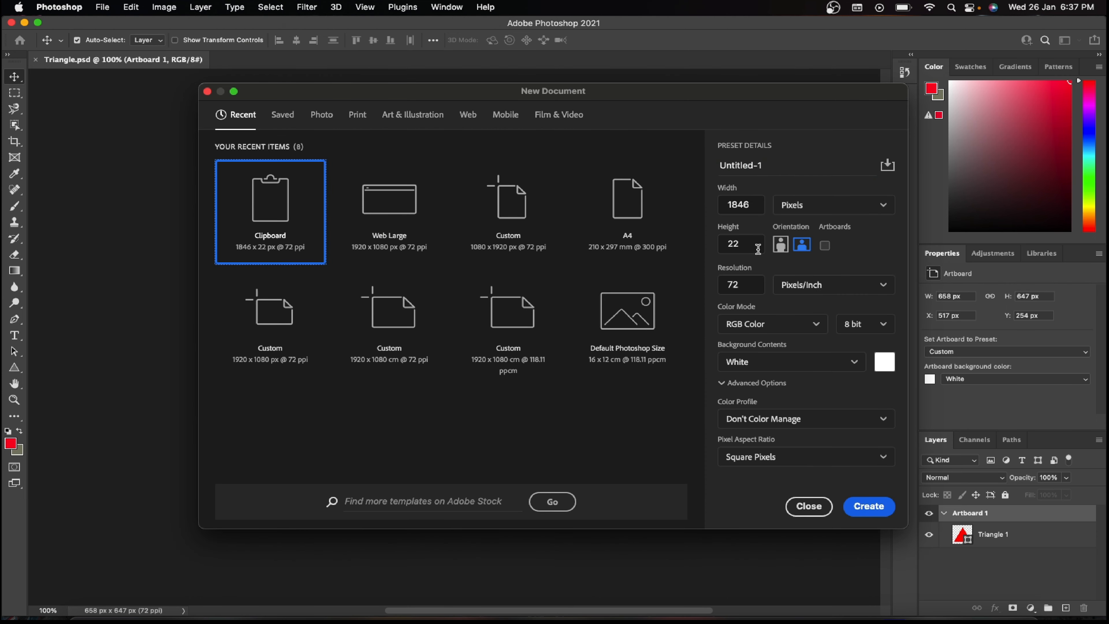
click(382, 227)
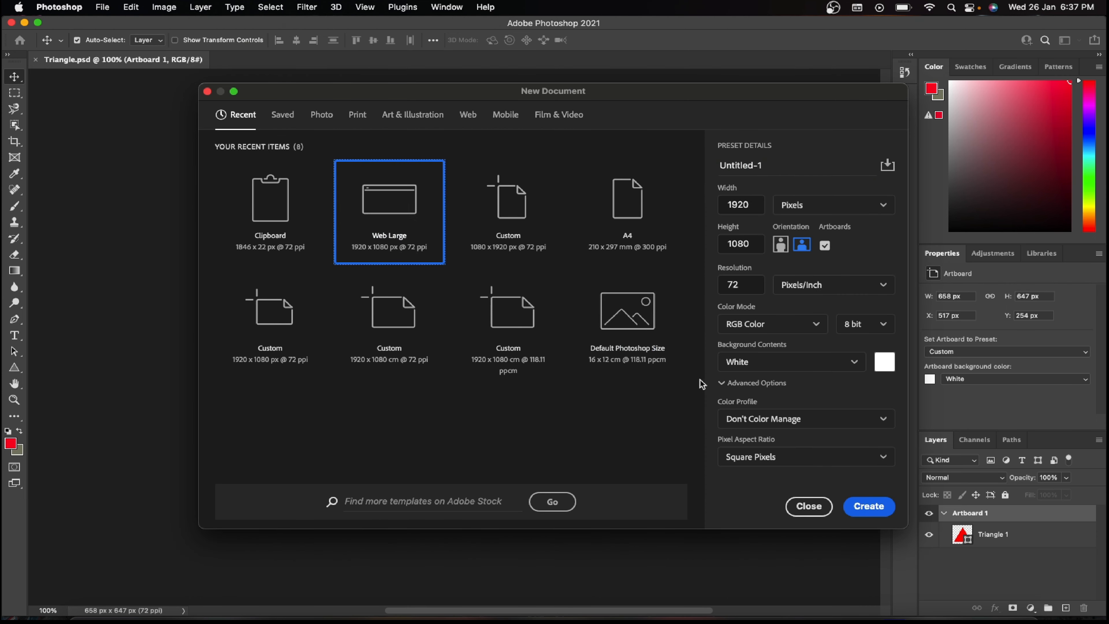
click(879, 498)
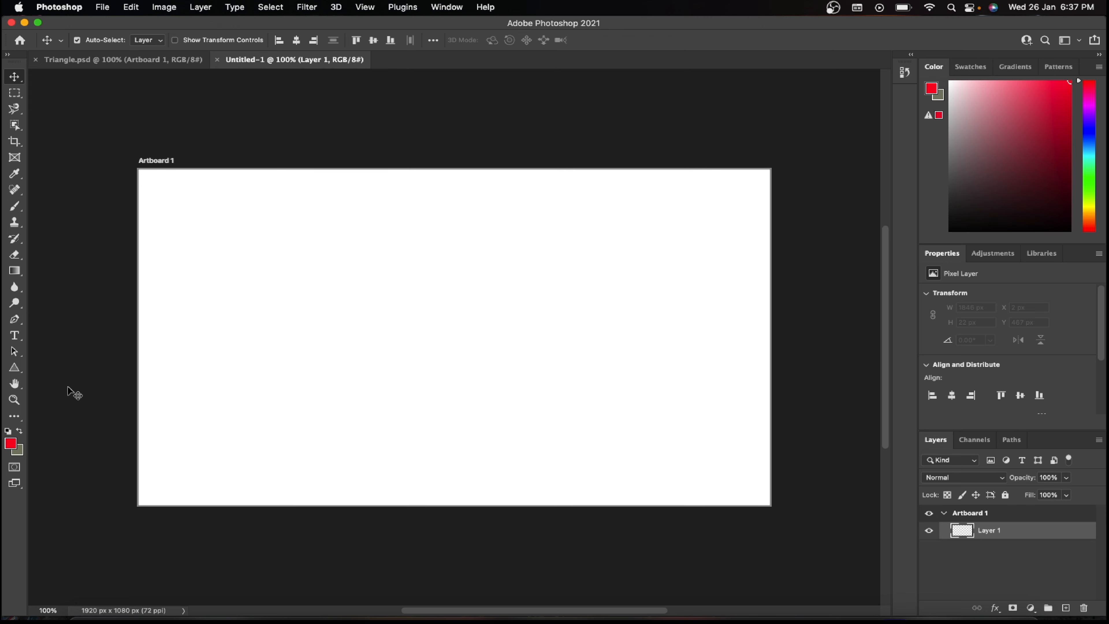
Step: Draw a nearly circular ellipse about 776 by 804 px in the center of the new artboard with the Ellipse tool
click(14, 367)
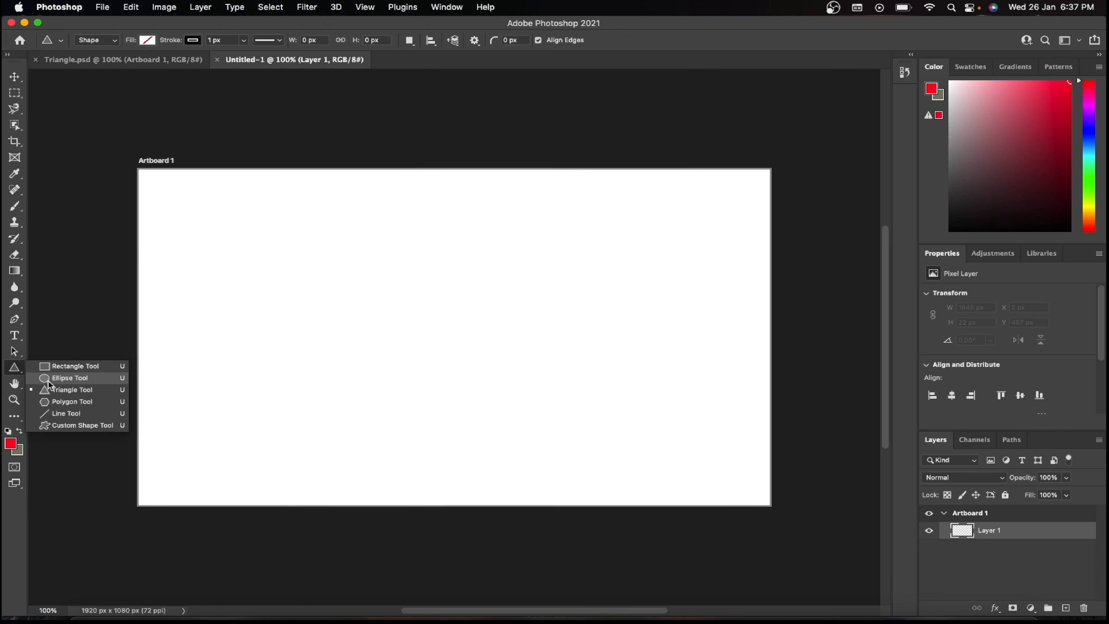
click(65, 378)
drag(330, 199, 585, 449)
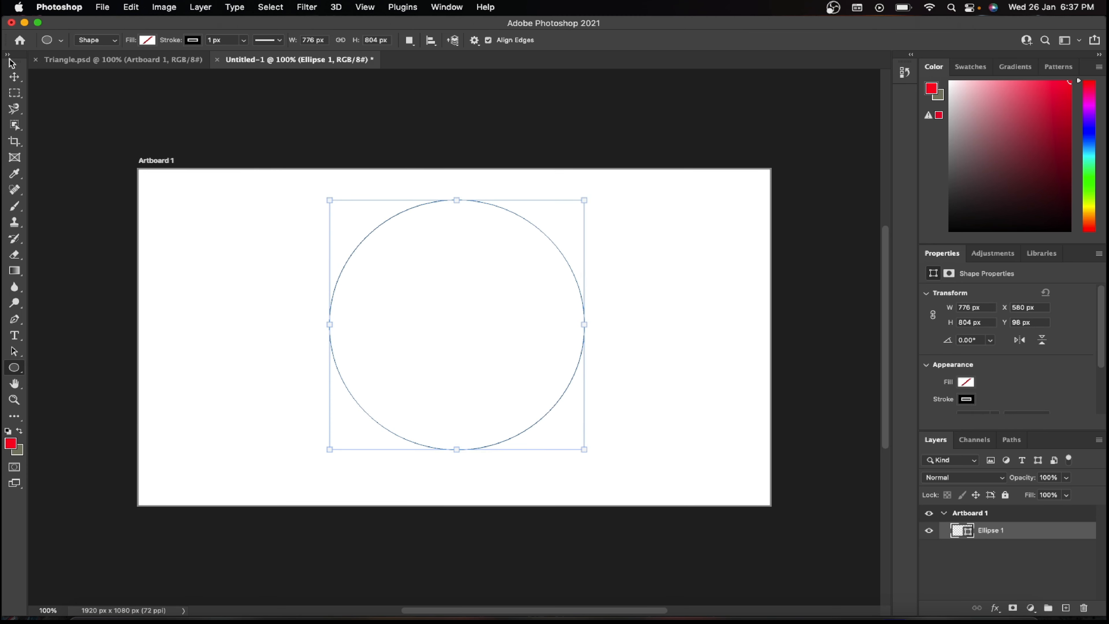
click(14, 77)
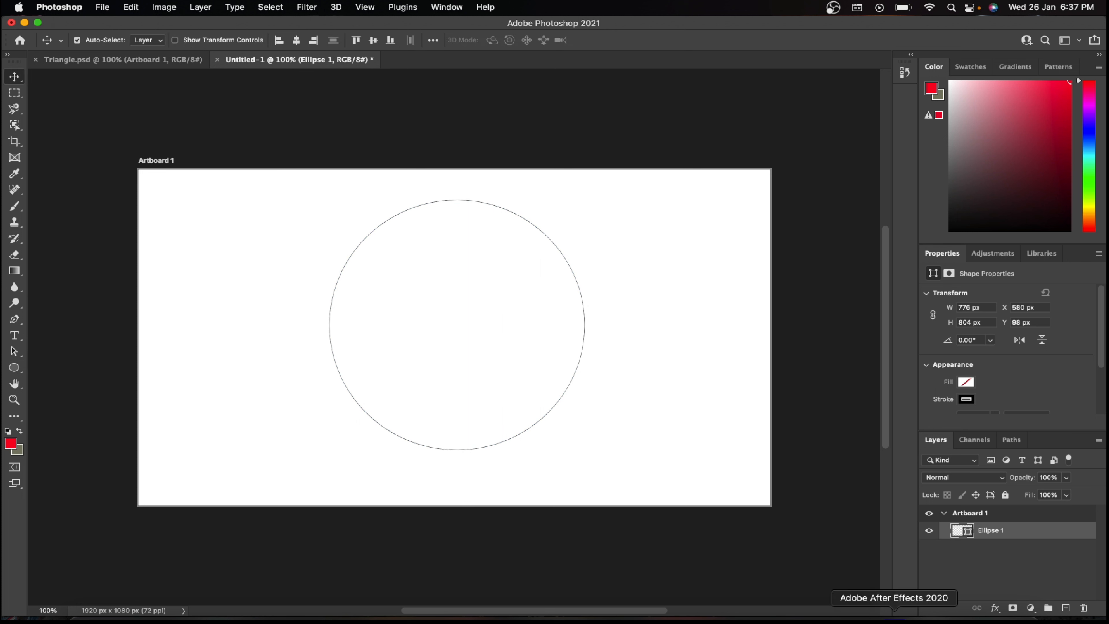
Step: Switch to After Effects and import Triangle.psd from the Documents folder as footage with merged layers
click(894, 617)
double_click(102, 285)
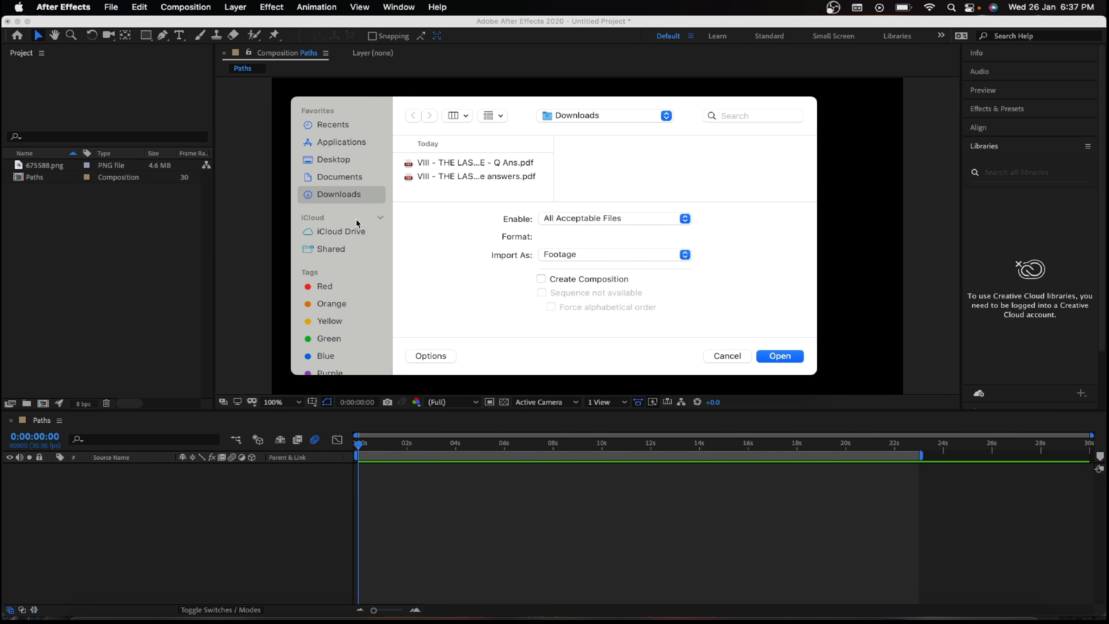
click(343, 180)
scroll(474, 179, down, 3)
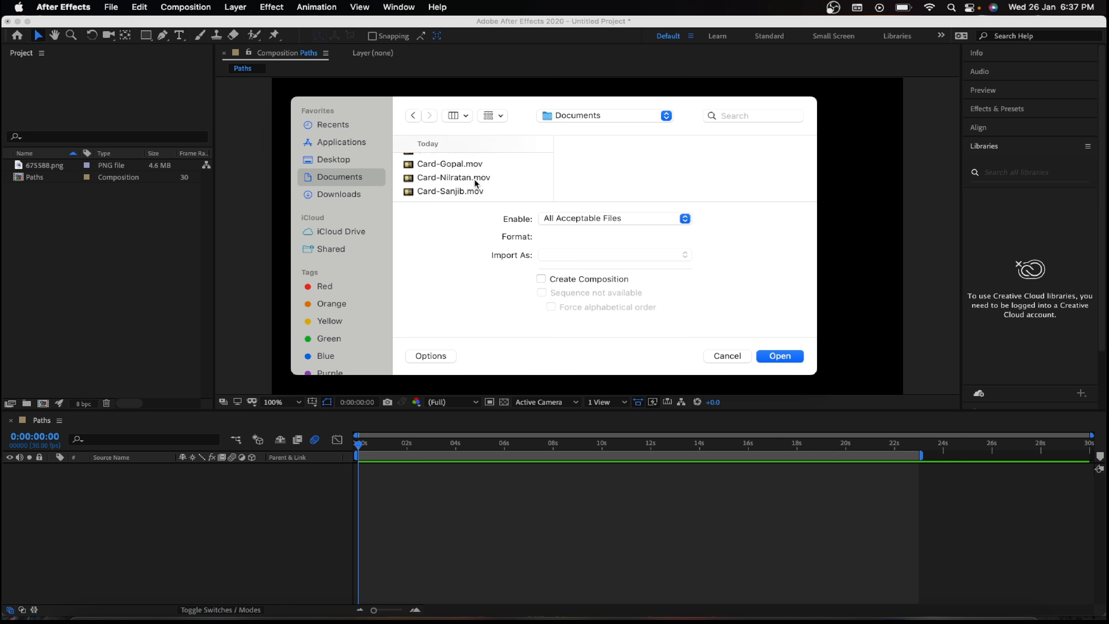
click(471, 165)
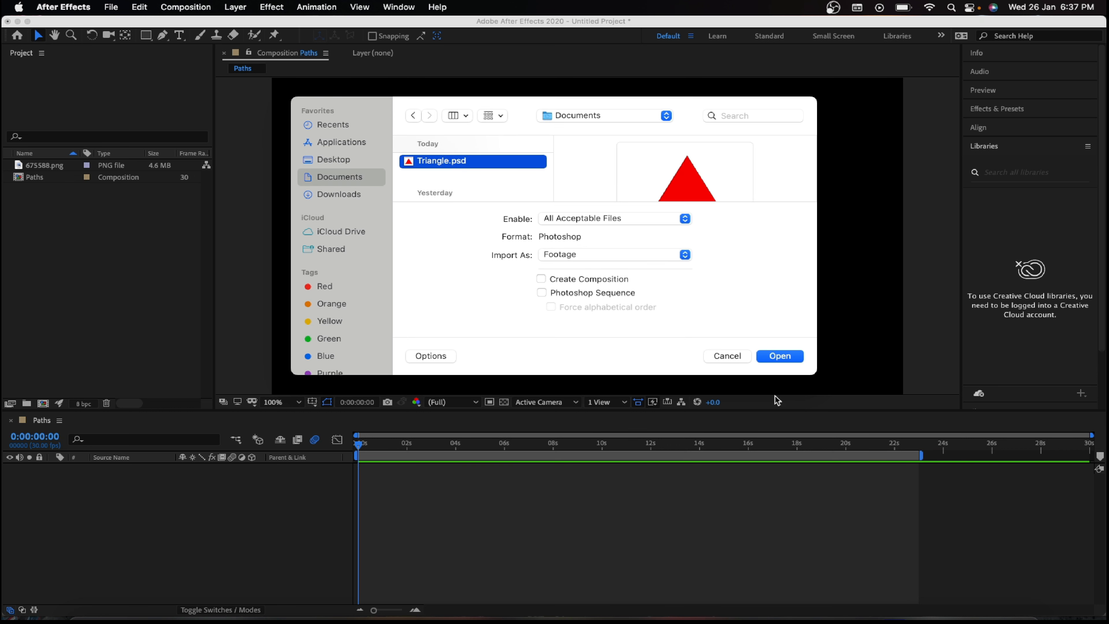
click(785, 355)
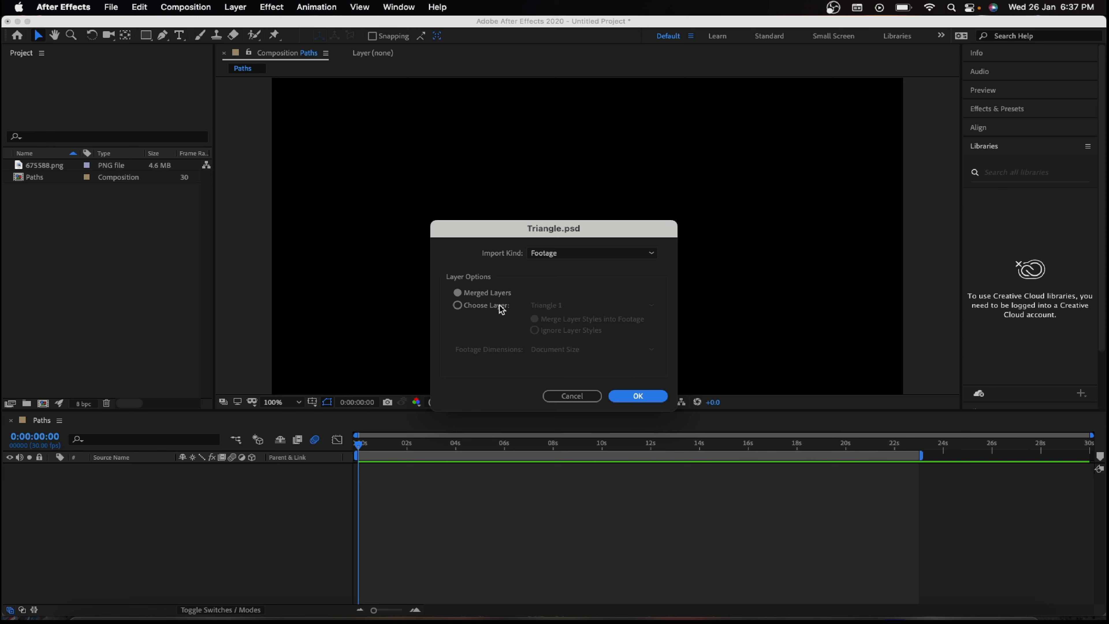
click(632, 391)
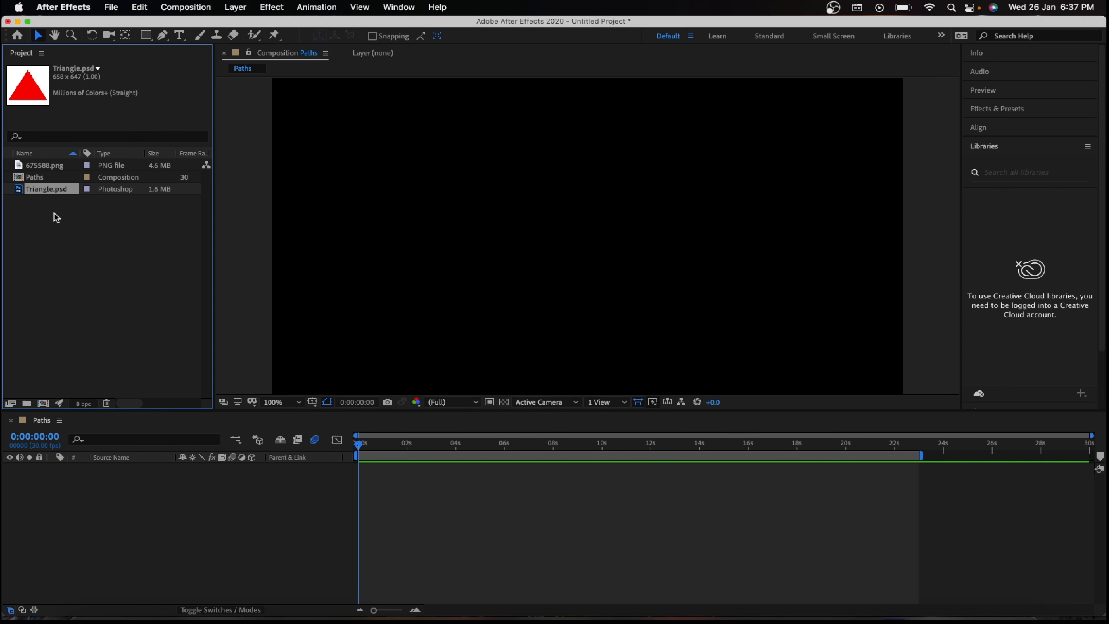
Step: Add Triangle.psd to the Paths composition and mask off its white background with a closed Pen path through the triangle's three corners
drag(57, 195, 99, 474)
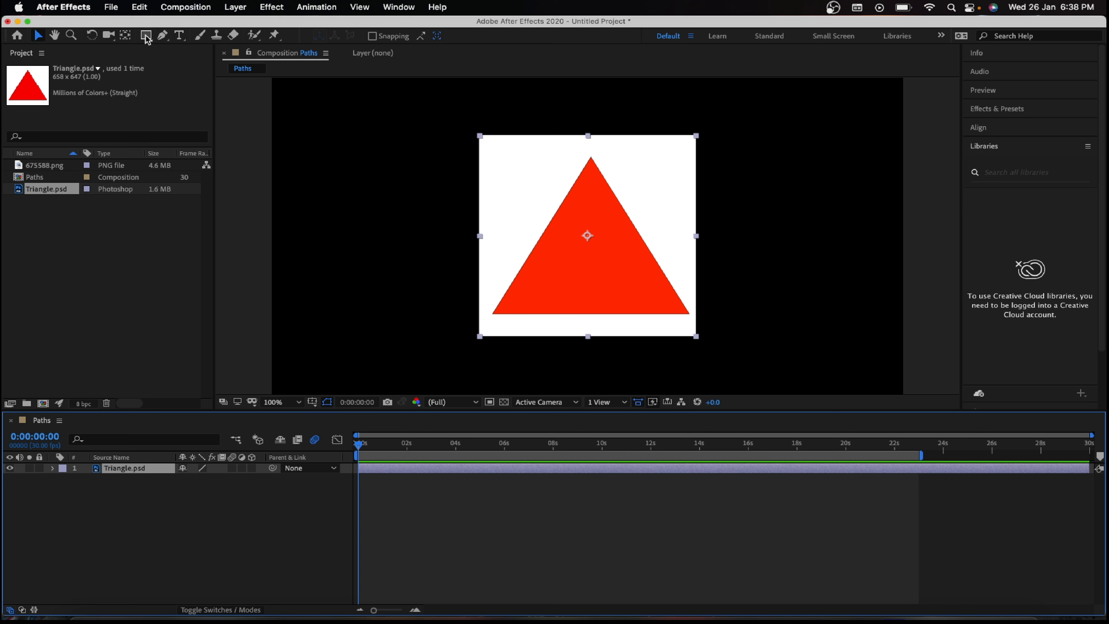
click(162, 36)
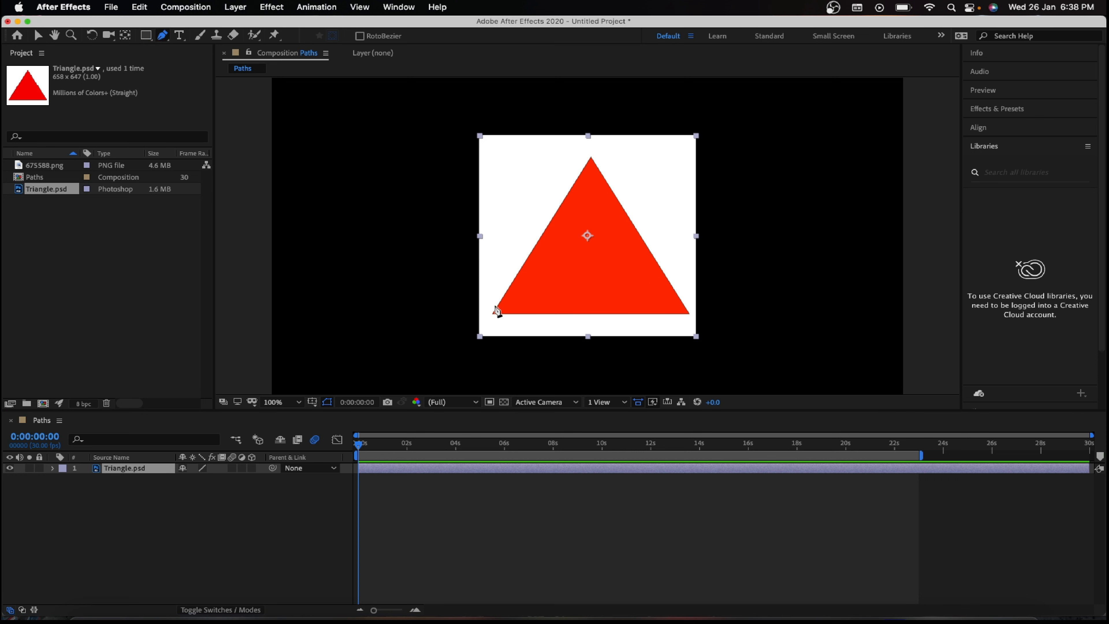
click(494, 311)
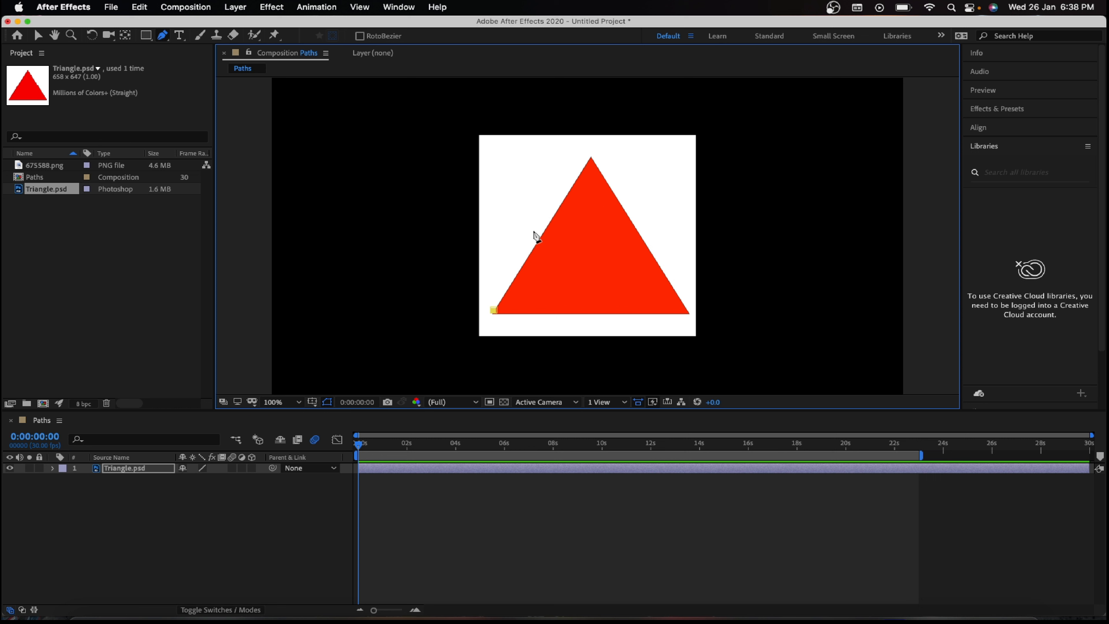
click(590, 157)
click(688, 313)
click(495, 311)
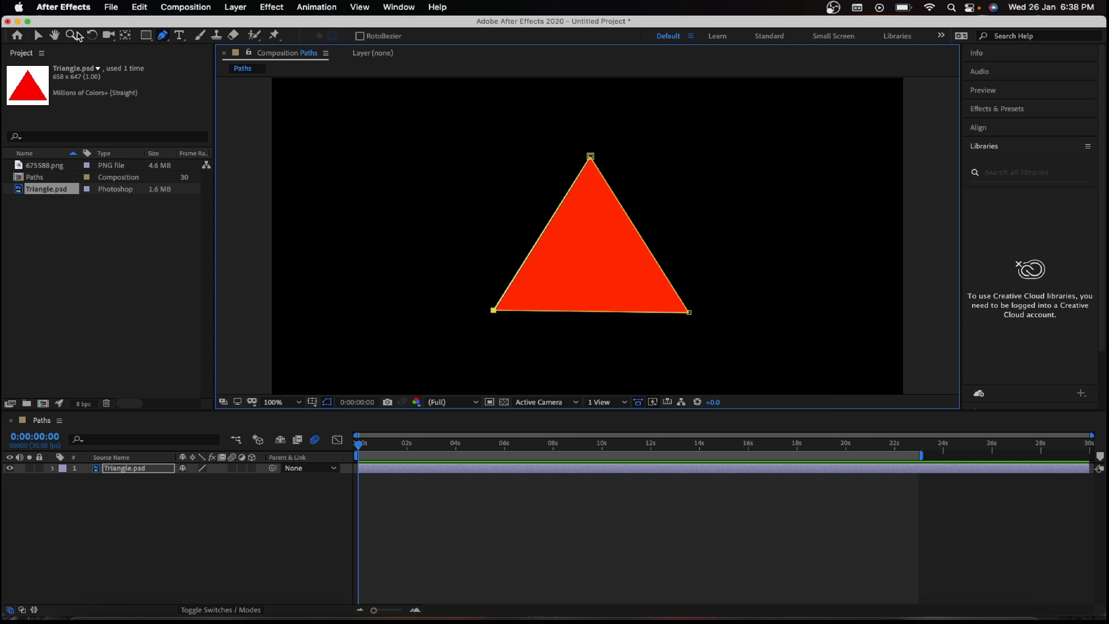
click(46, 38)
click(561, 252)
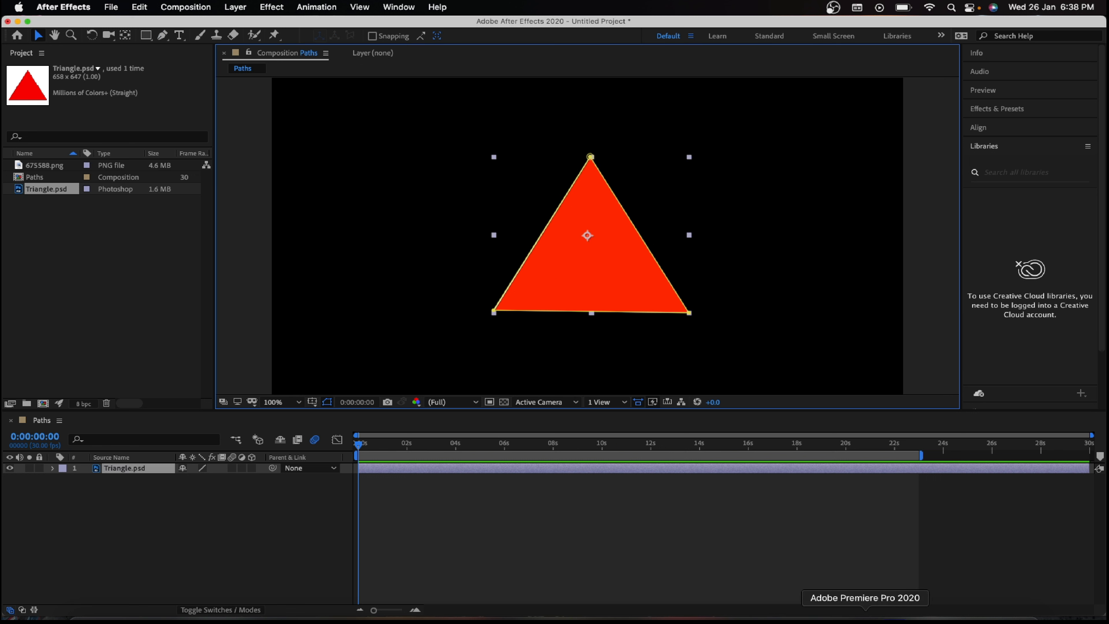
Step: Copy the ellipse path in Photoshop, paste it onto the triangle layer's Position in After Effects, and nudge the path to start at 960, 140
click(1044, 620)
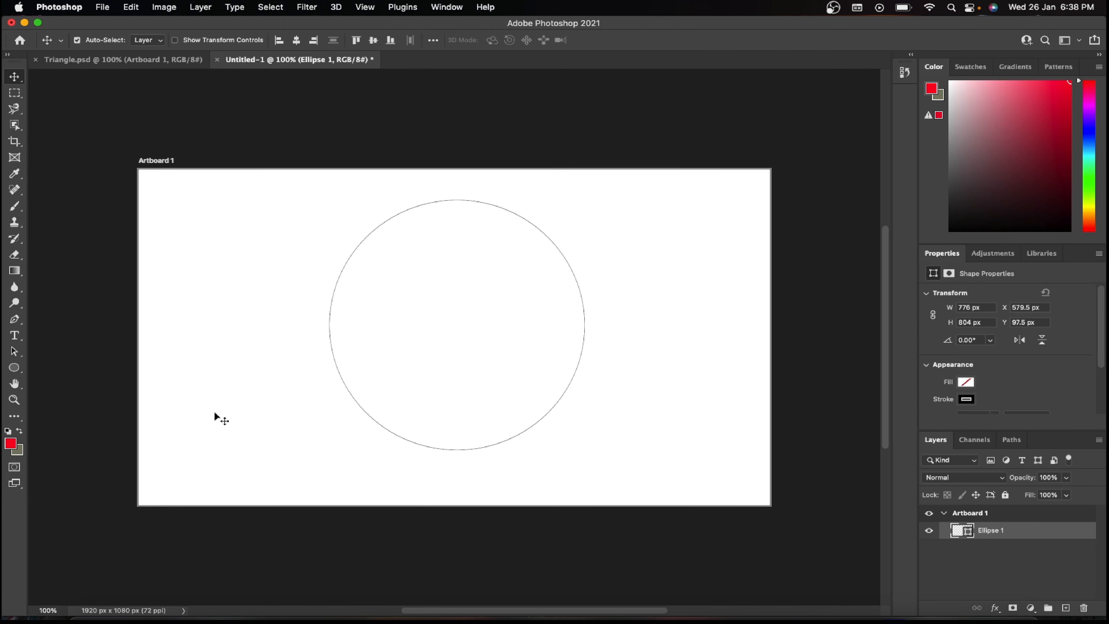
click(22, 368)
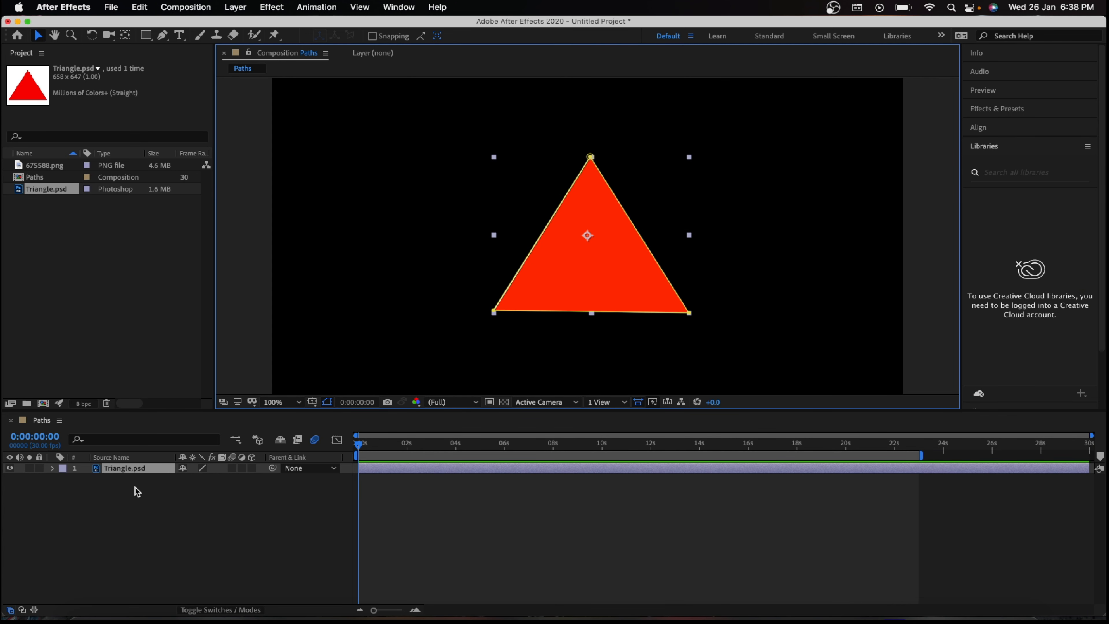
click(128, 473)
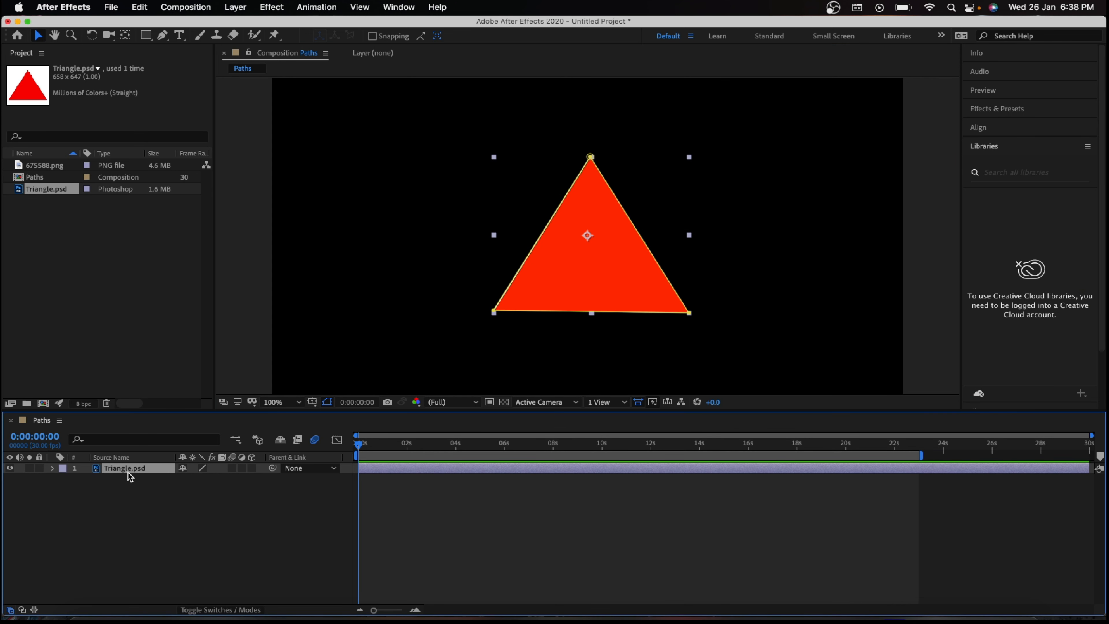
key(p)
click(113, 480)
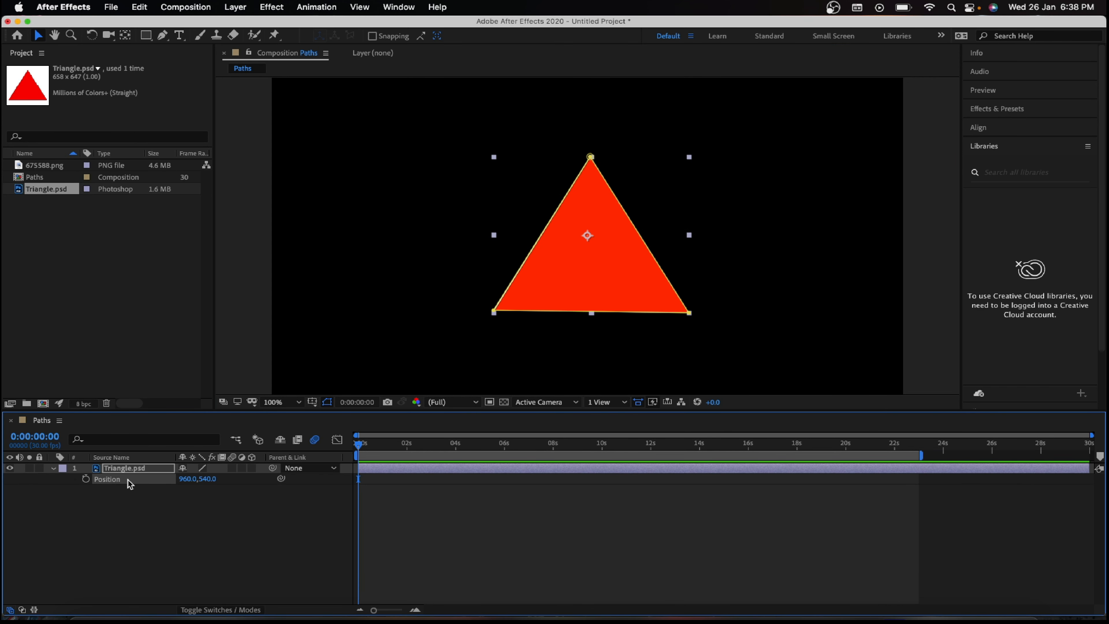
key(super+v)
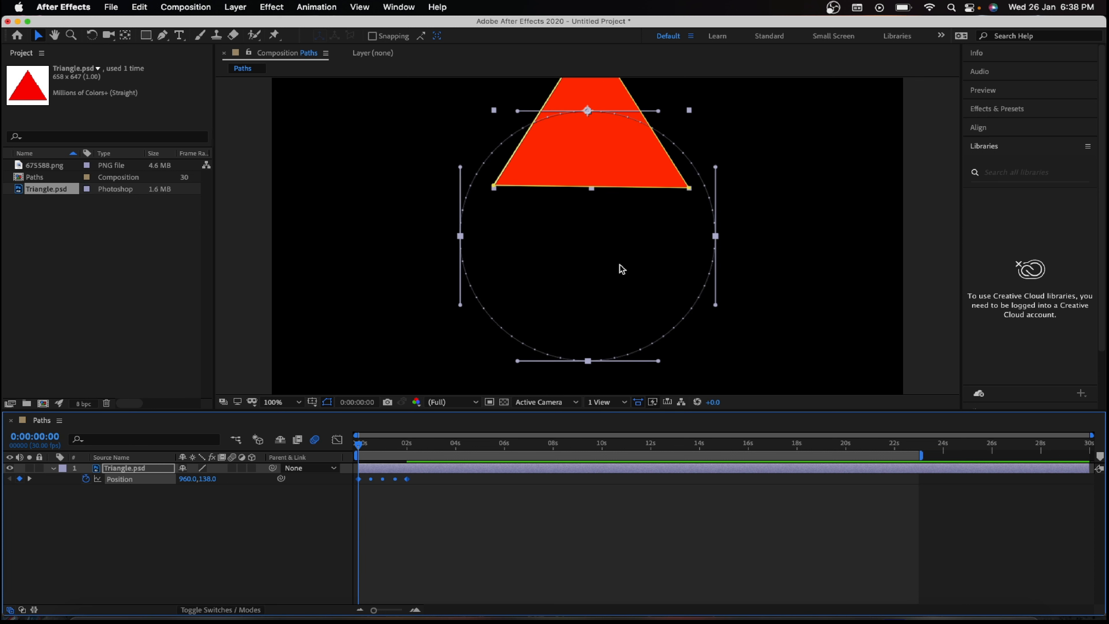
drag(598, 140, 598, 141)
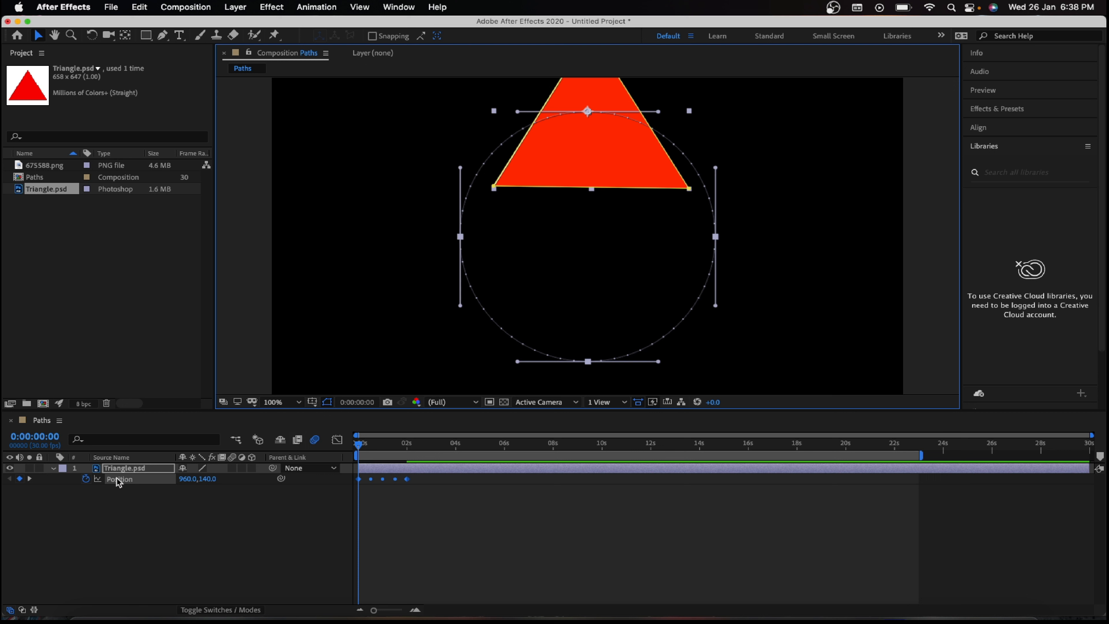
Step: Scale the triangle layer to 30% and set its rotation to 89°
key(shift+s)
drag(199, 489, 158, 493)
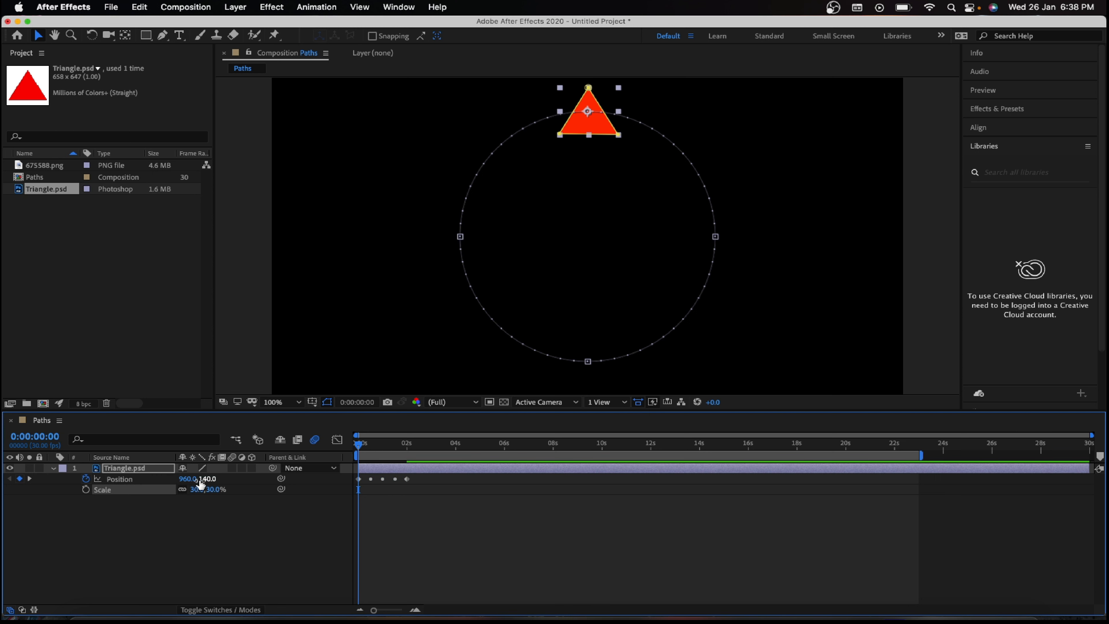
key(shift+r)
drag(193, 504, 253, 502)
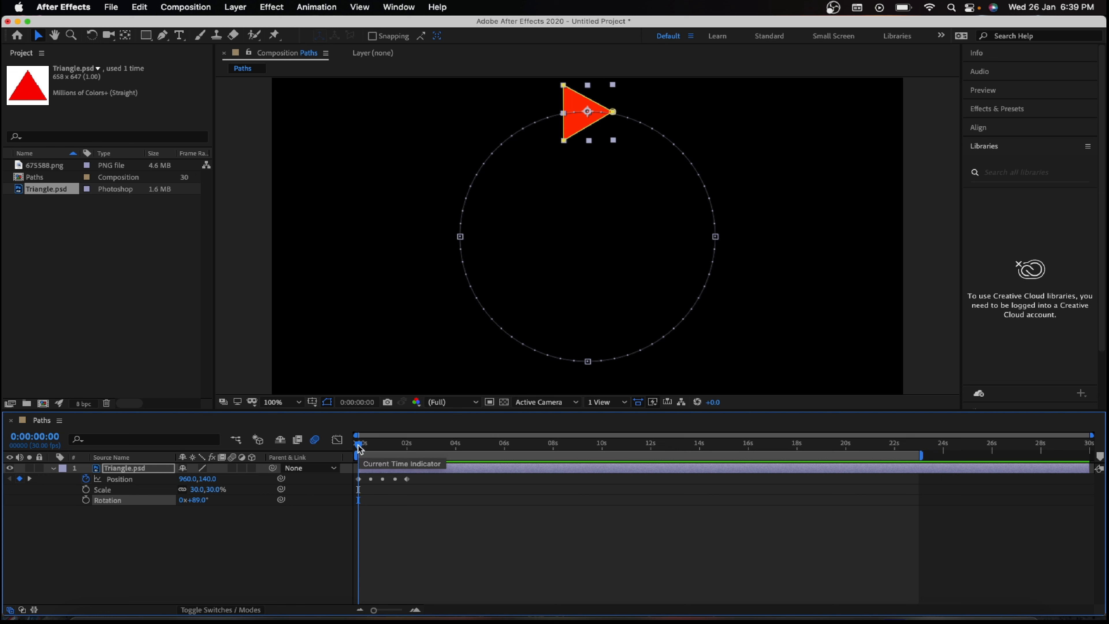
Step: Set the triangle layer's auto-orientation to Orient Along Path and preview the motion around the circle
click(366, 472)
mouse_move(361, 448)
mouse_down()
mouse_move(410, 437)
mouse_move(354, 433)
mouse_up()
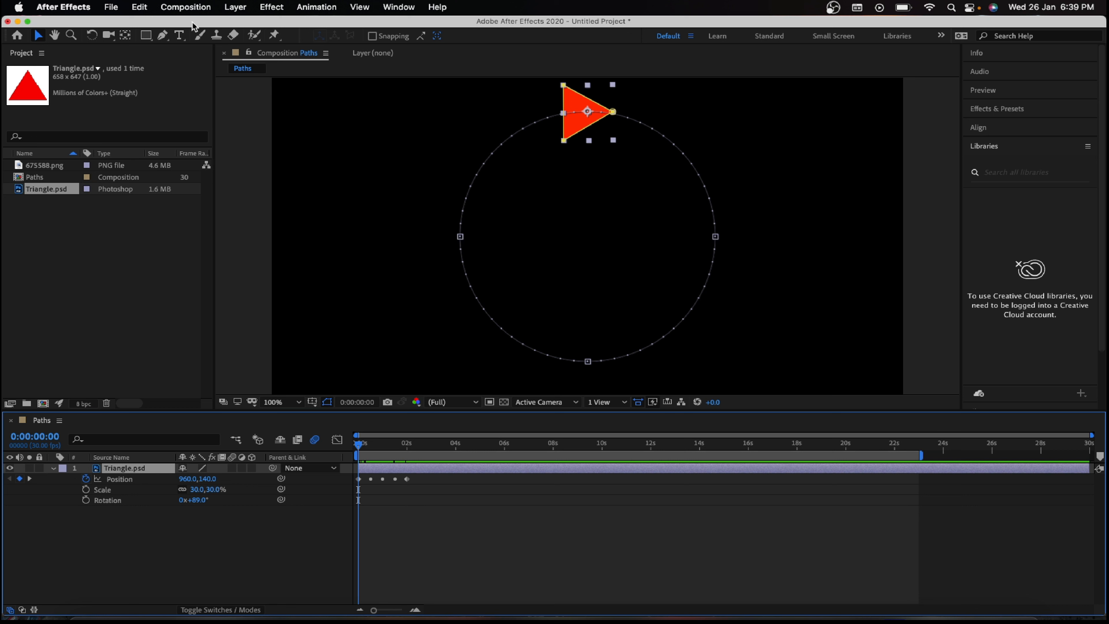
click(227, 6)
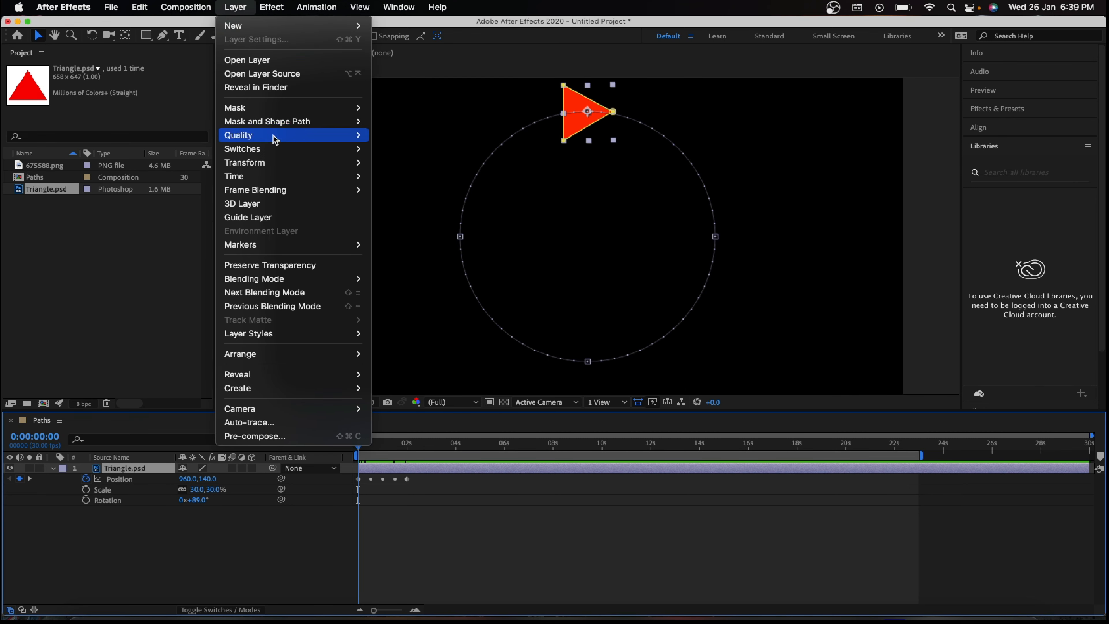
mouse_move(277, 182)
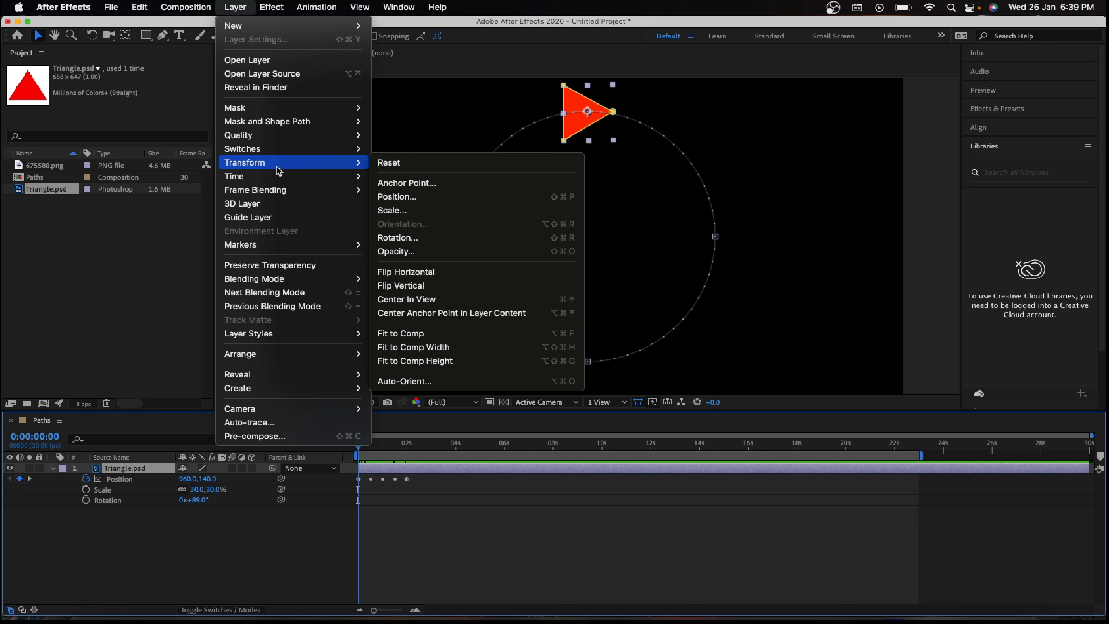
click(427, 381)
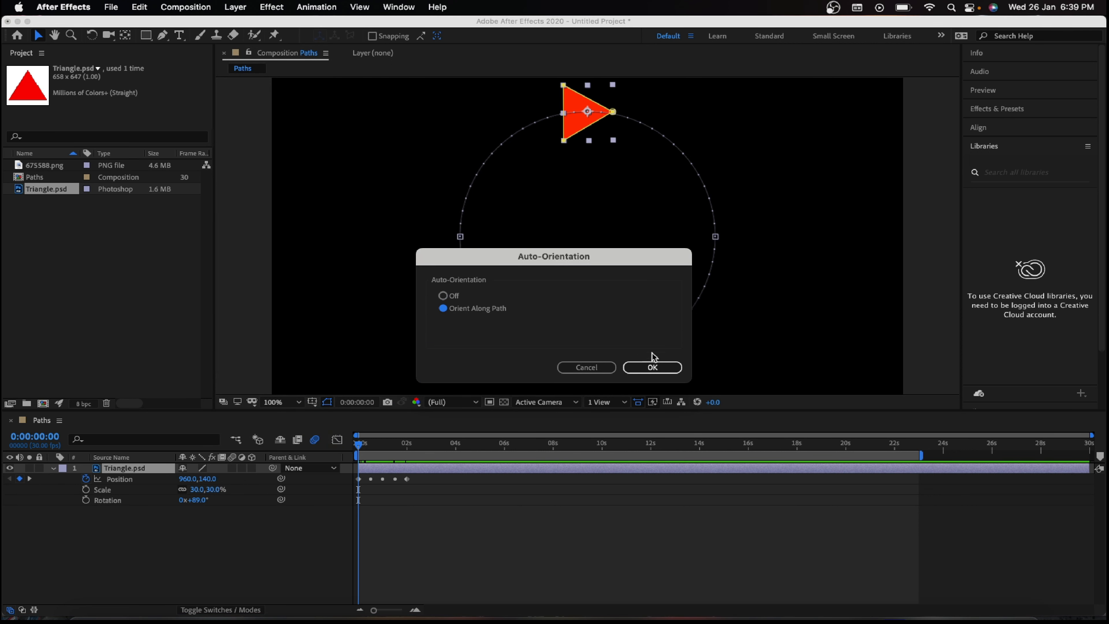
click(652, 366)
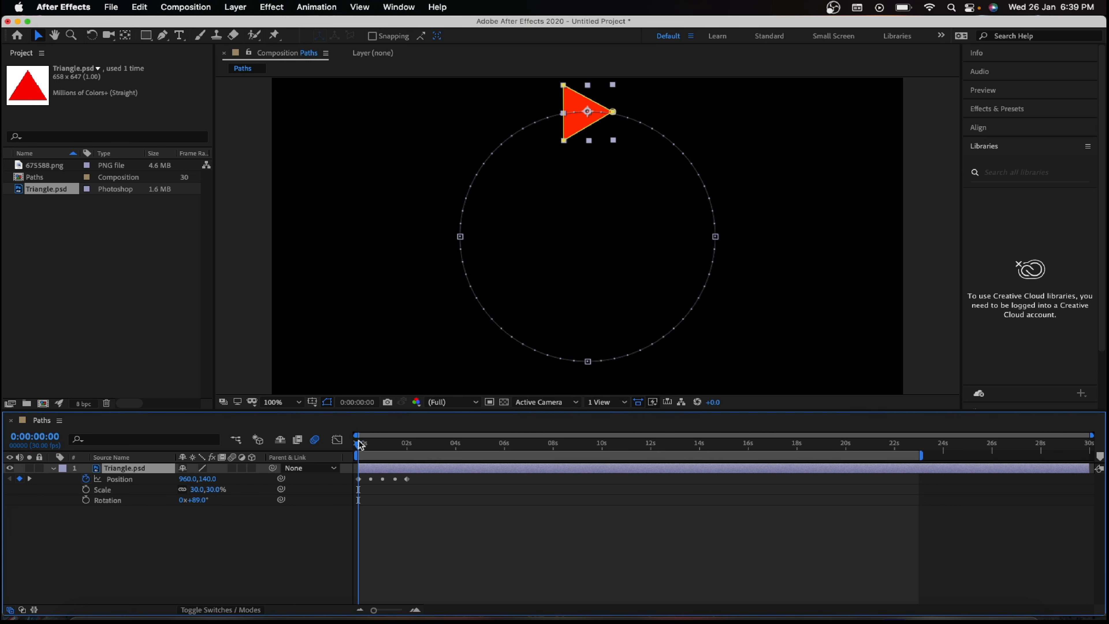
key(space)
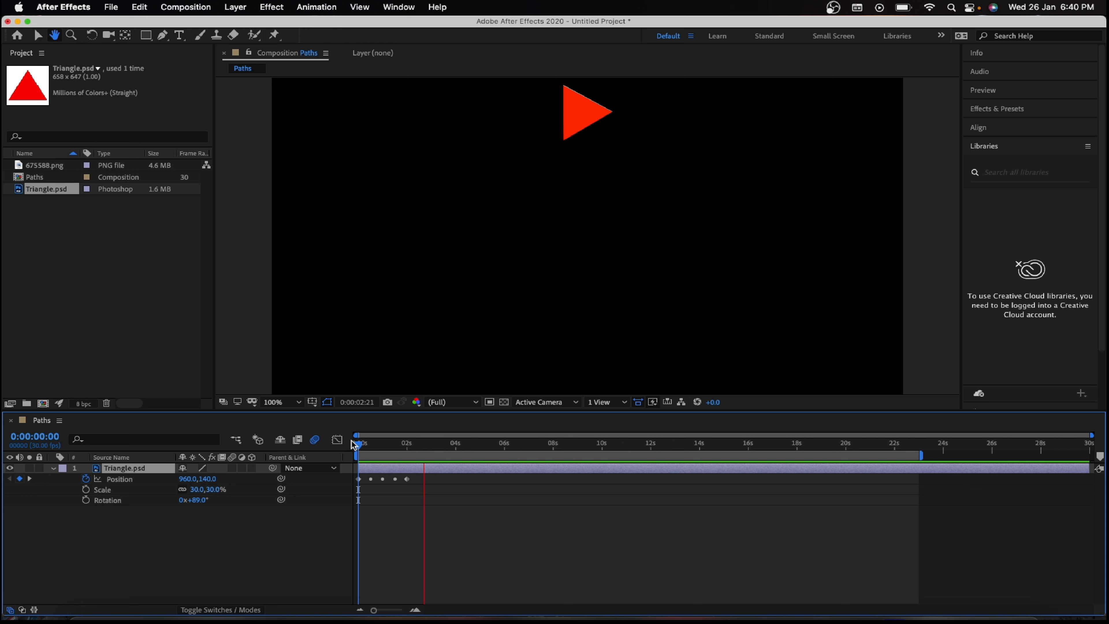
key(space)
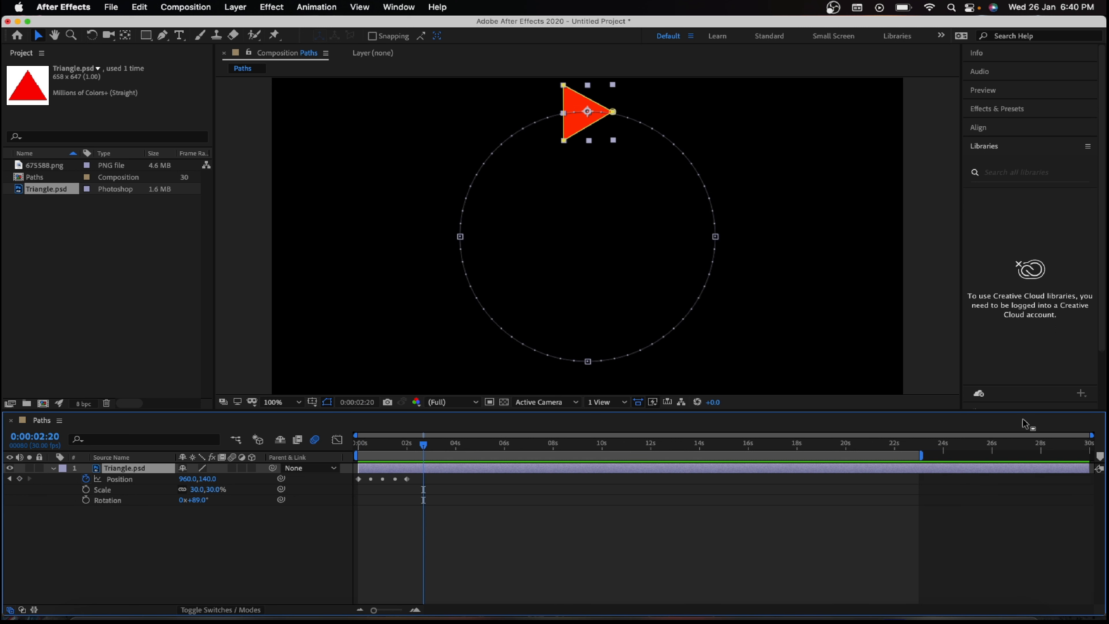
Step: Shorten the work area to end just after the last Position keyframe and preview the triangle with motion blur enabled on its layer
drag(925, 456, 328, 448)
click(232, 468)
key(space)
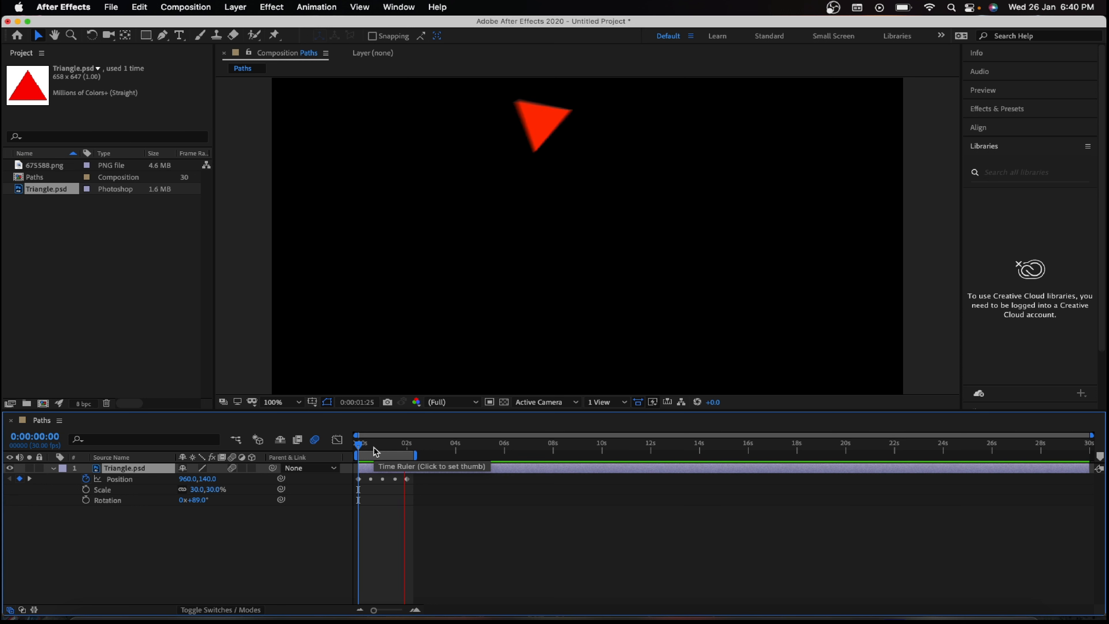
key(space)
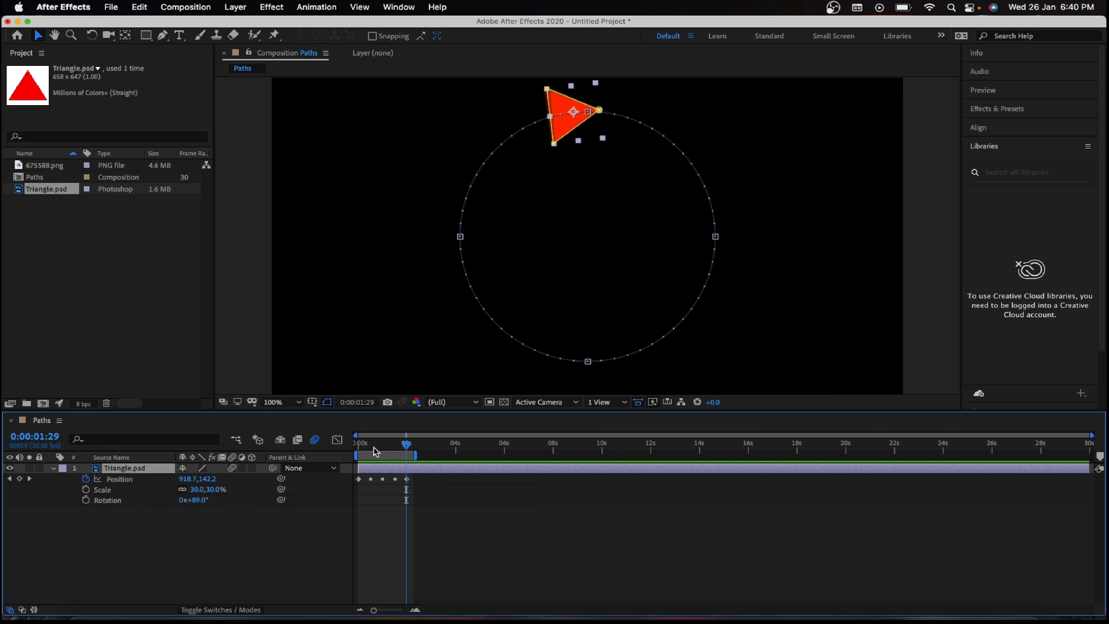